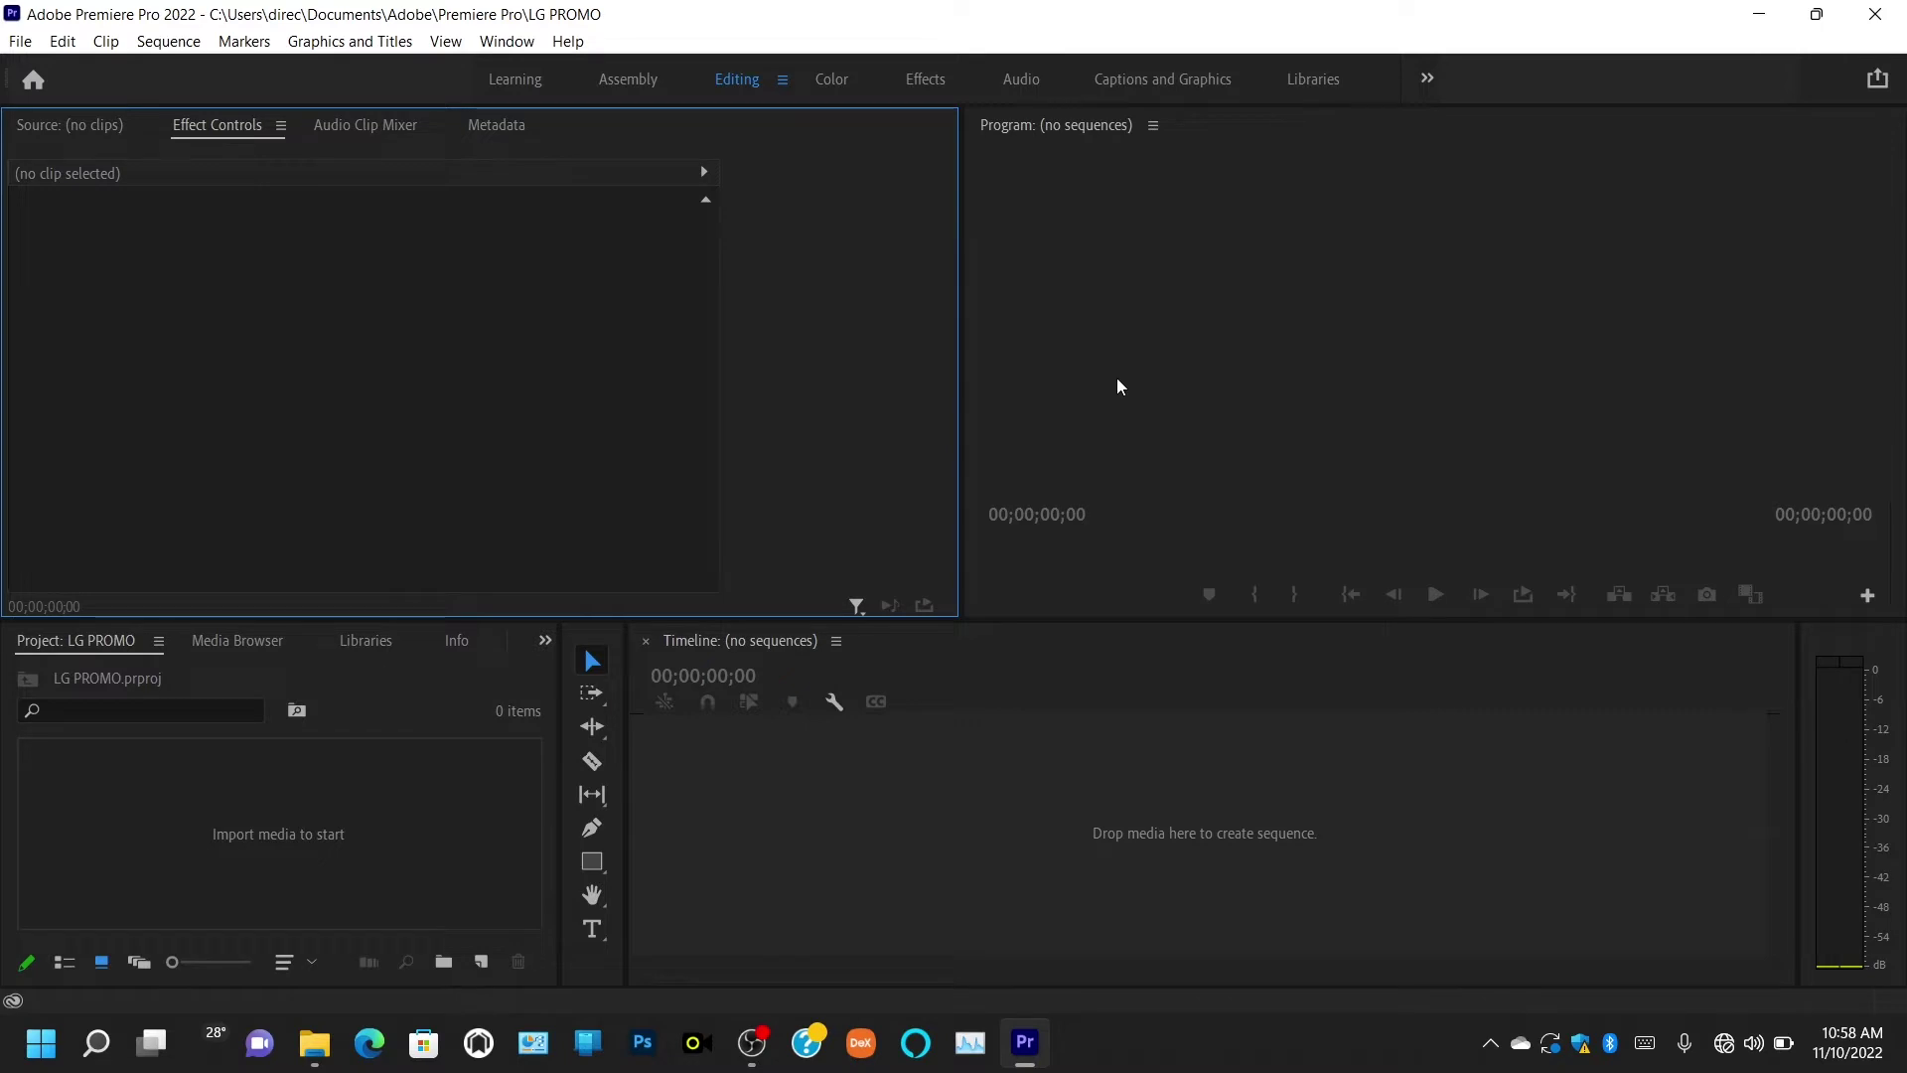
# Move focus between the program viewer, timeline, project panel, audio meters and effect controls
pyautogui.click(1041, 322)
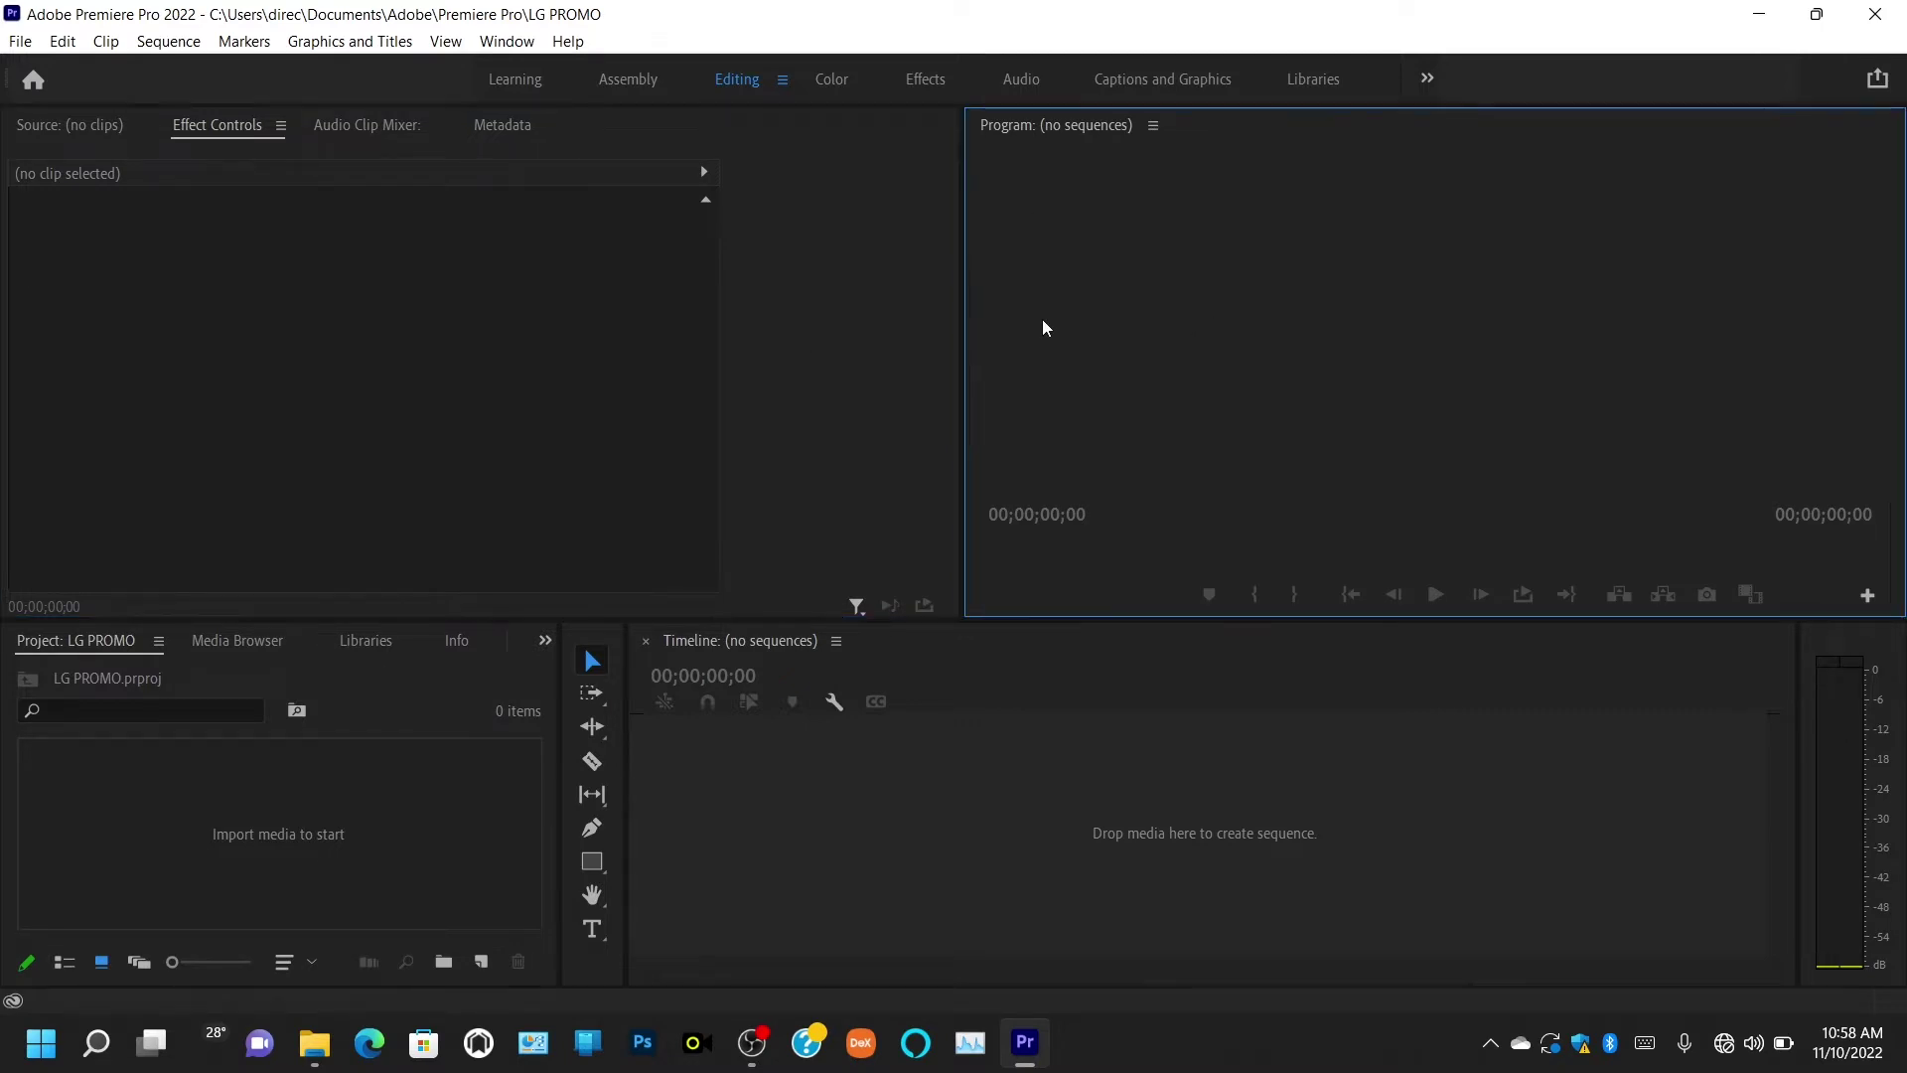
pyautogui.click(1011, 797)
pyautogui.click(411, 821)
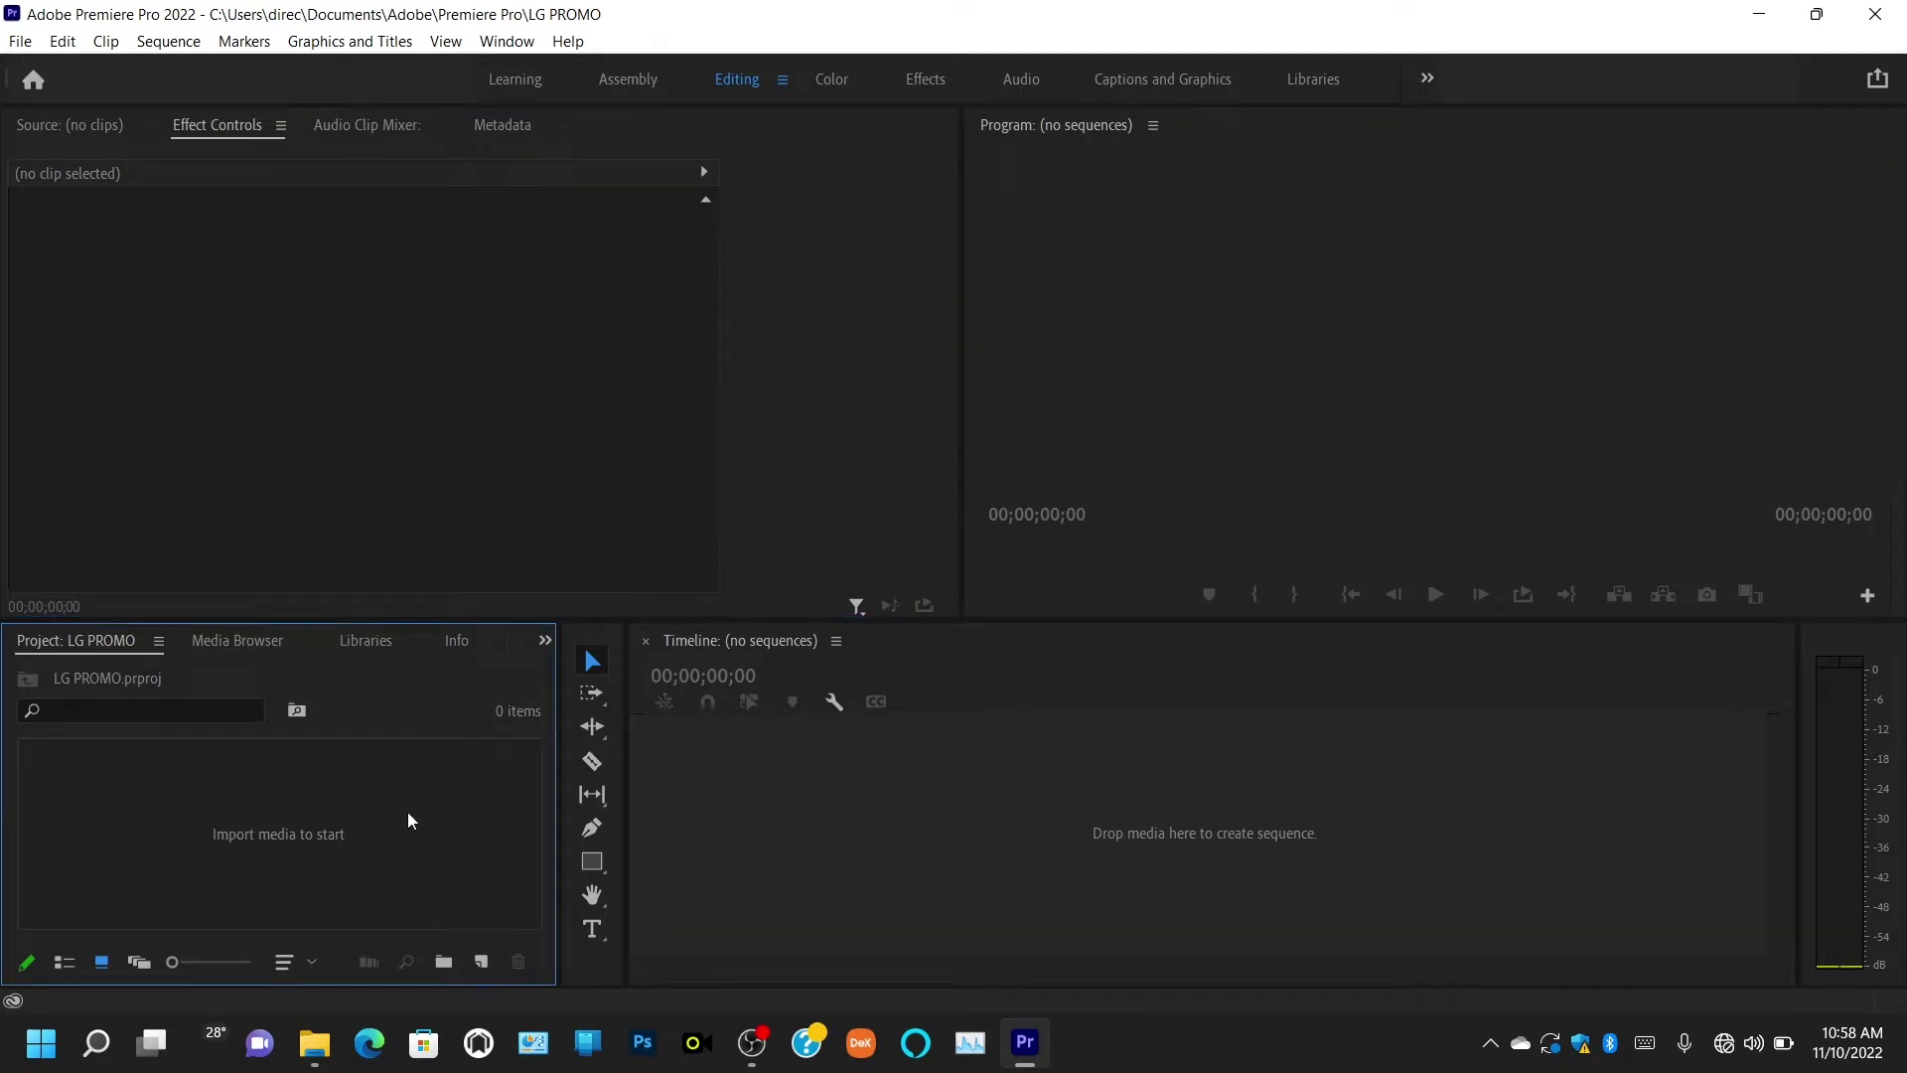
pyautogui.click(1837, 655)
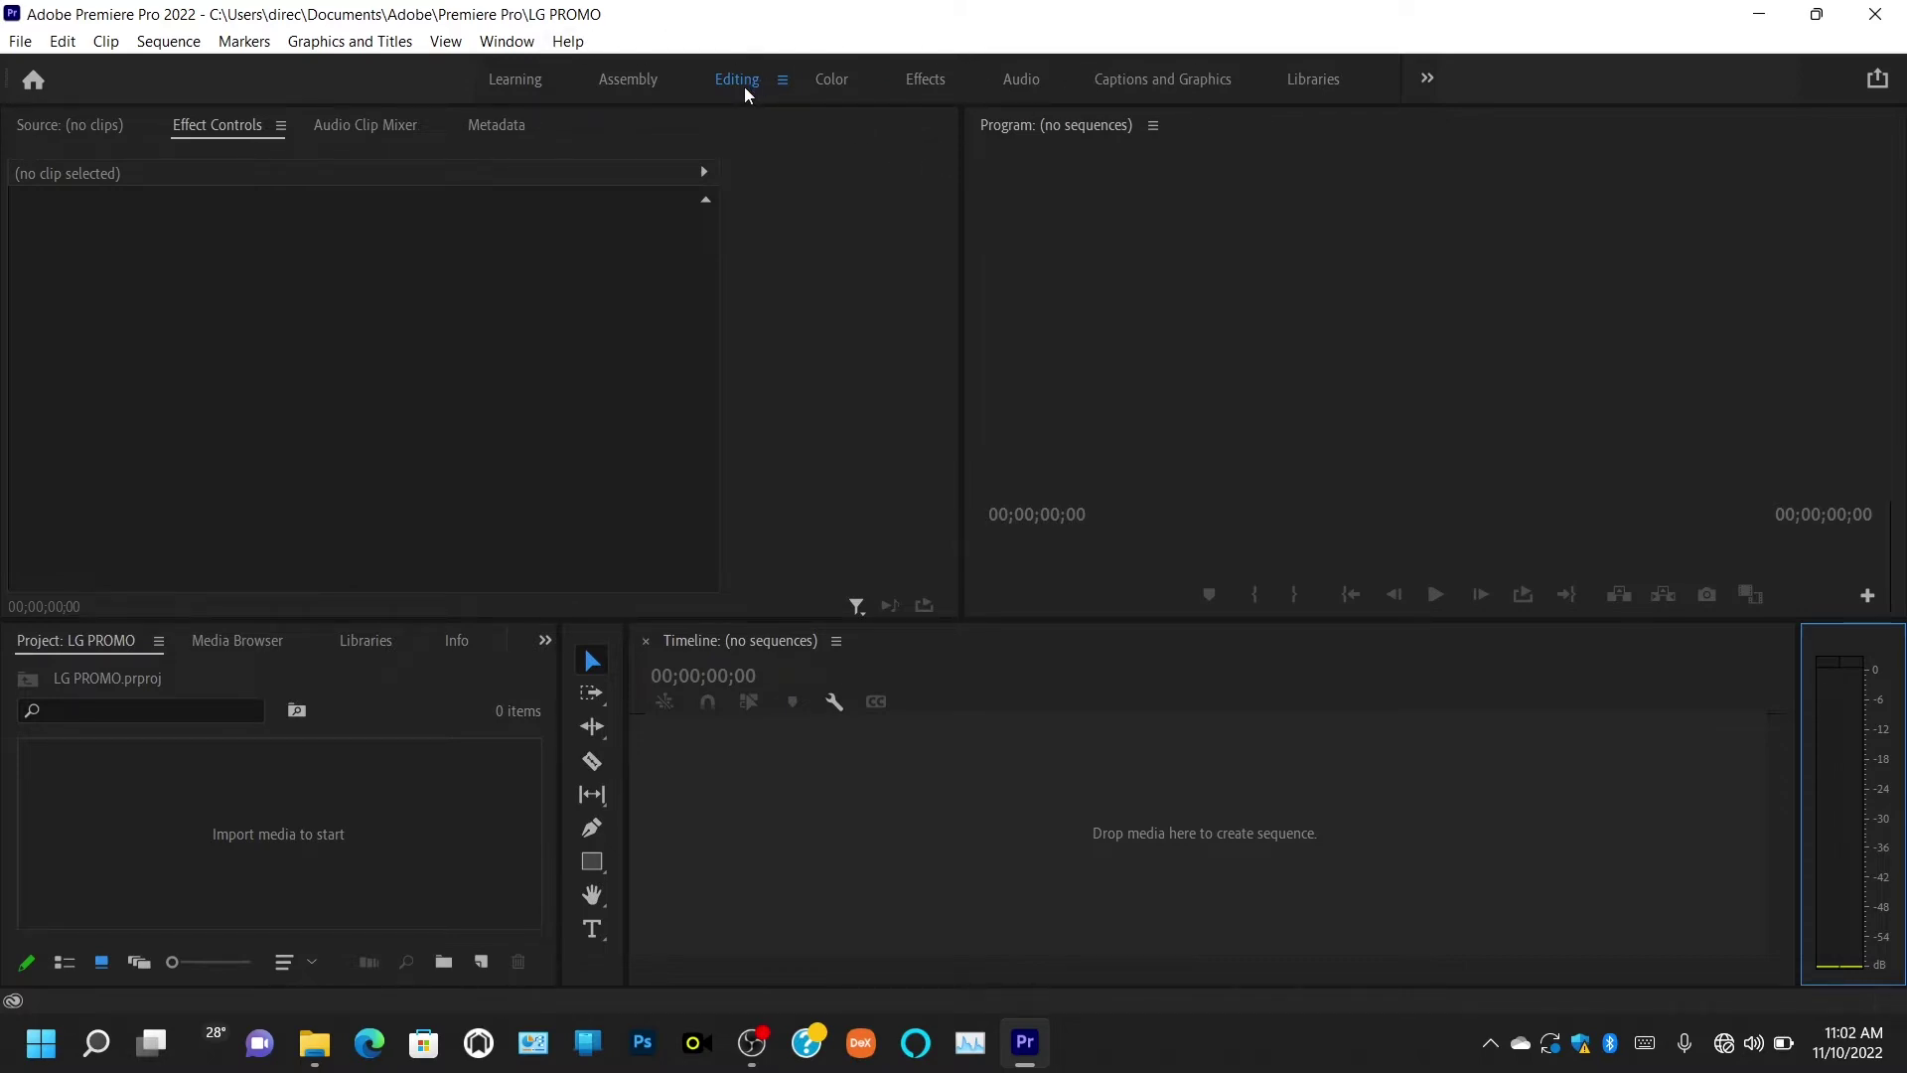
pyautogui.click(543, 265)
pyautogui.click(996, 326)
pyautogui.click(473, 784)
pyautogui.click(807, 812)
pyautogui.click(628, 449)
# Cycle focus through the remaining panels and editing tools, ending on the empty Source monitor
pyautogui.click(996, 457)
pyautogui.click(318, 811)
pyautogui.click(785, 862)
pyautogui.click(1895, 783)
pyautogui.click(582, 967)
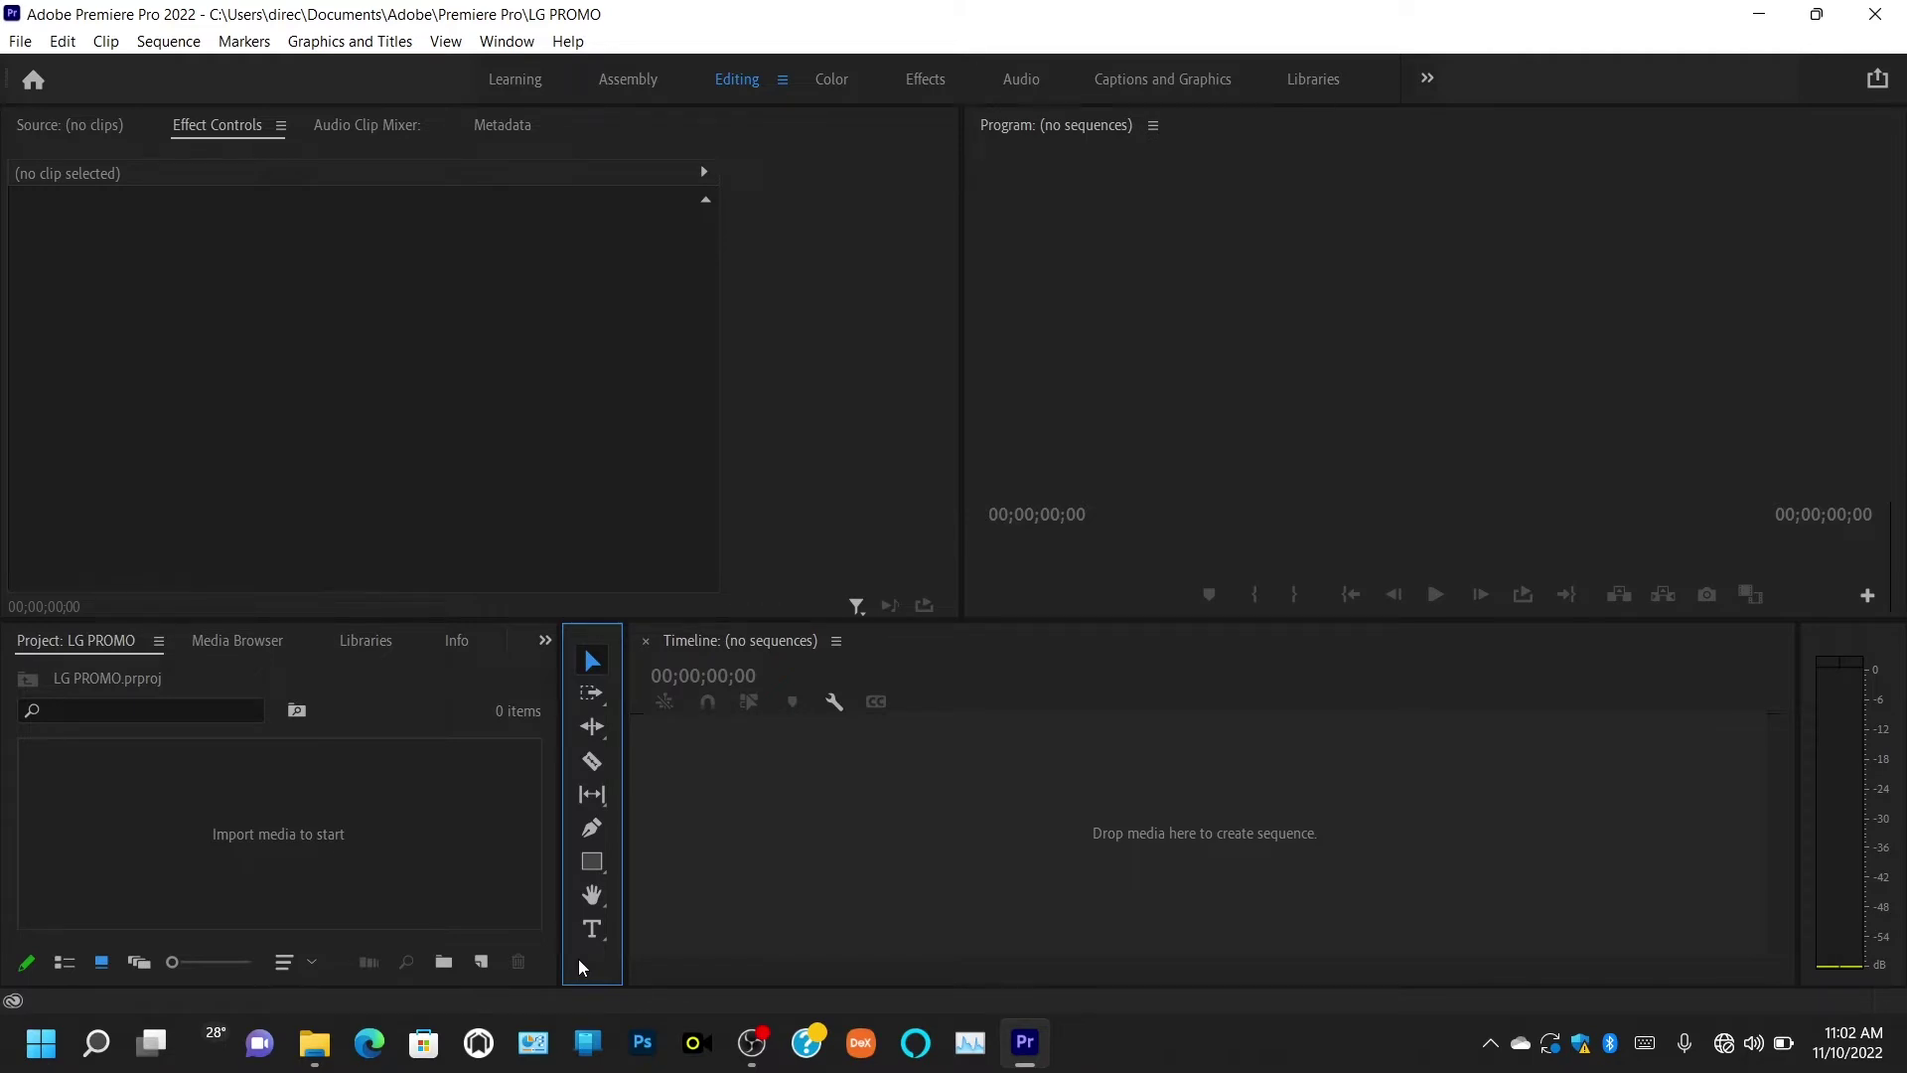
pyautogui.click(249, 804)
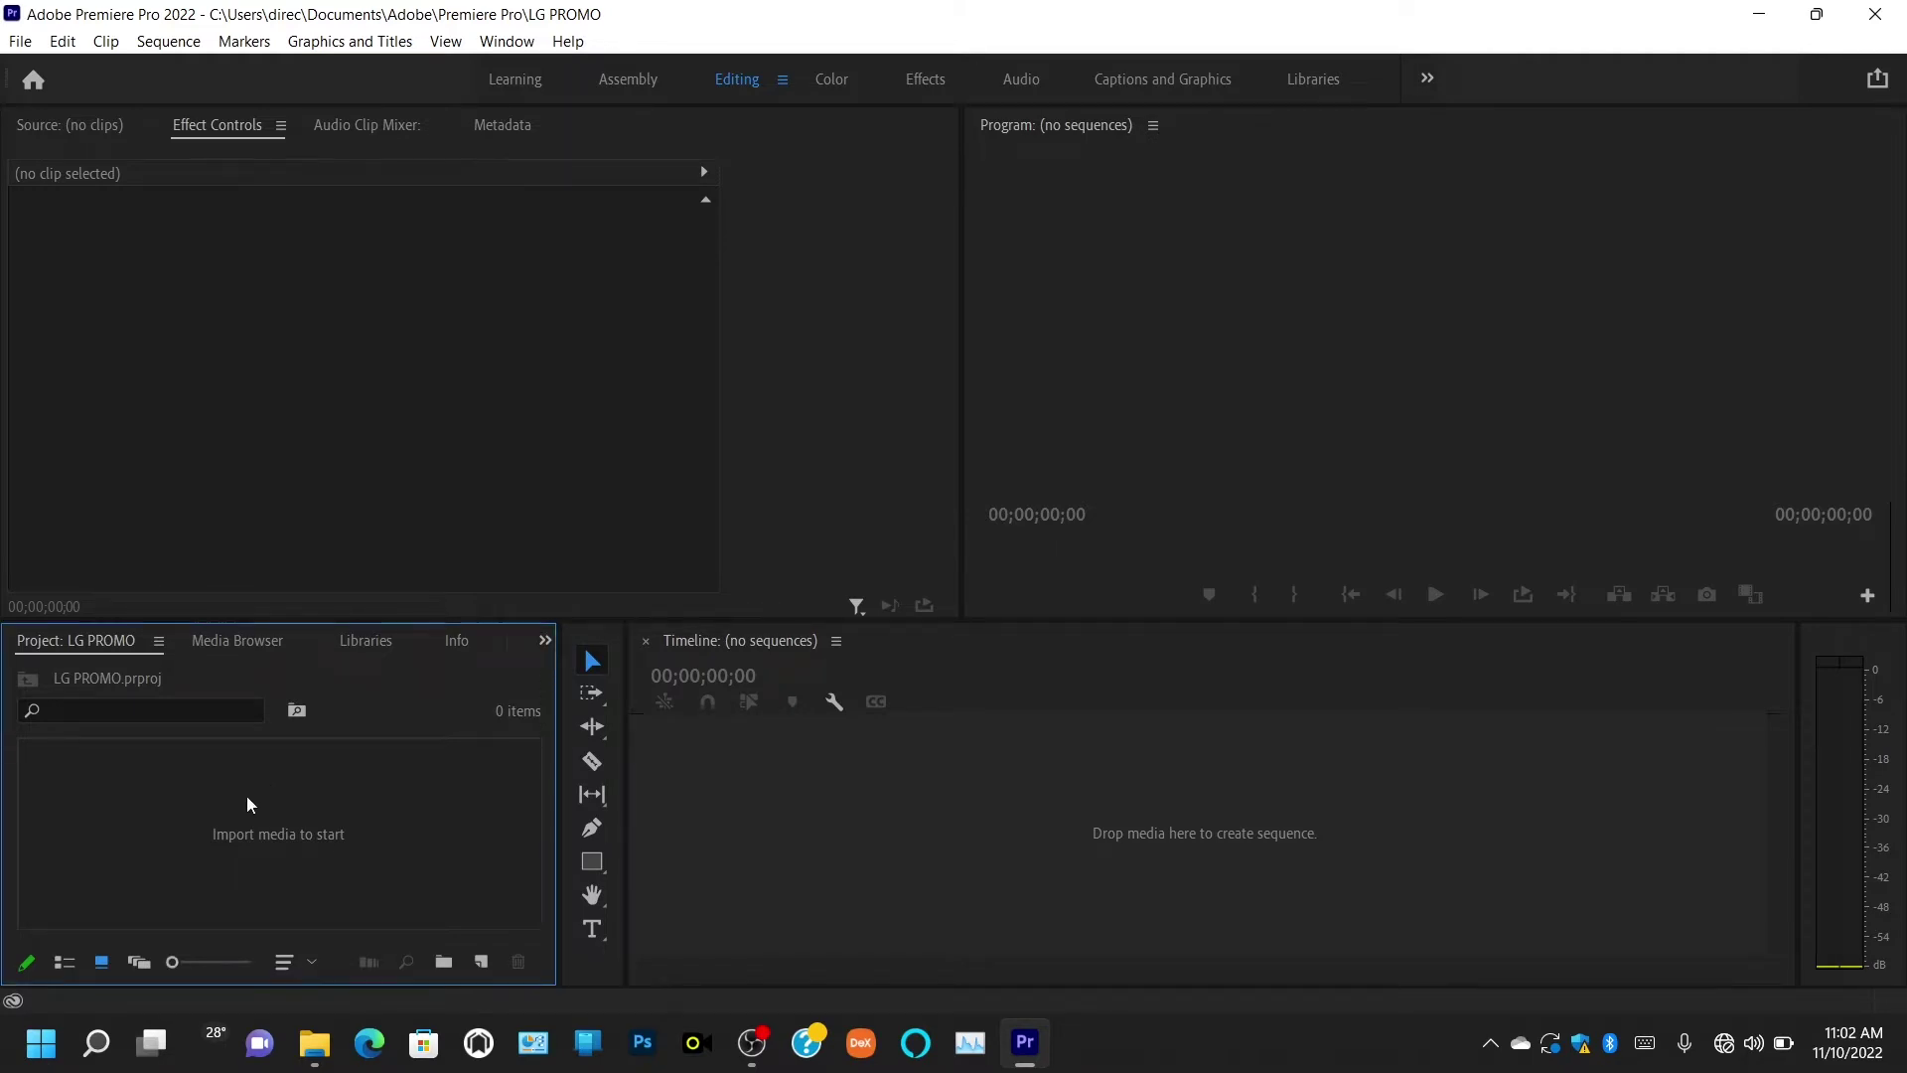
pyautogui.click(248, 319)
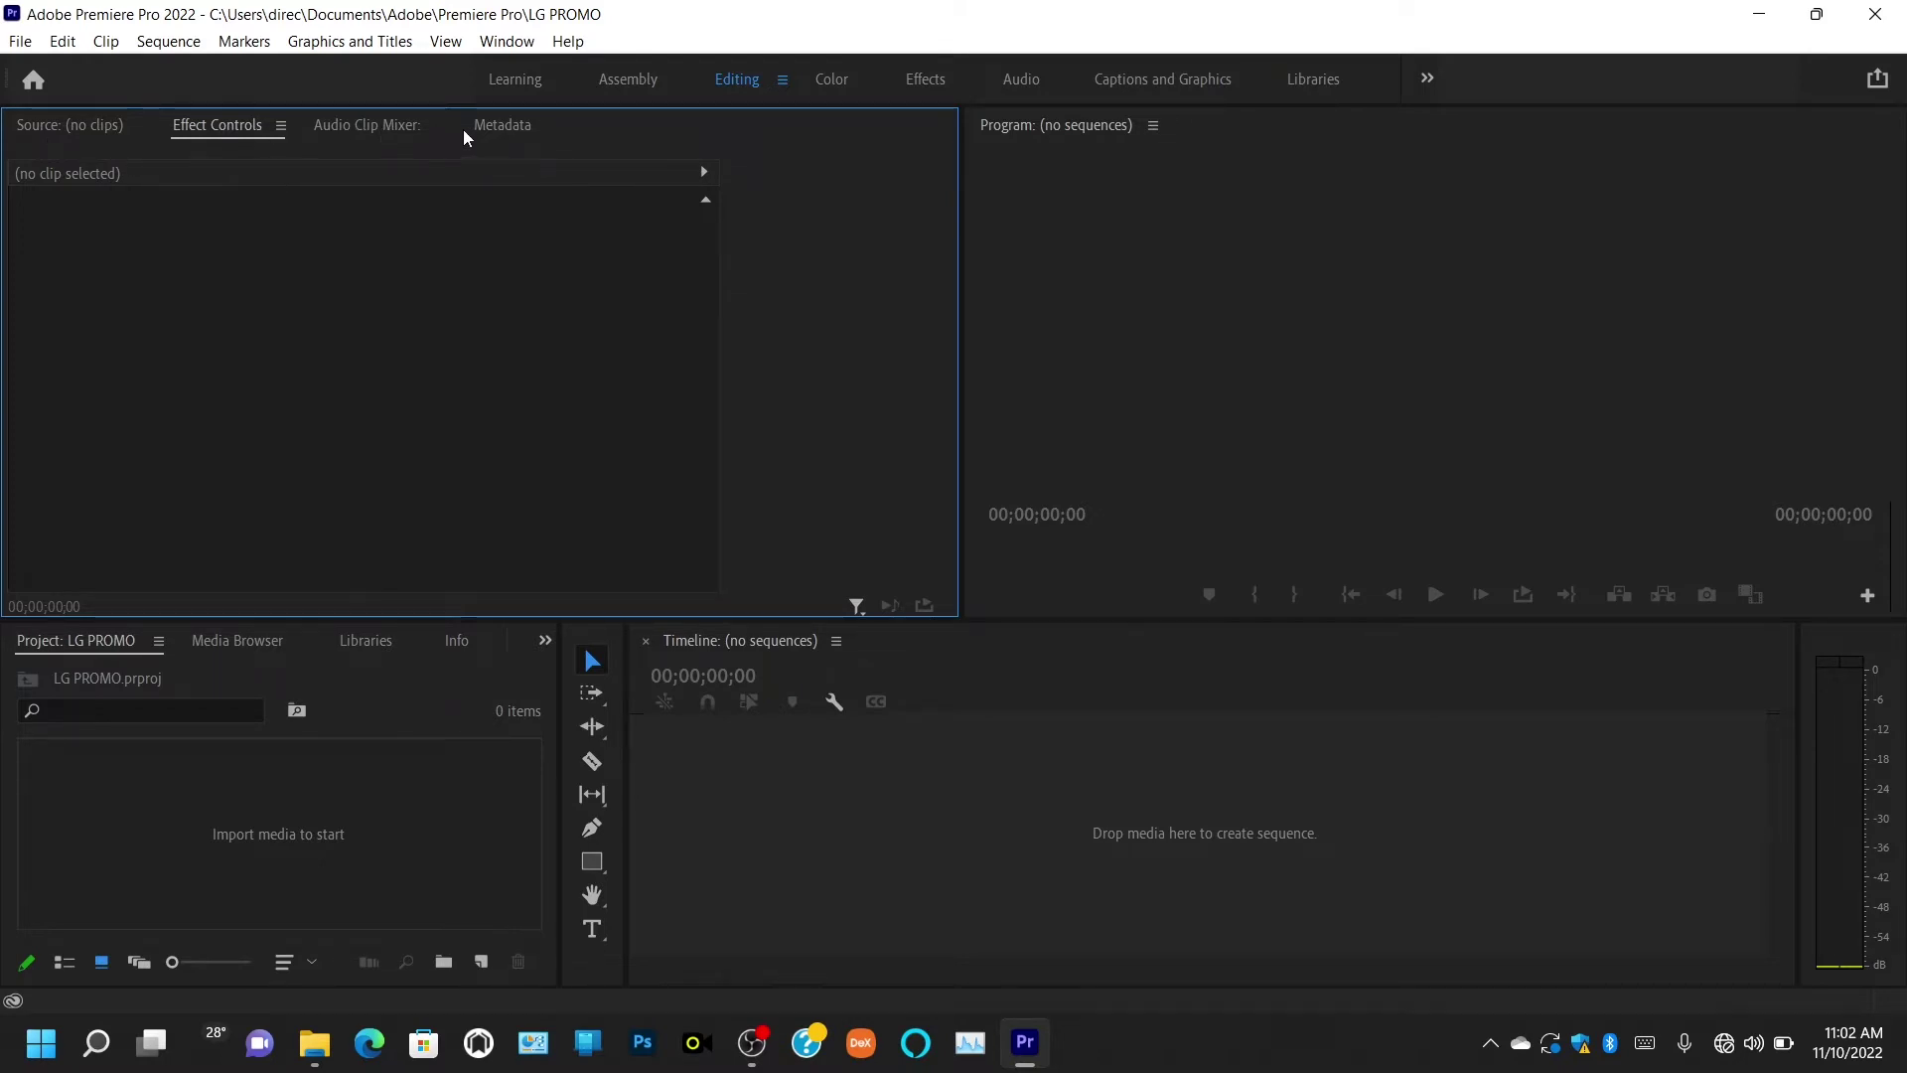
pyautogui.click(89, 127)
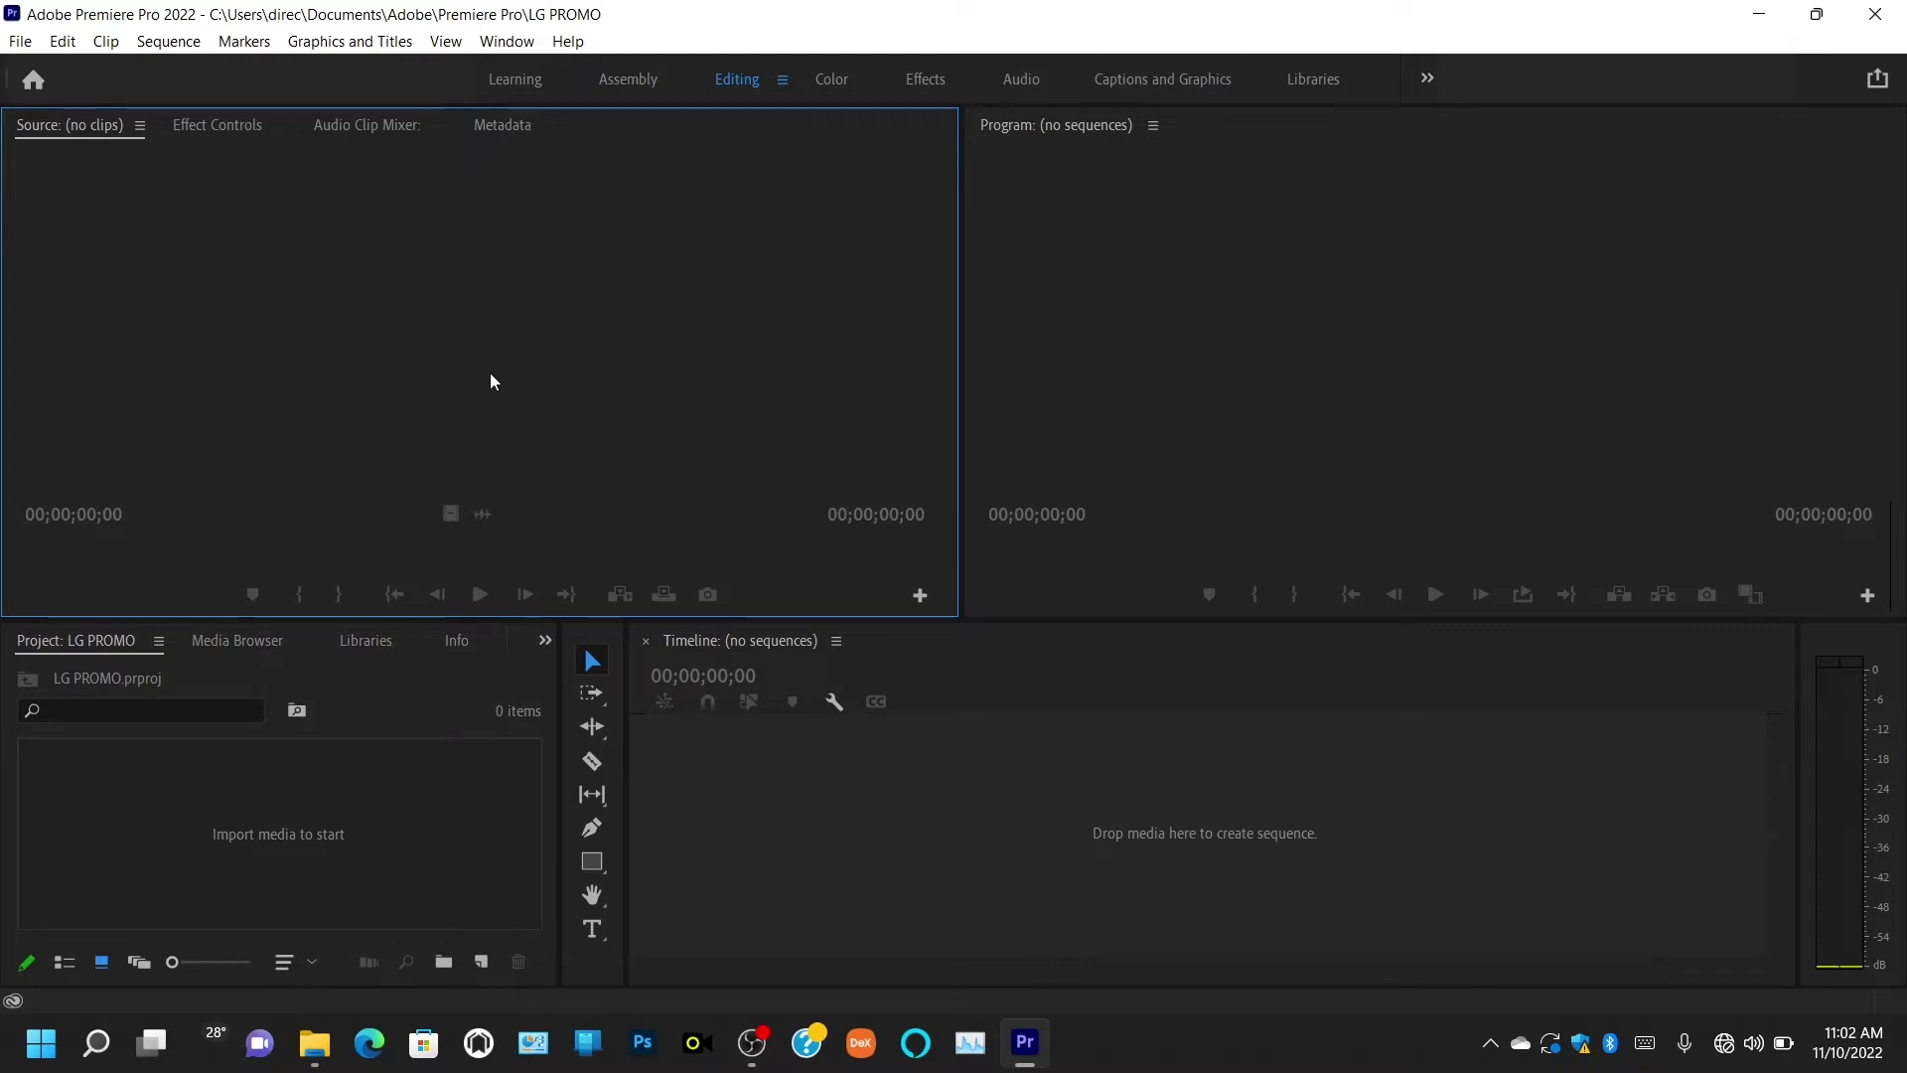
# Import A036_01270633_C039.mov from the Videos folder into the empty project bin
pyautogui.rightClick(339, 834)
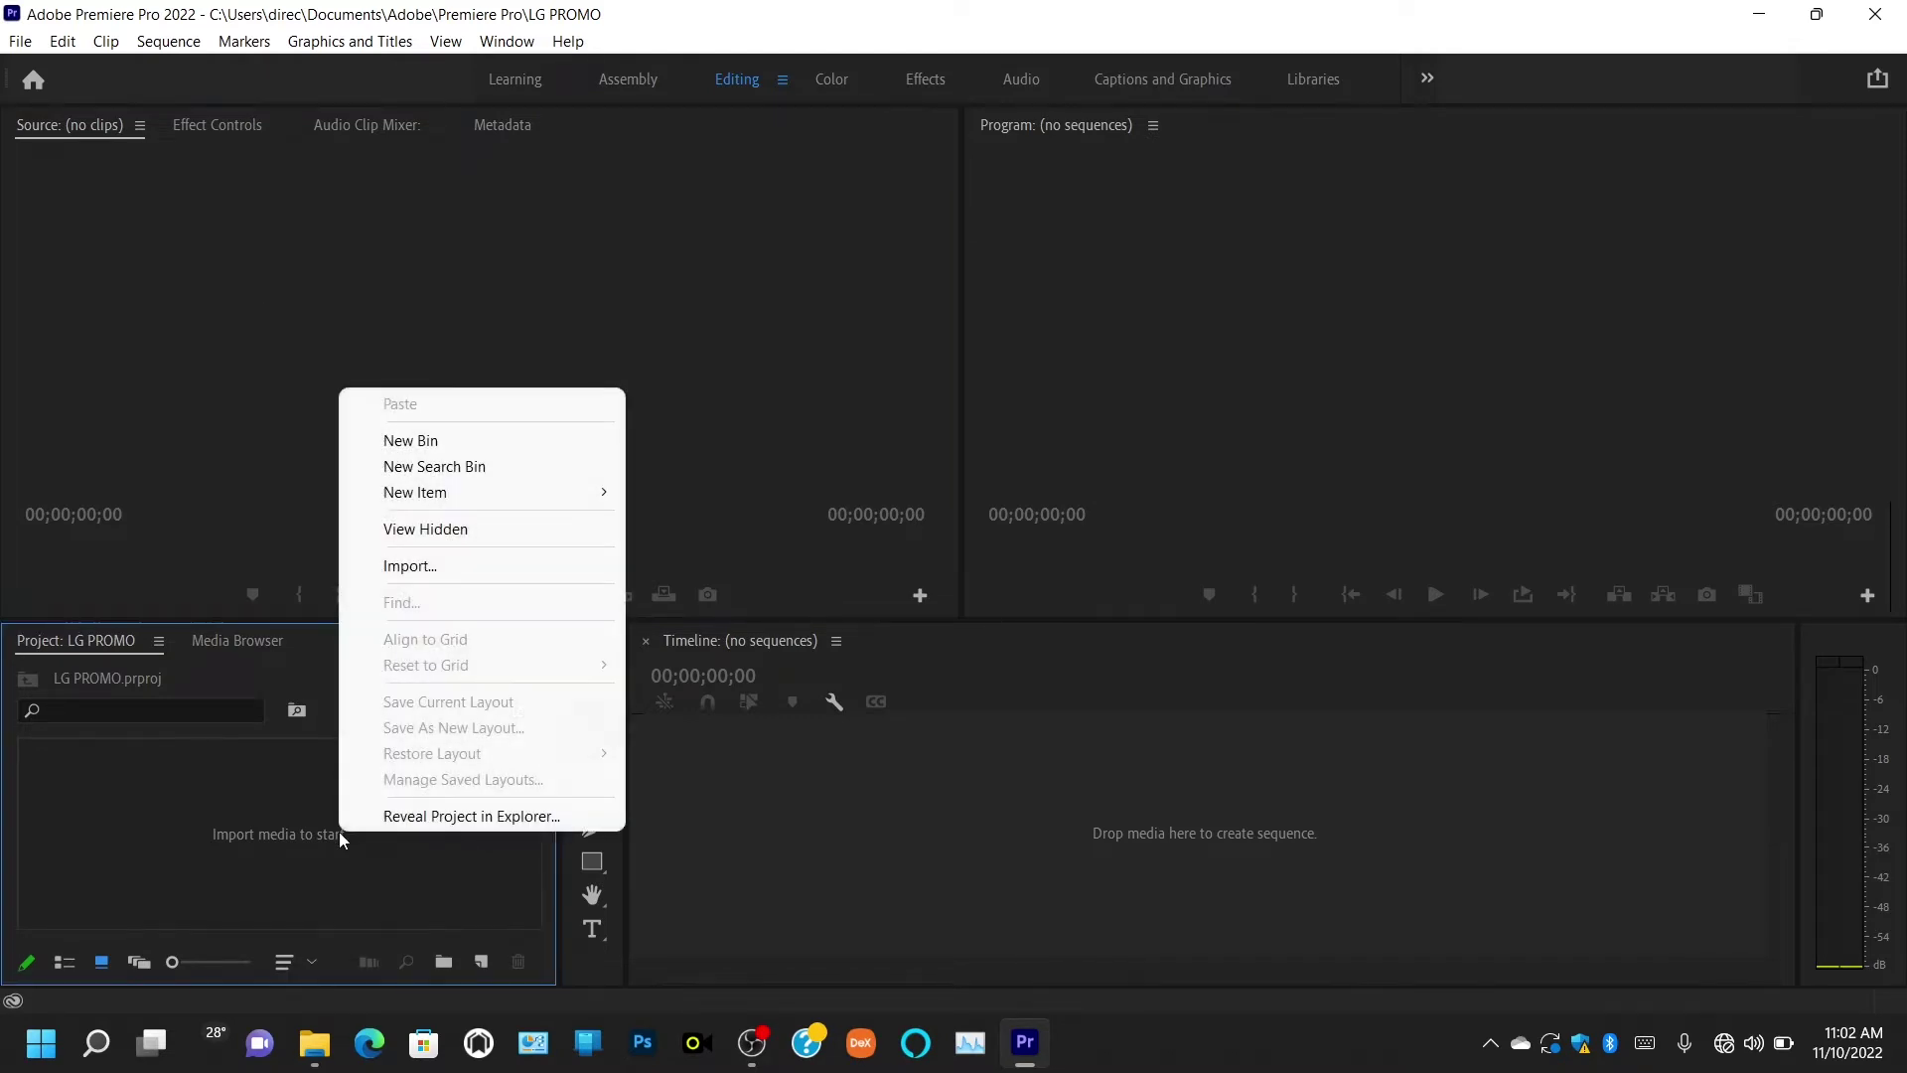
pyautogui.hotkey('ctrl', 'i')
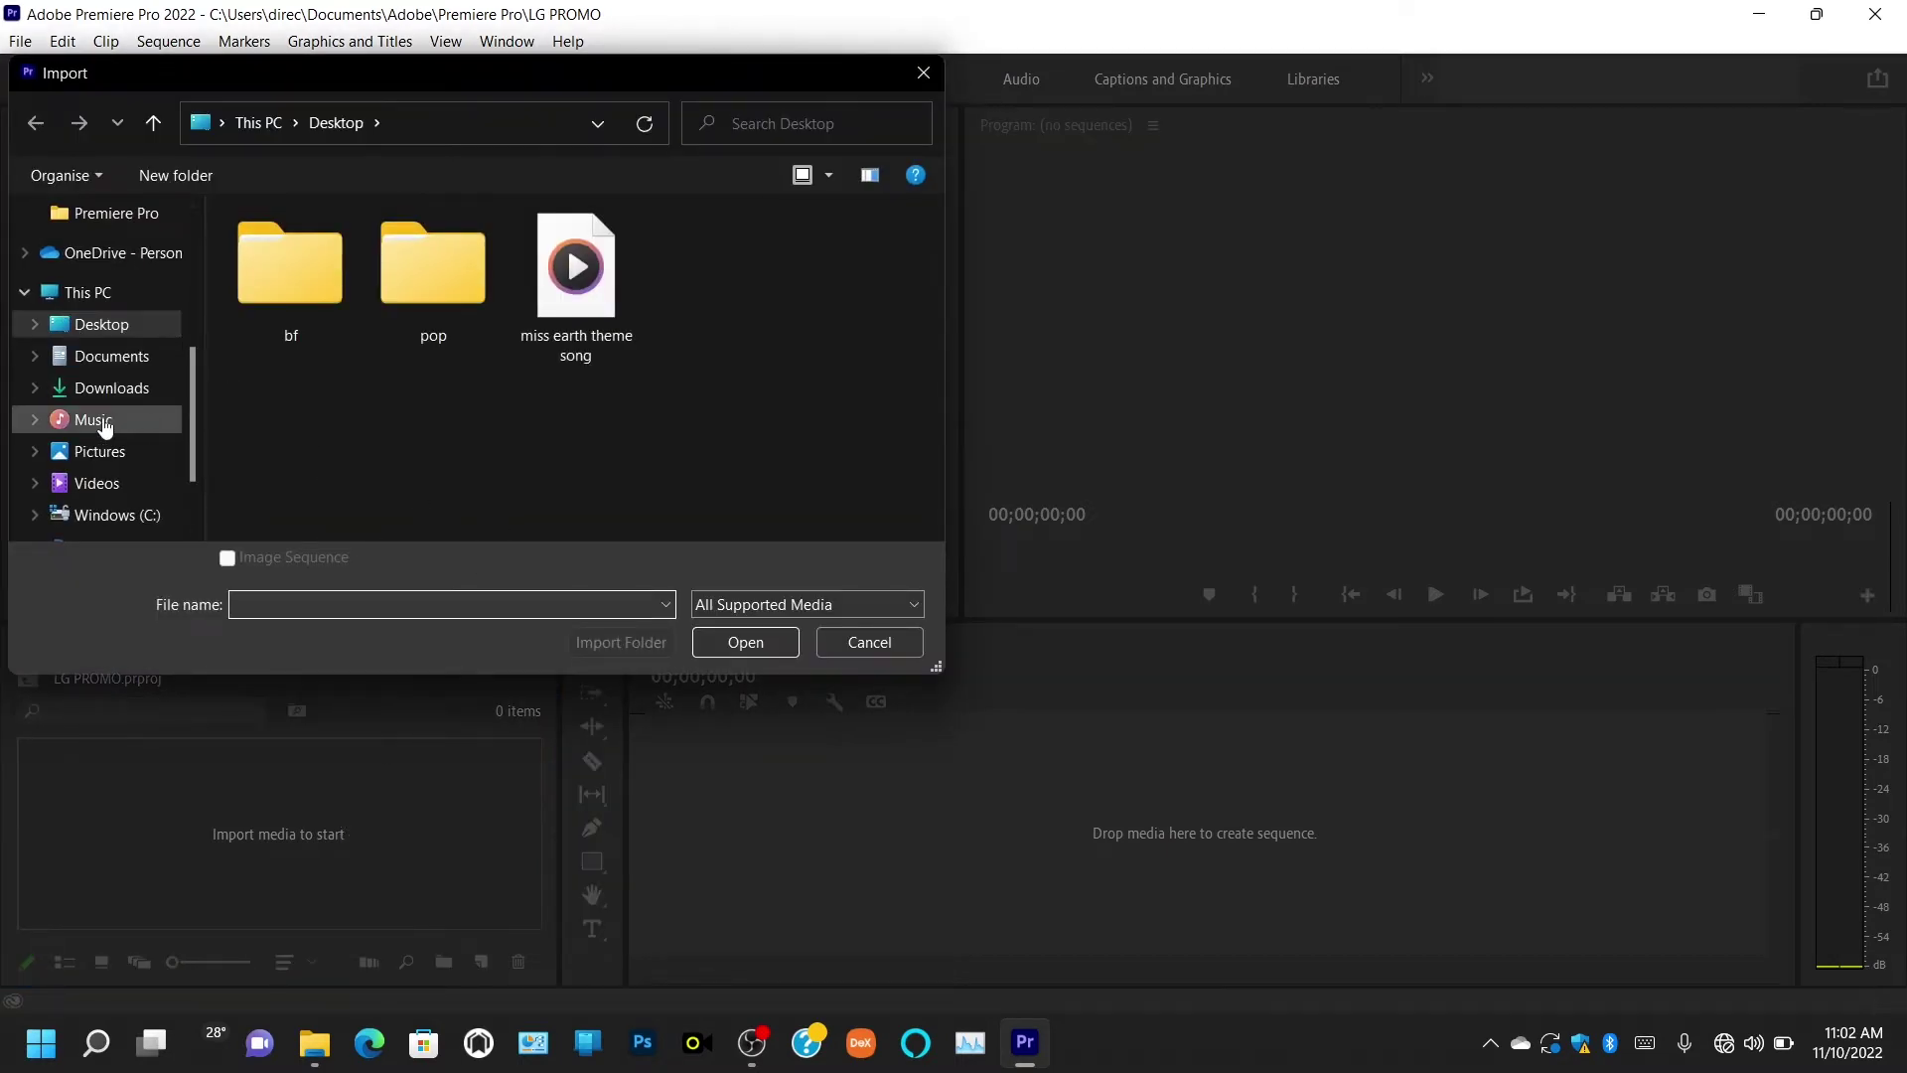
pyautogui.click(96, 484)
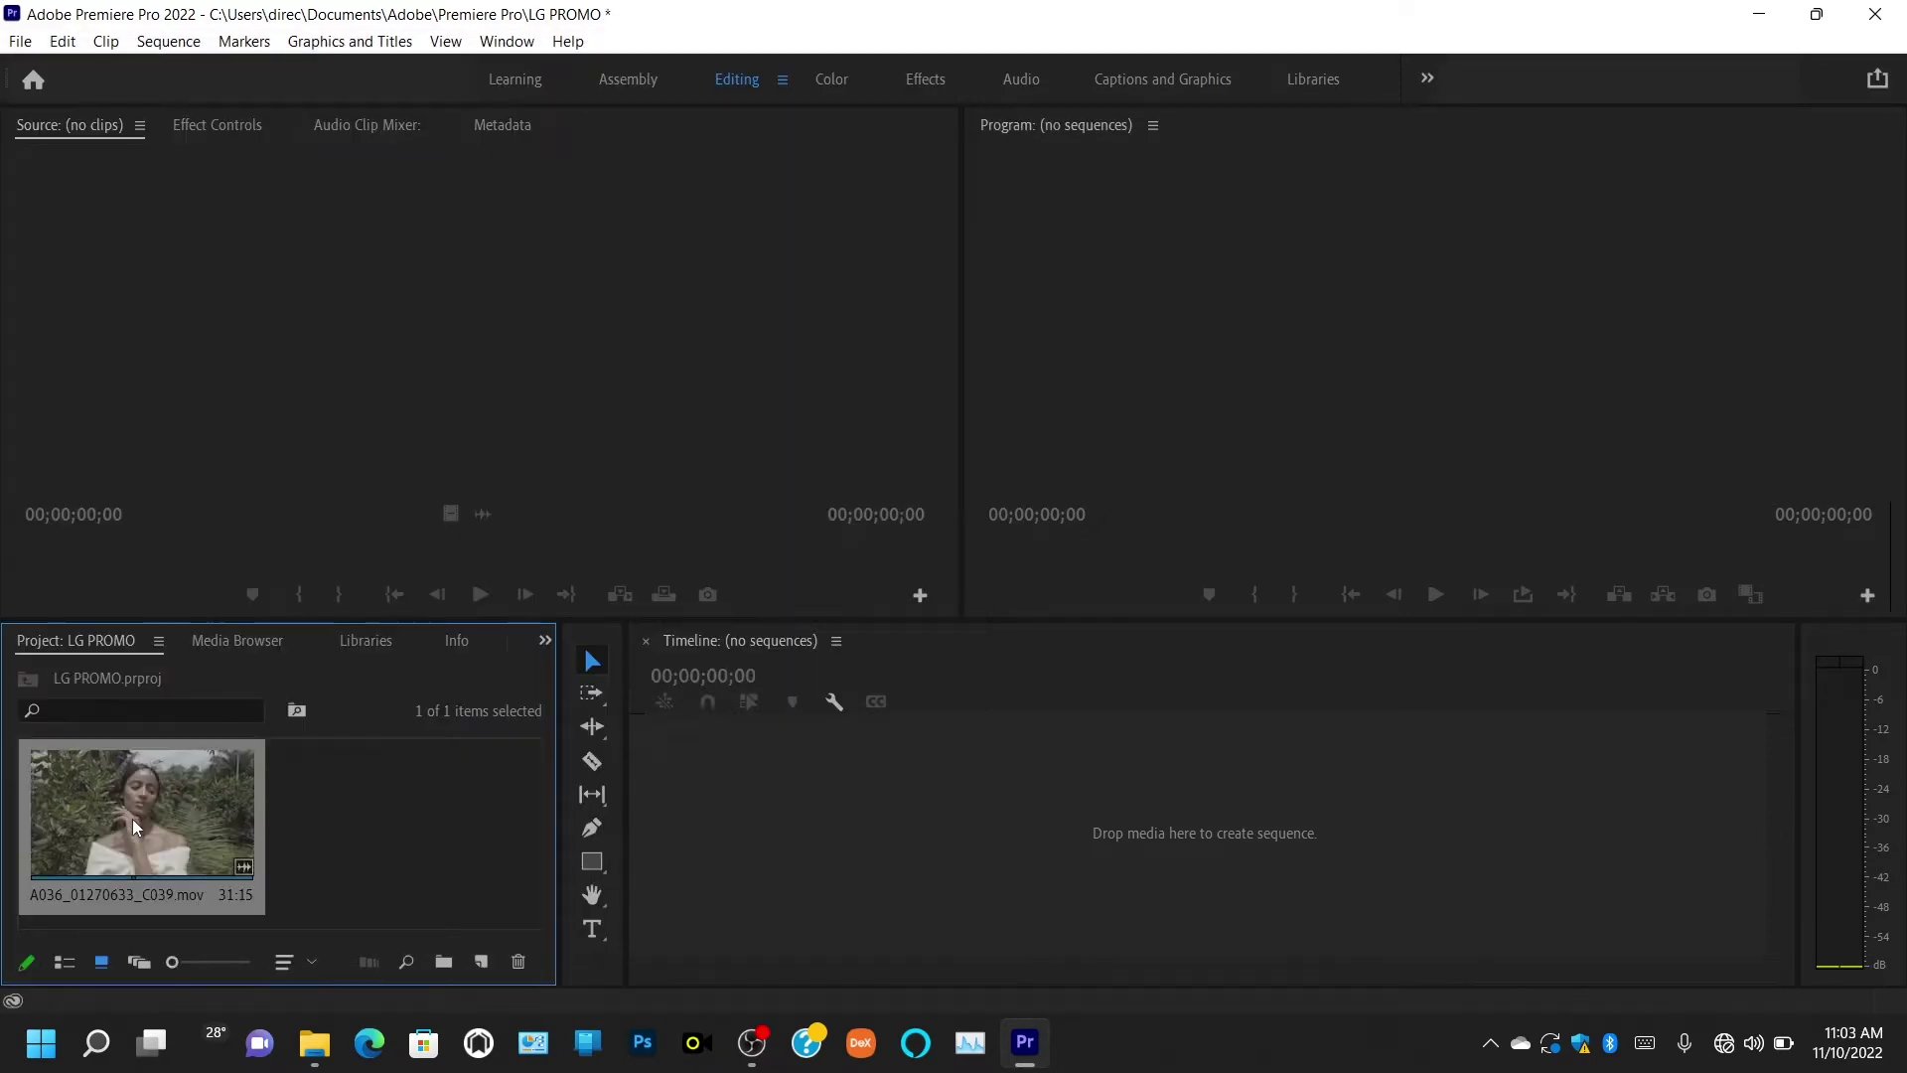
# Load A036_01270633_C039.mov in the Source monitor and scrub it, around 06:34:14:25 and 06:33:59:23
pyautogui.doubleClick(129, 818)
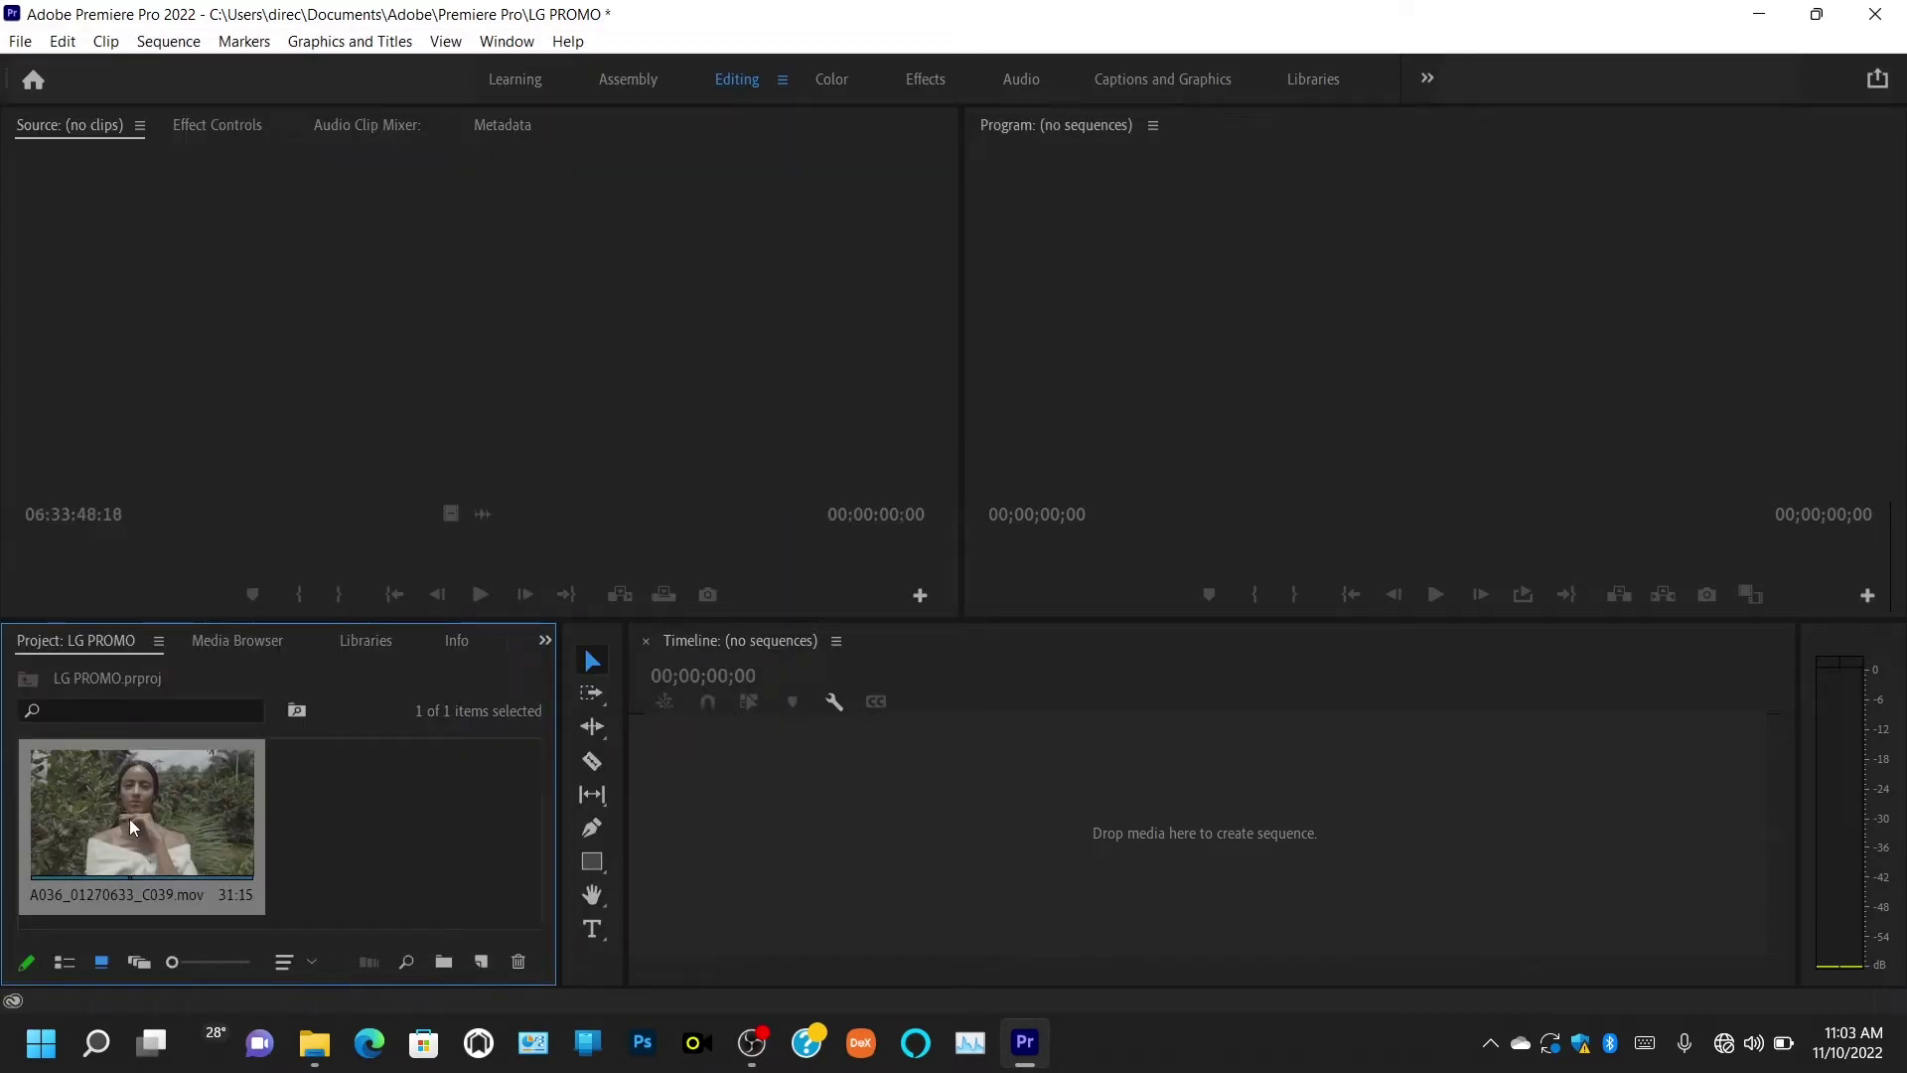
pyautogui.moveTo(438, 549); pyautogui.dragTo(100, 548)
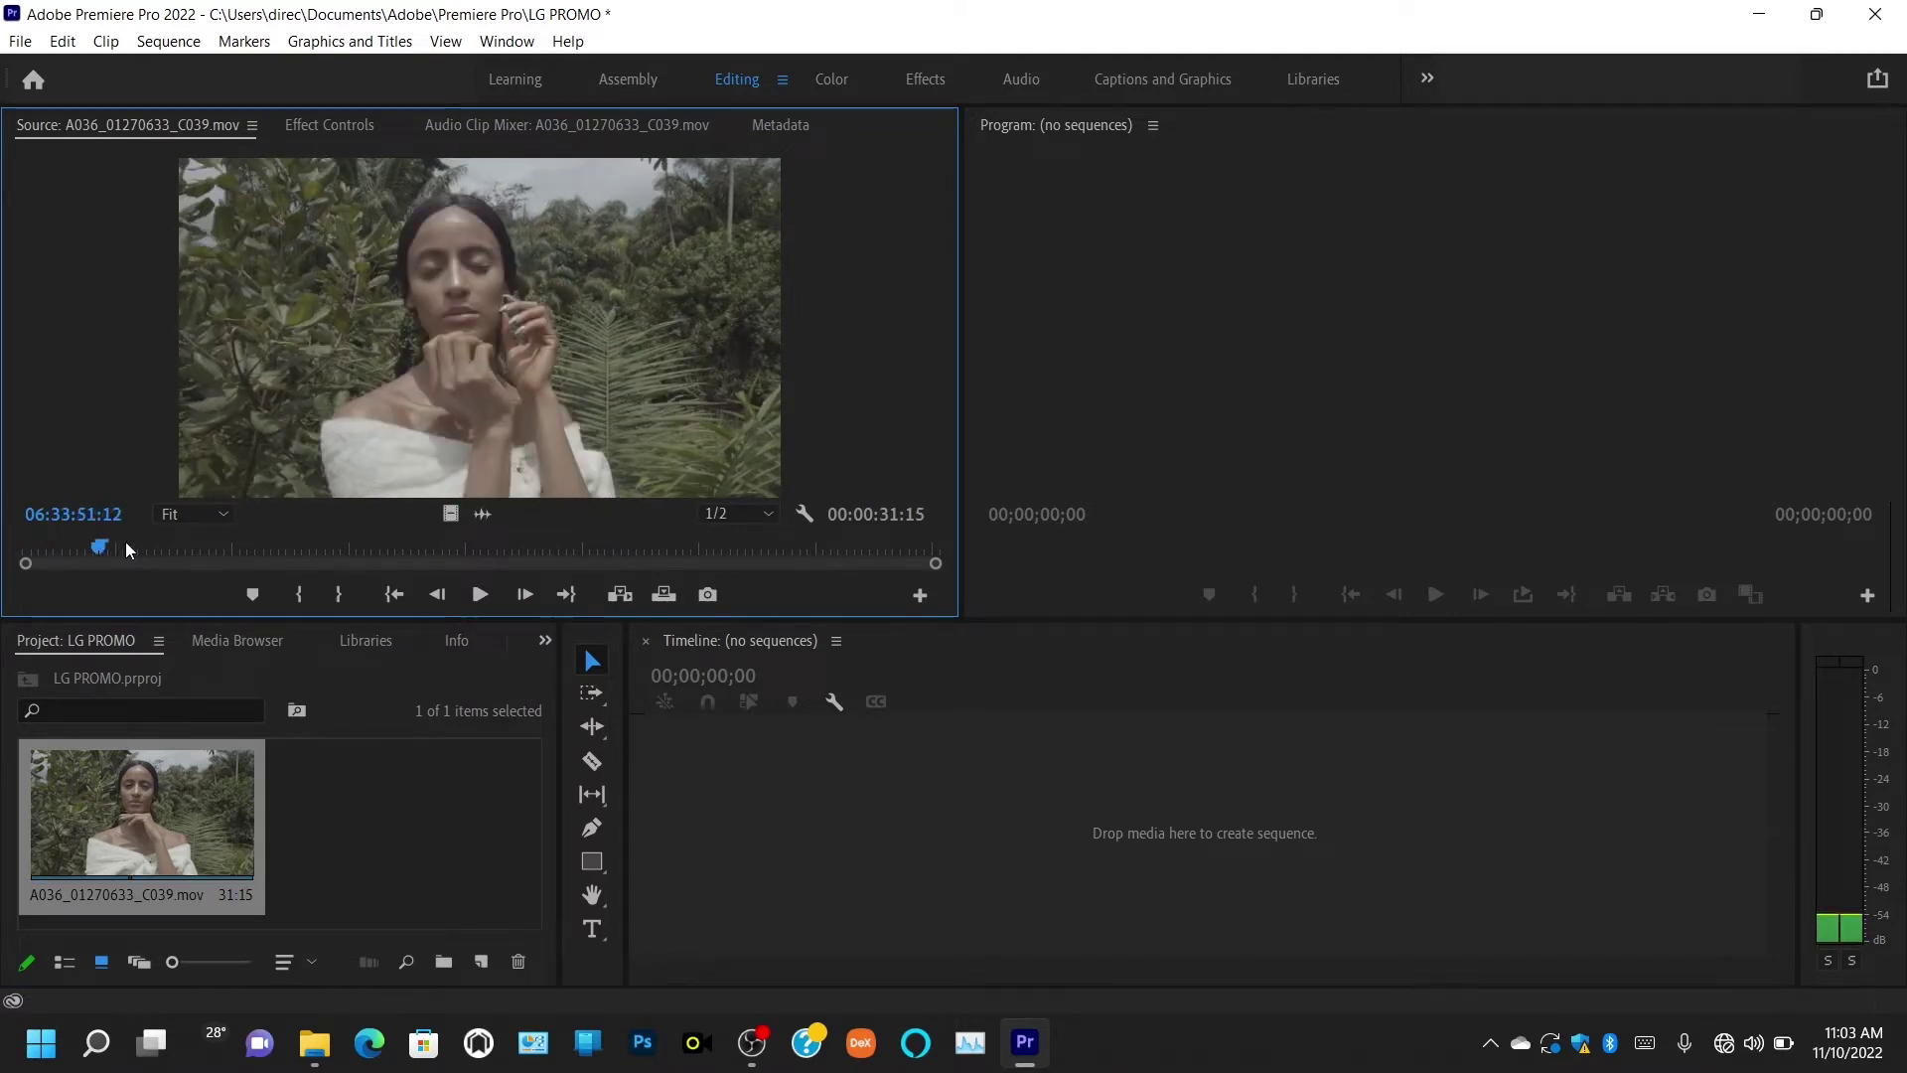
pyautogui.click(417, 551)
pyautogui.click(785, 551)
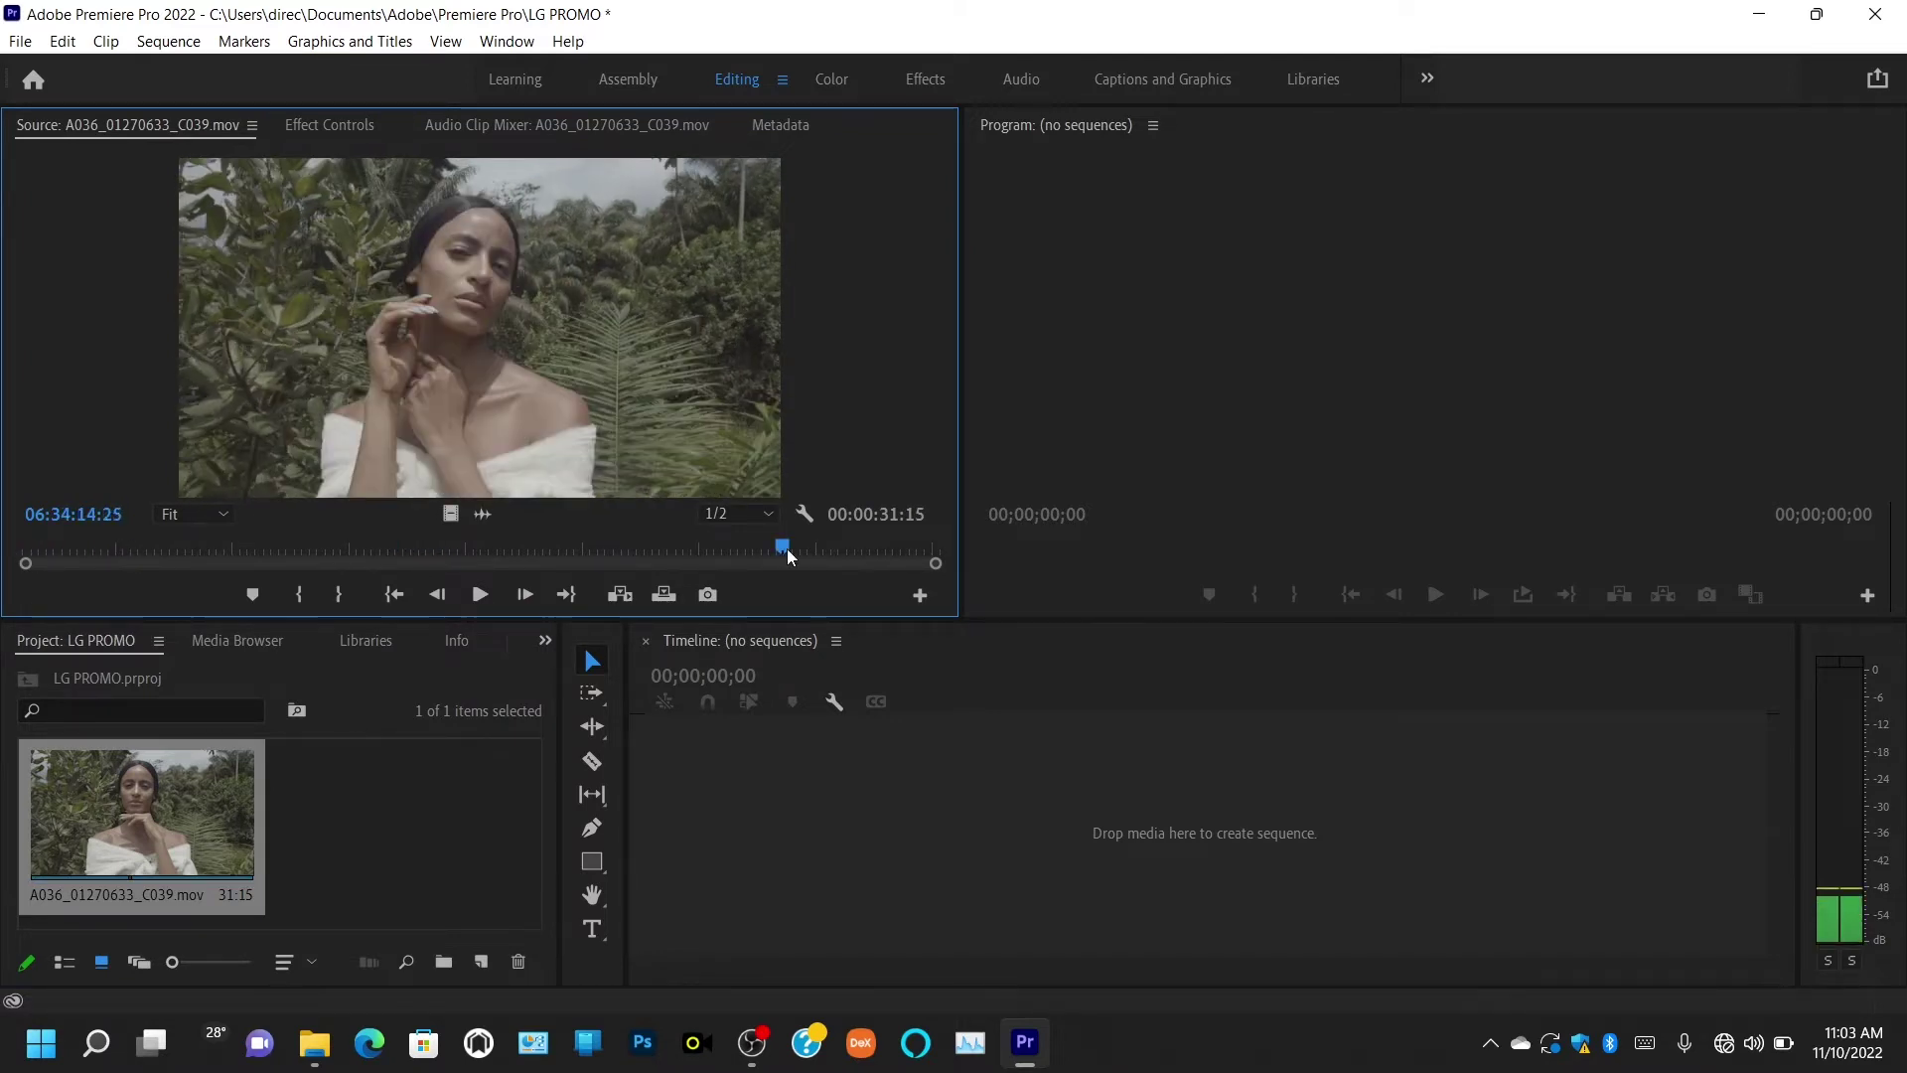
pyautogui.click(419, 551)
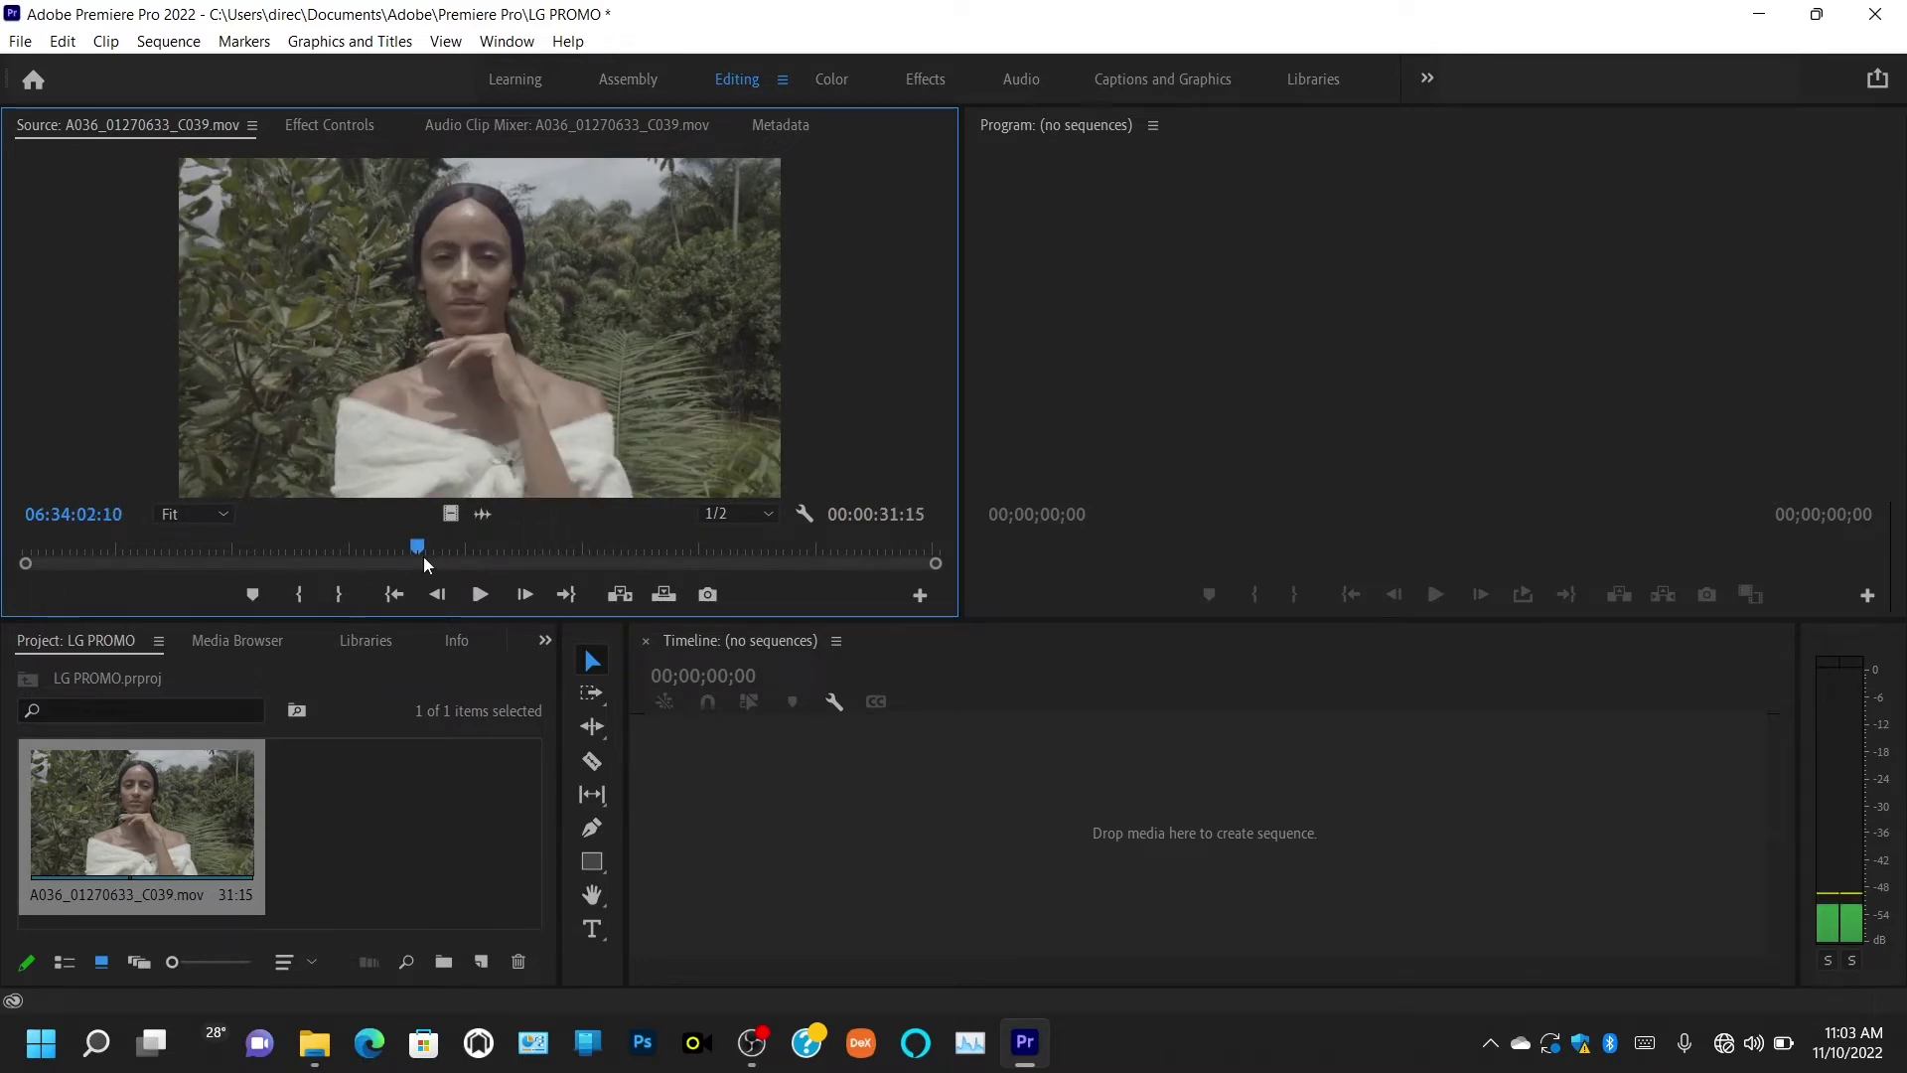
pyautogui.click(781, 548)
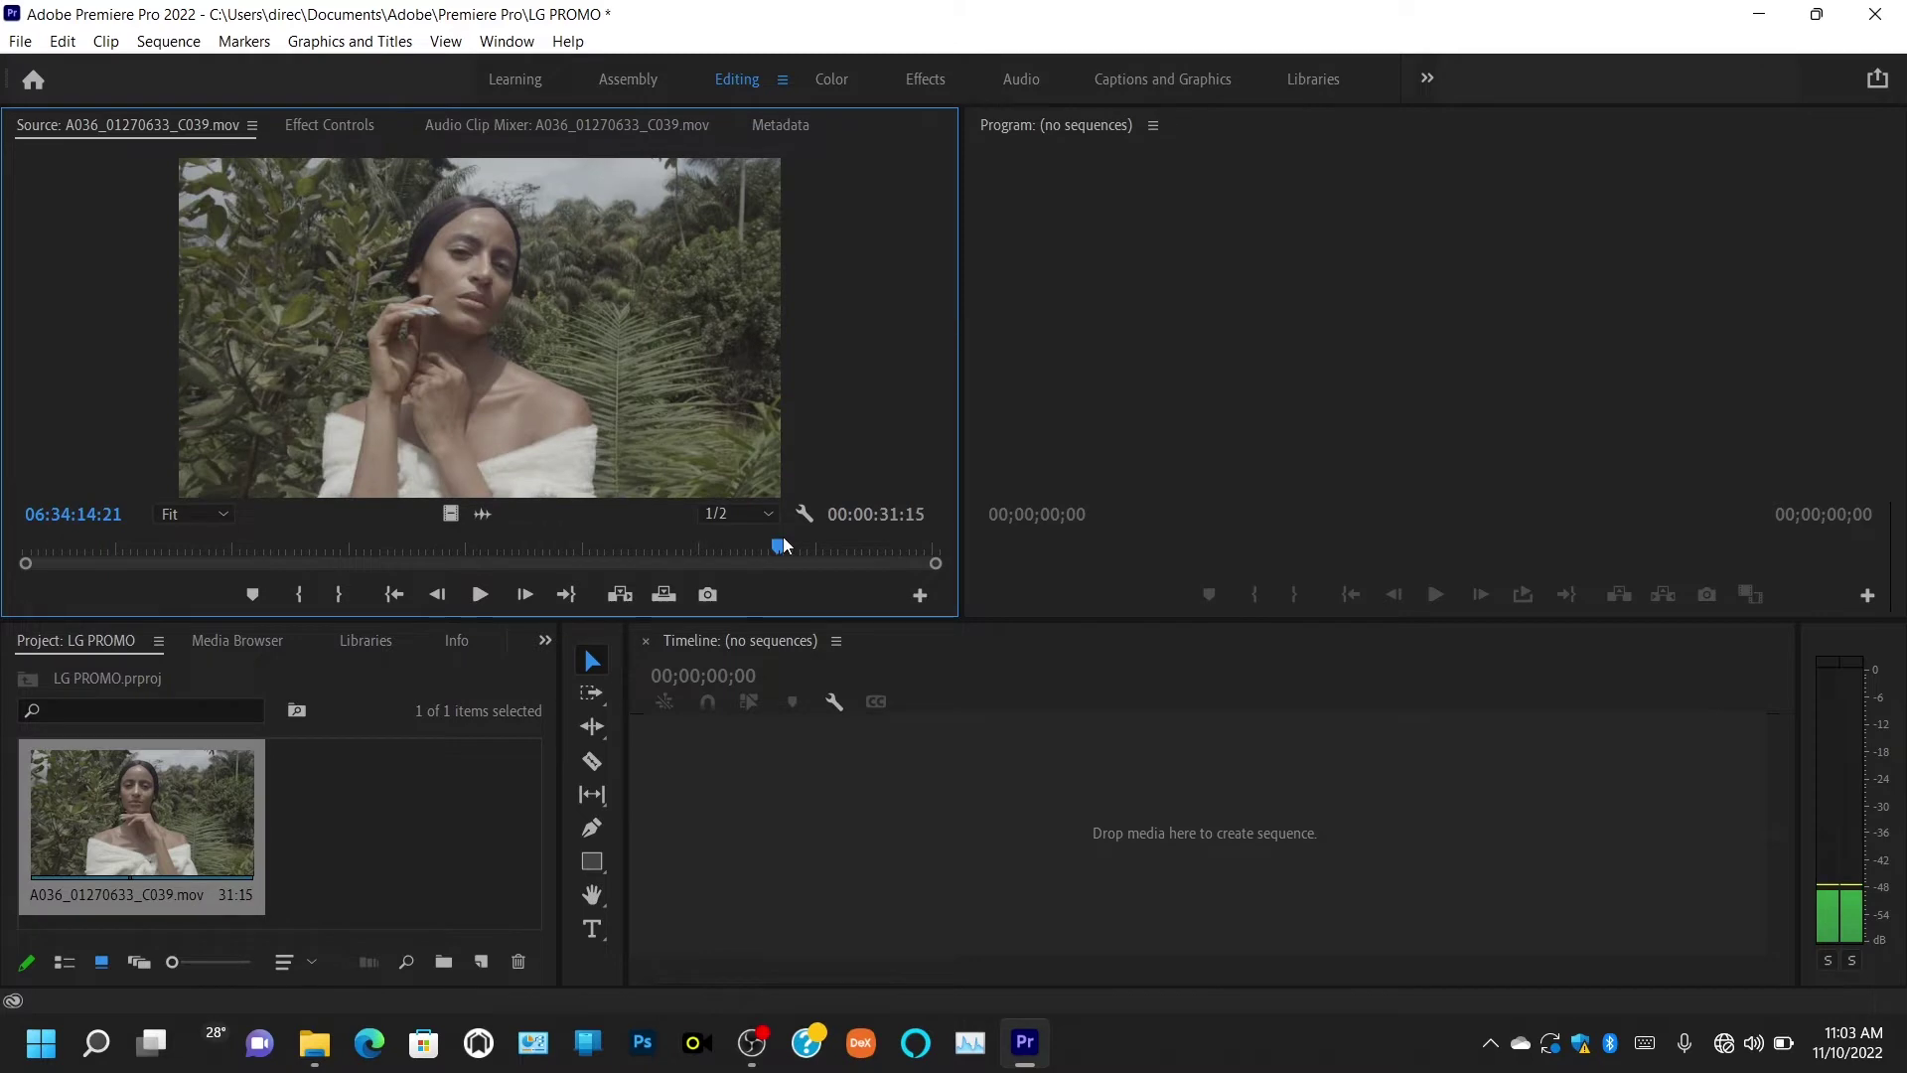
pyautogui.moveTo(784, 544); pyautogui.dragTo(913, 550)
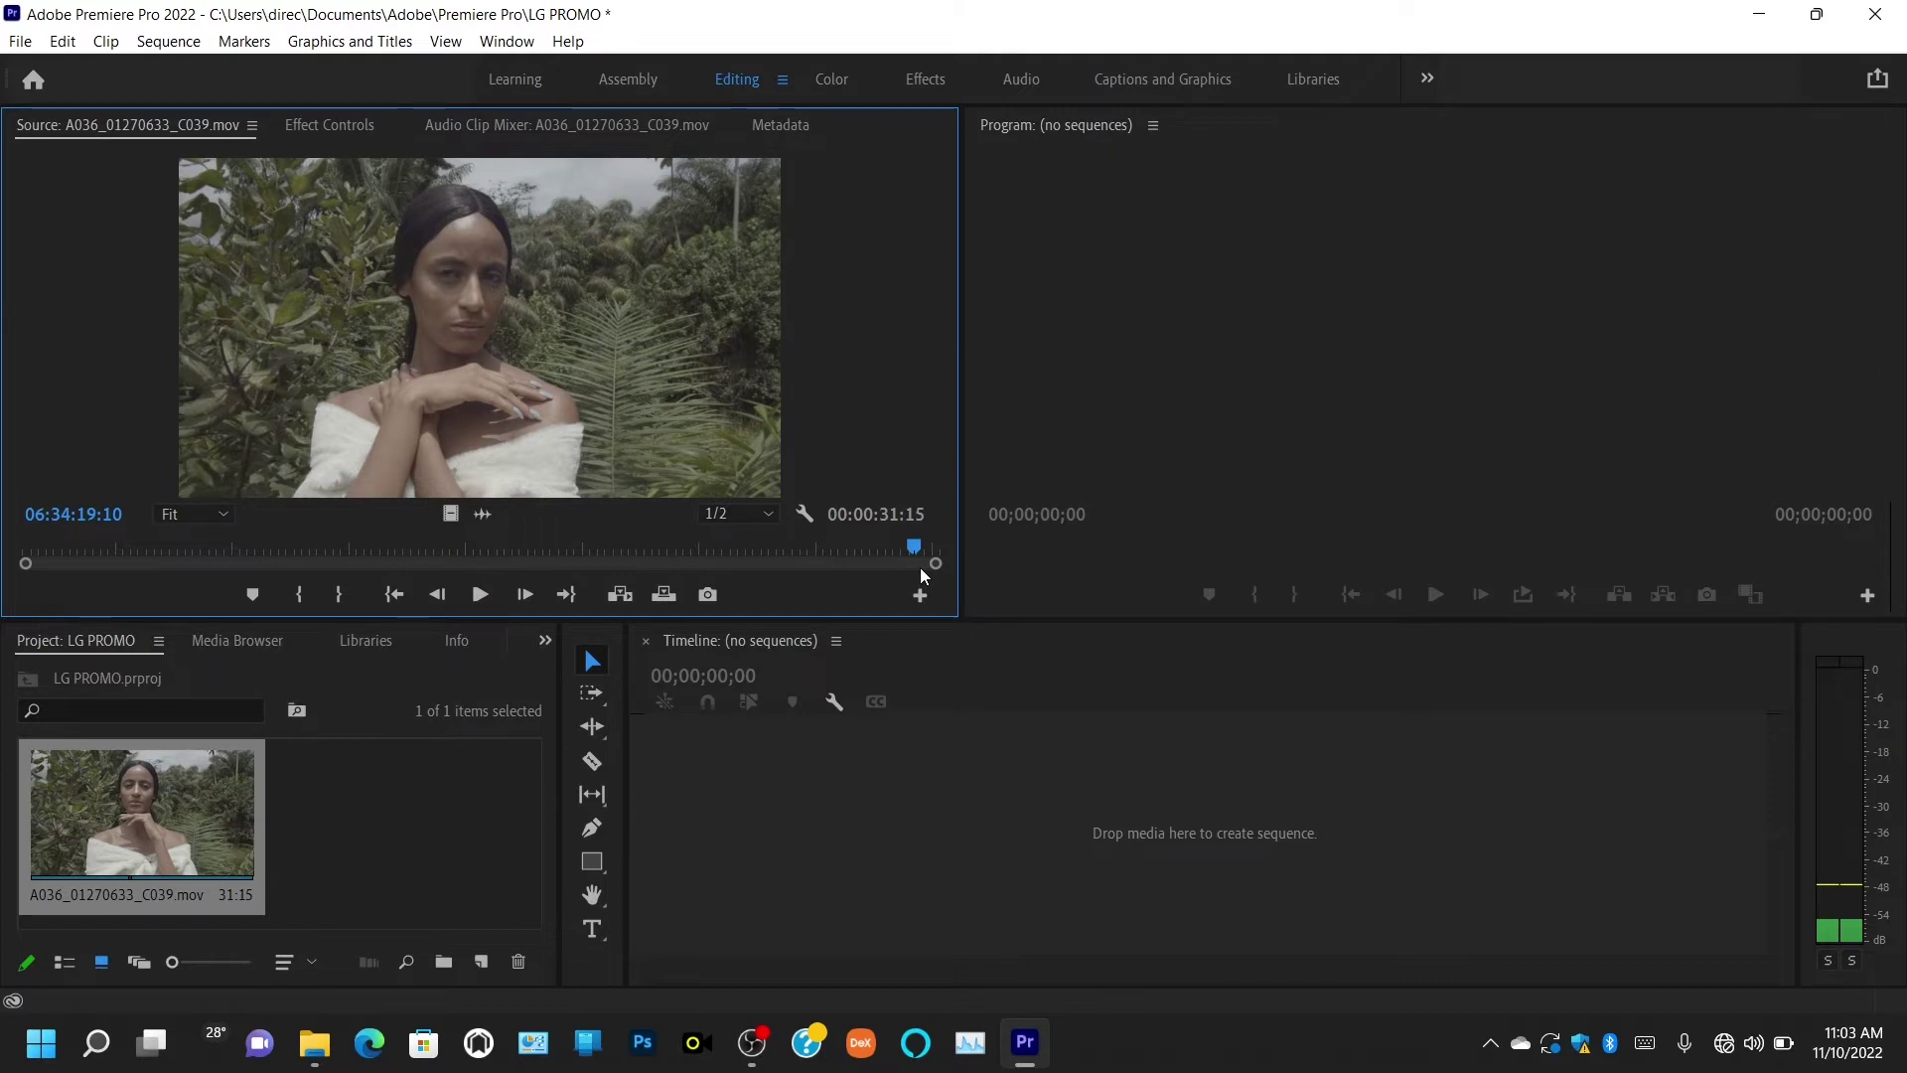
pyautogui.moveTo(98, 575); pyautogui.dragTo(76, 573)
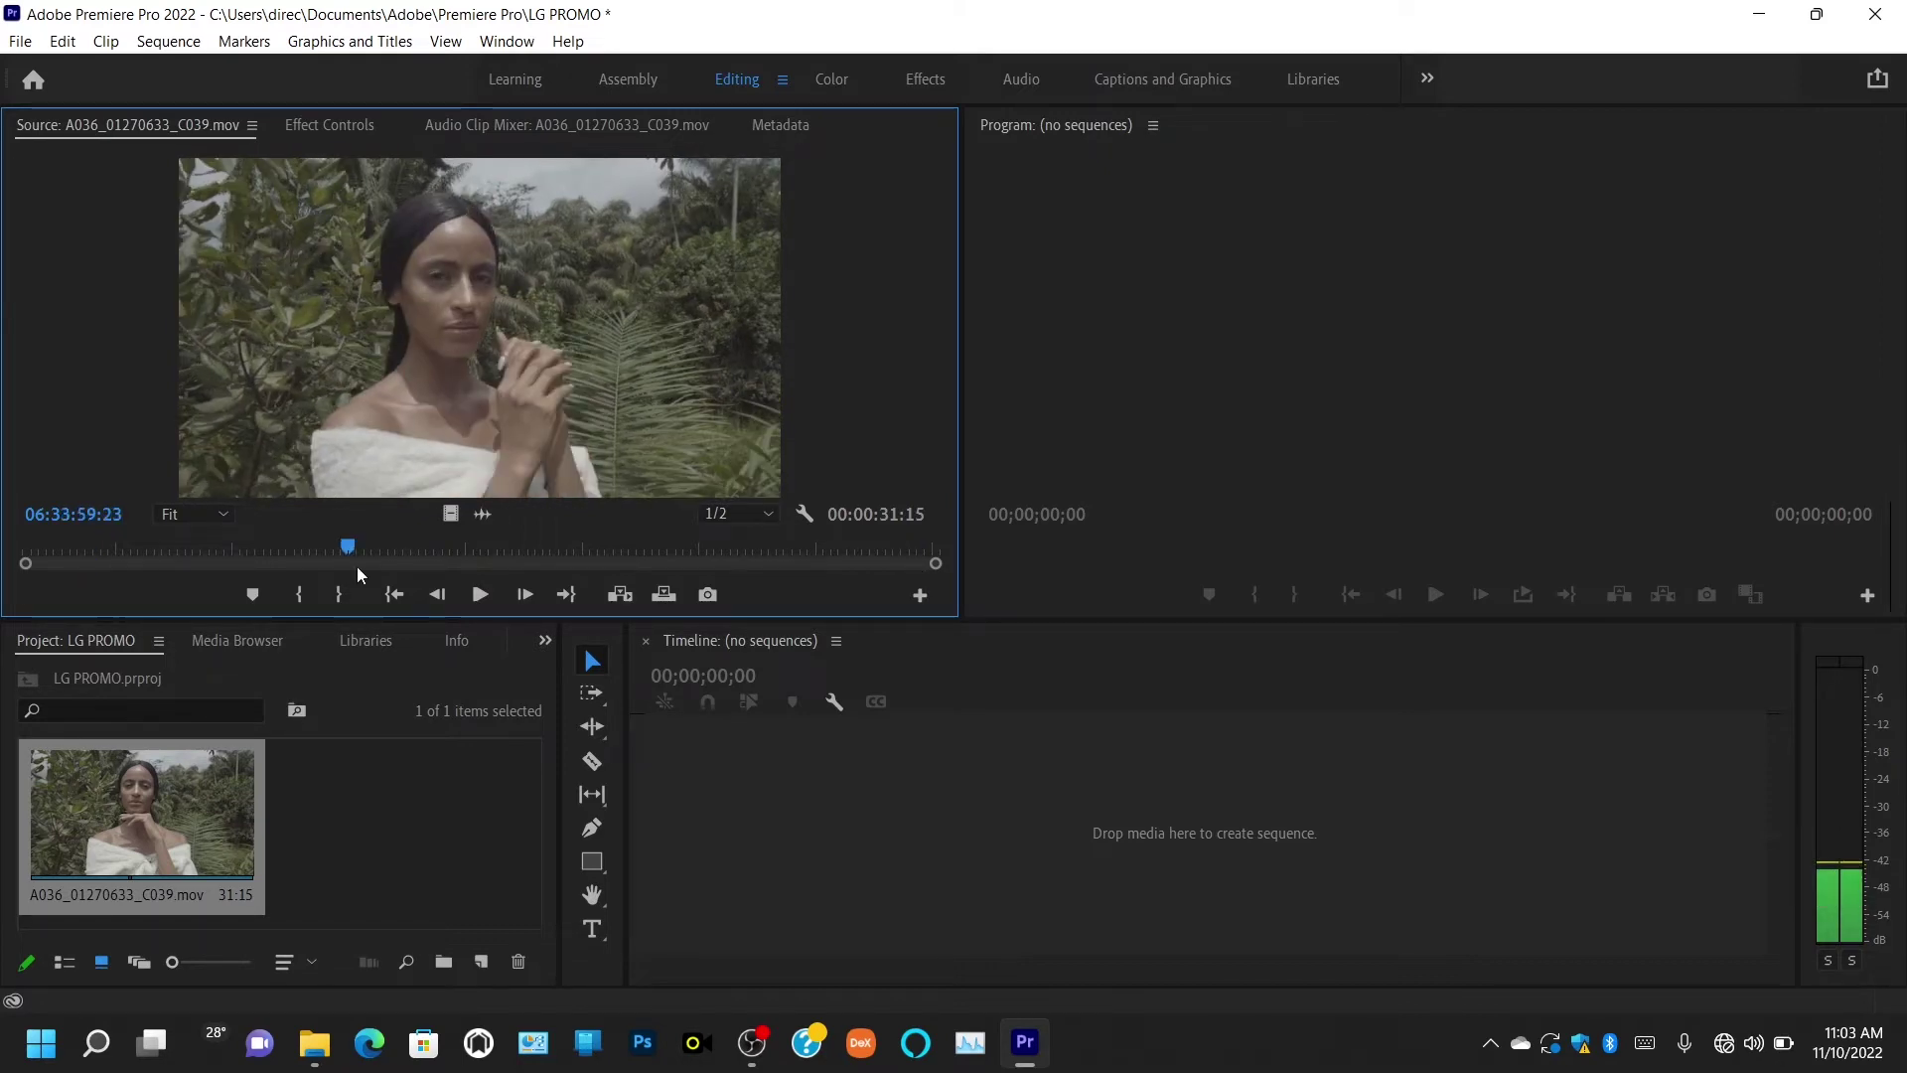
# Show the clip's Effect Controls and scroll down to its Audio settings
pyautogui.click(328, 124)
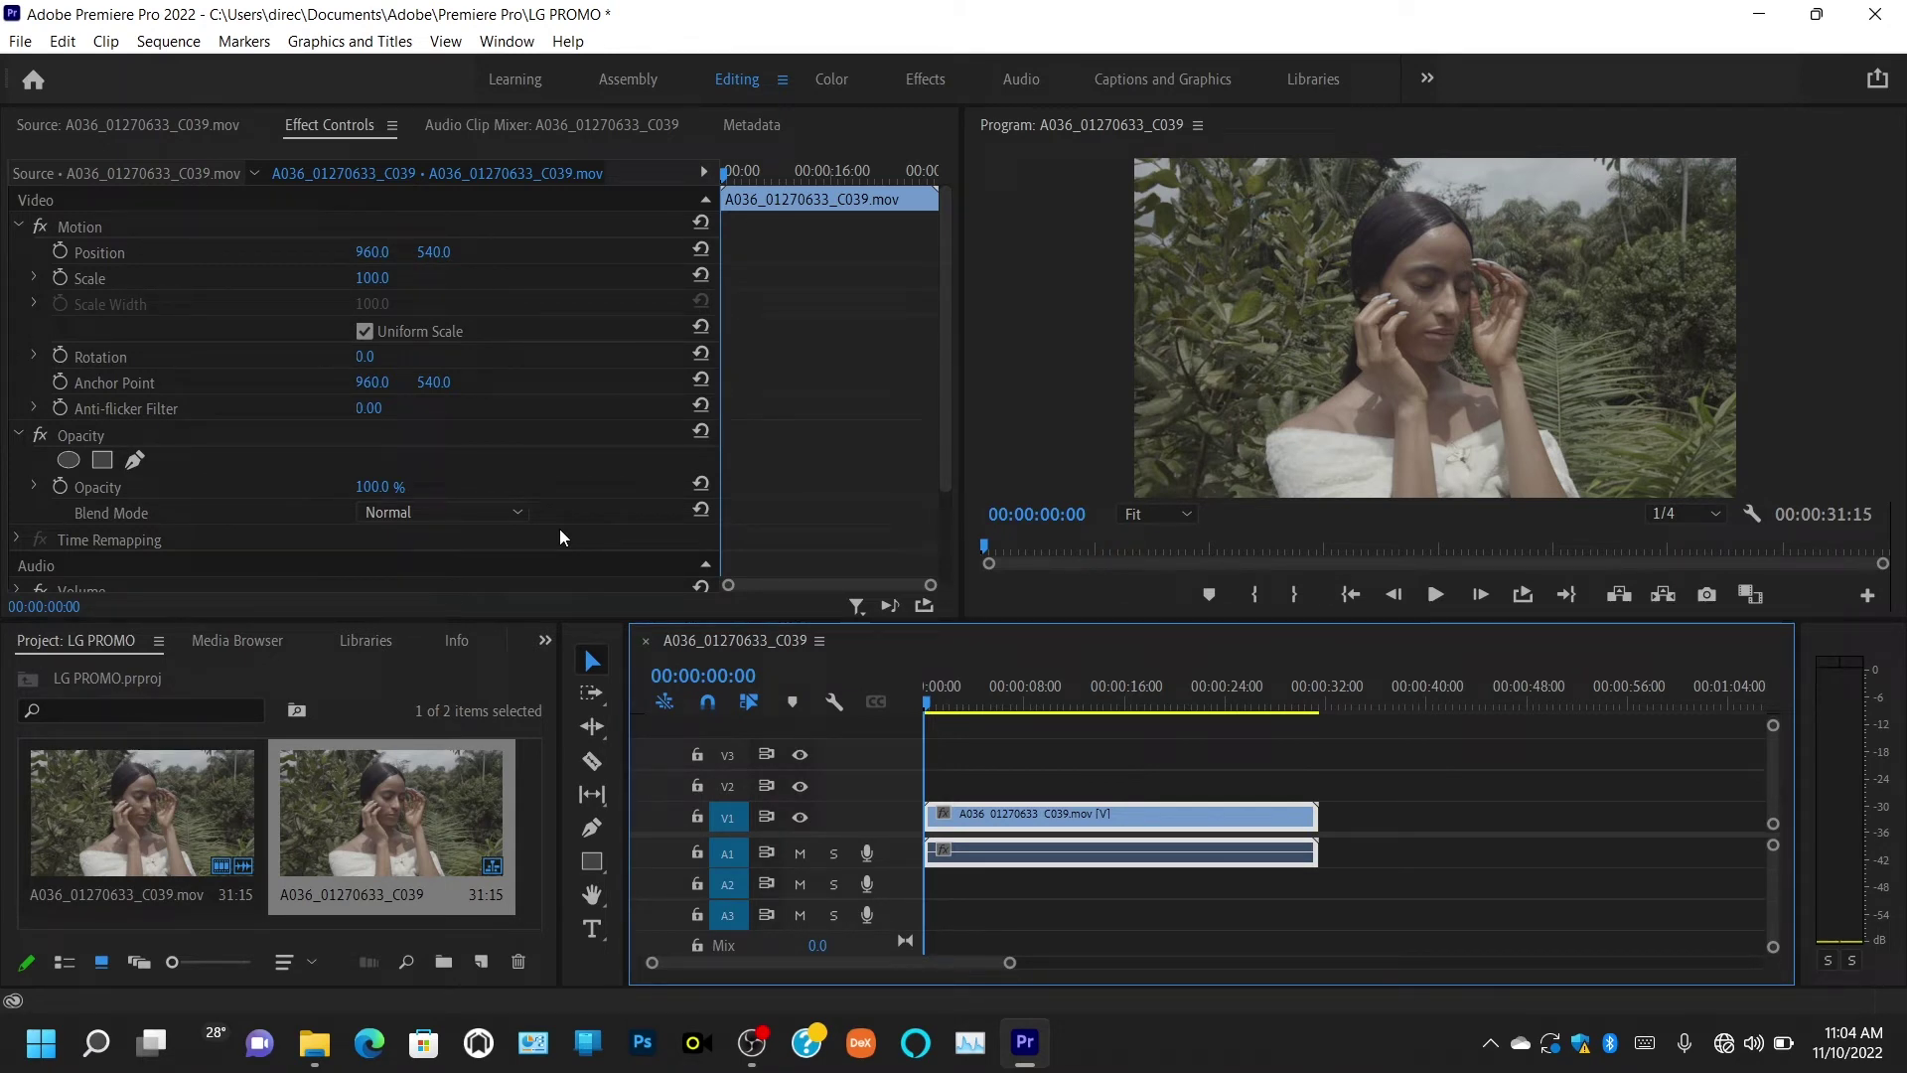
pyautogui.scroll(-3, 486, 459)
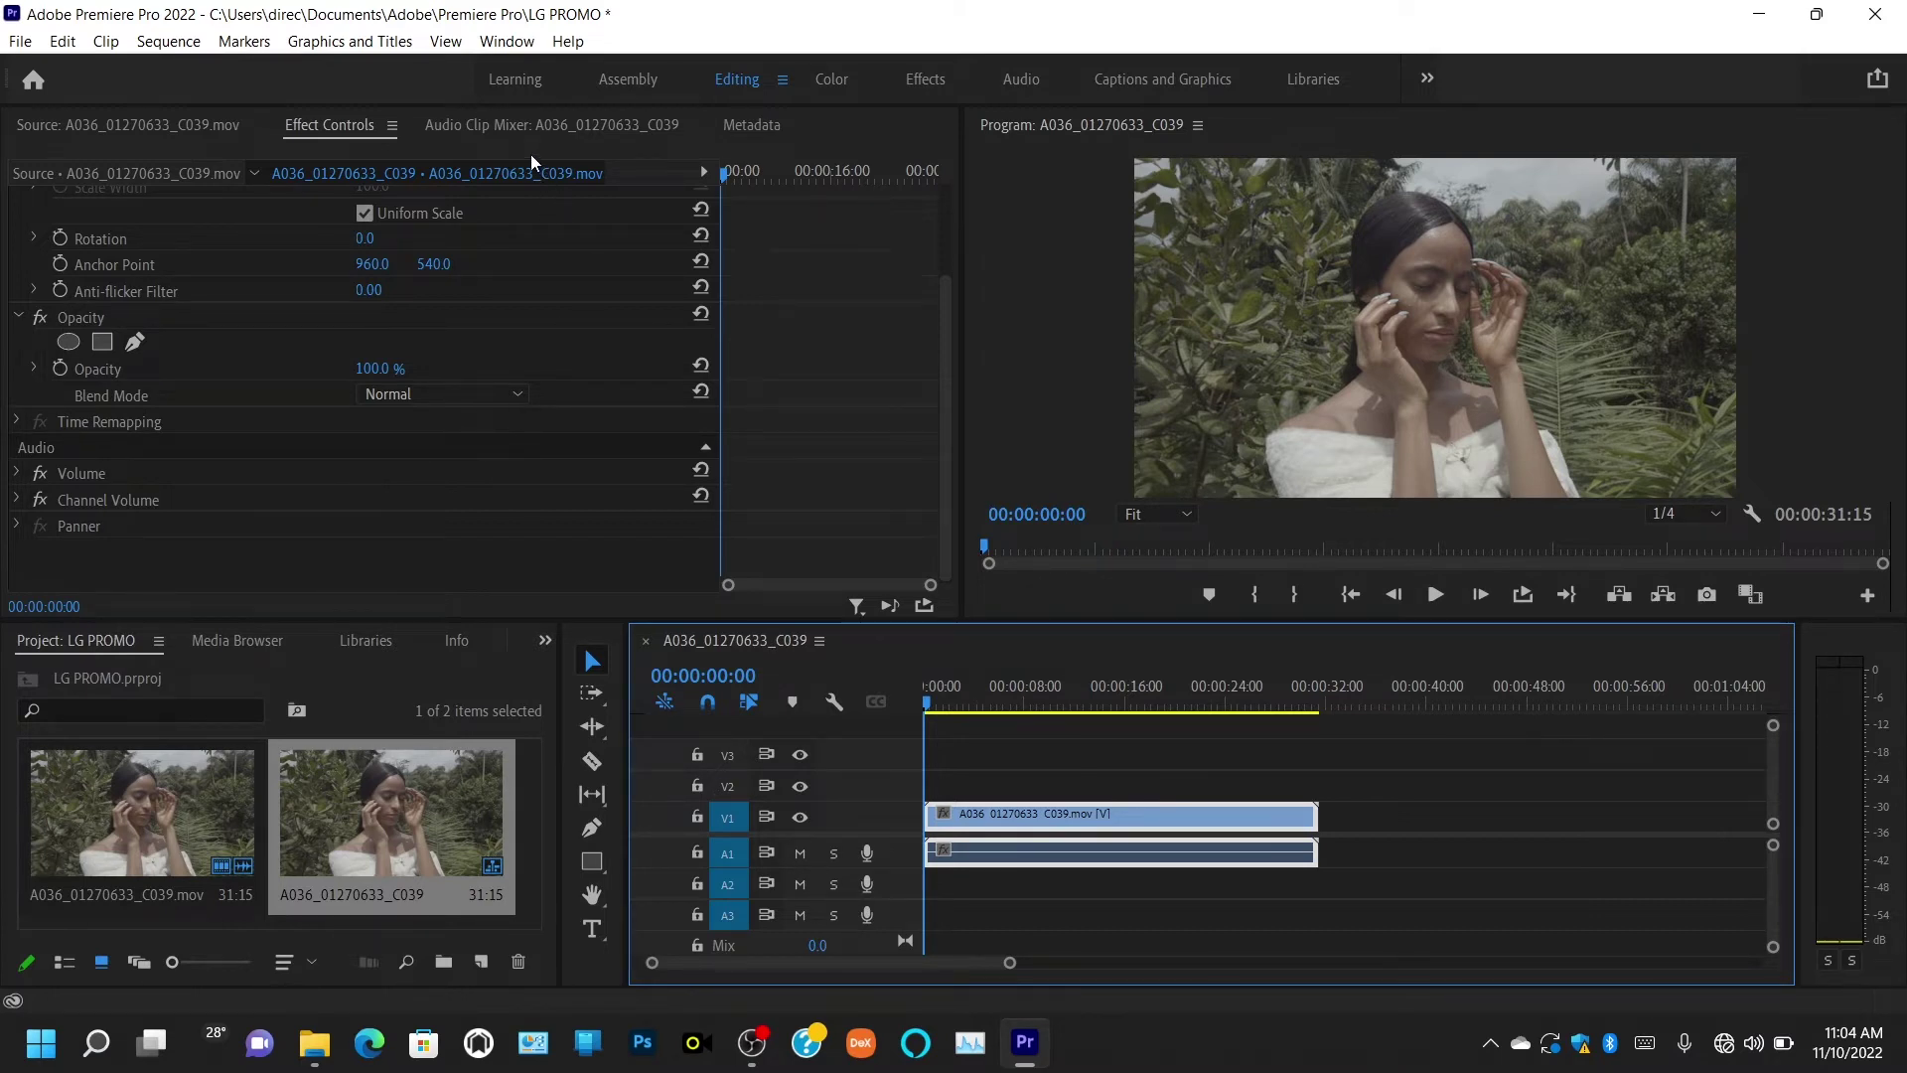
# Show the Audio Clip Mixer, play the sequence from about 00:00:15, then view the clip's Metadata
pyautogui.click(521, 124)
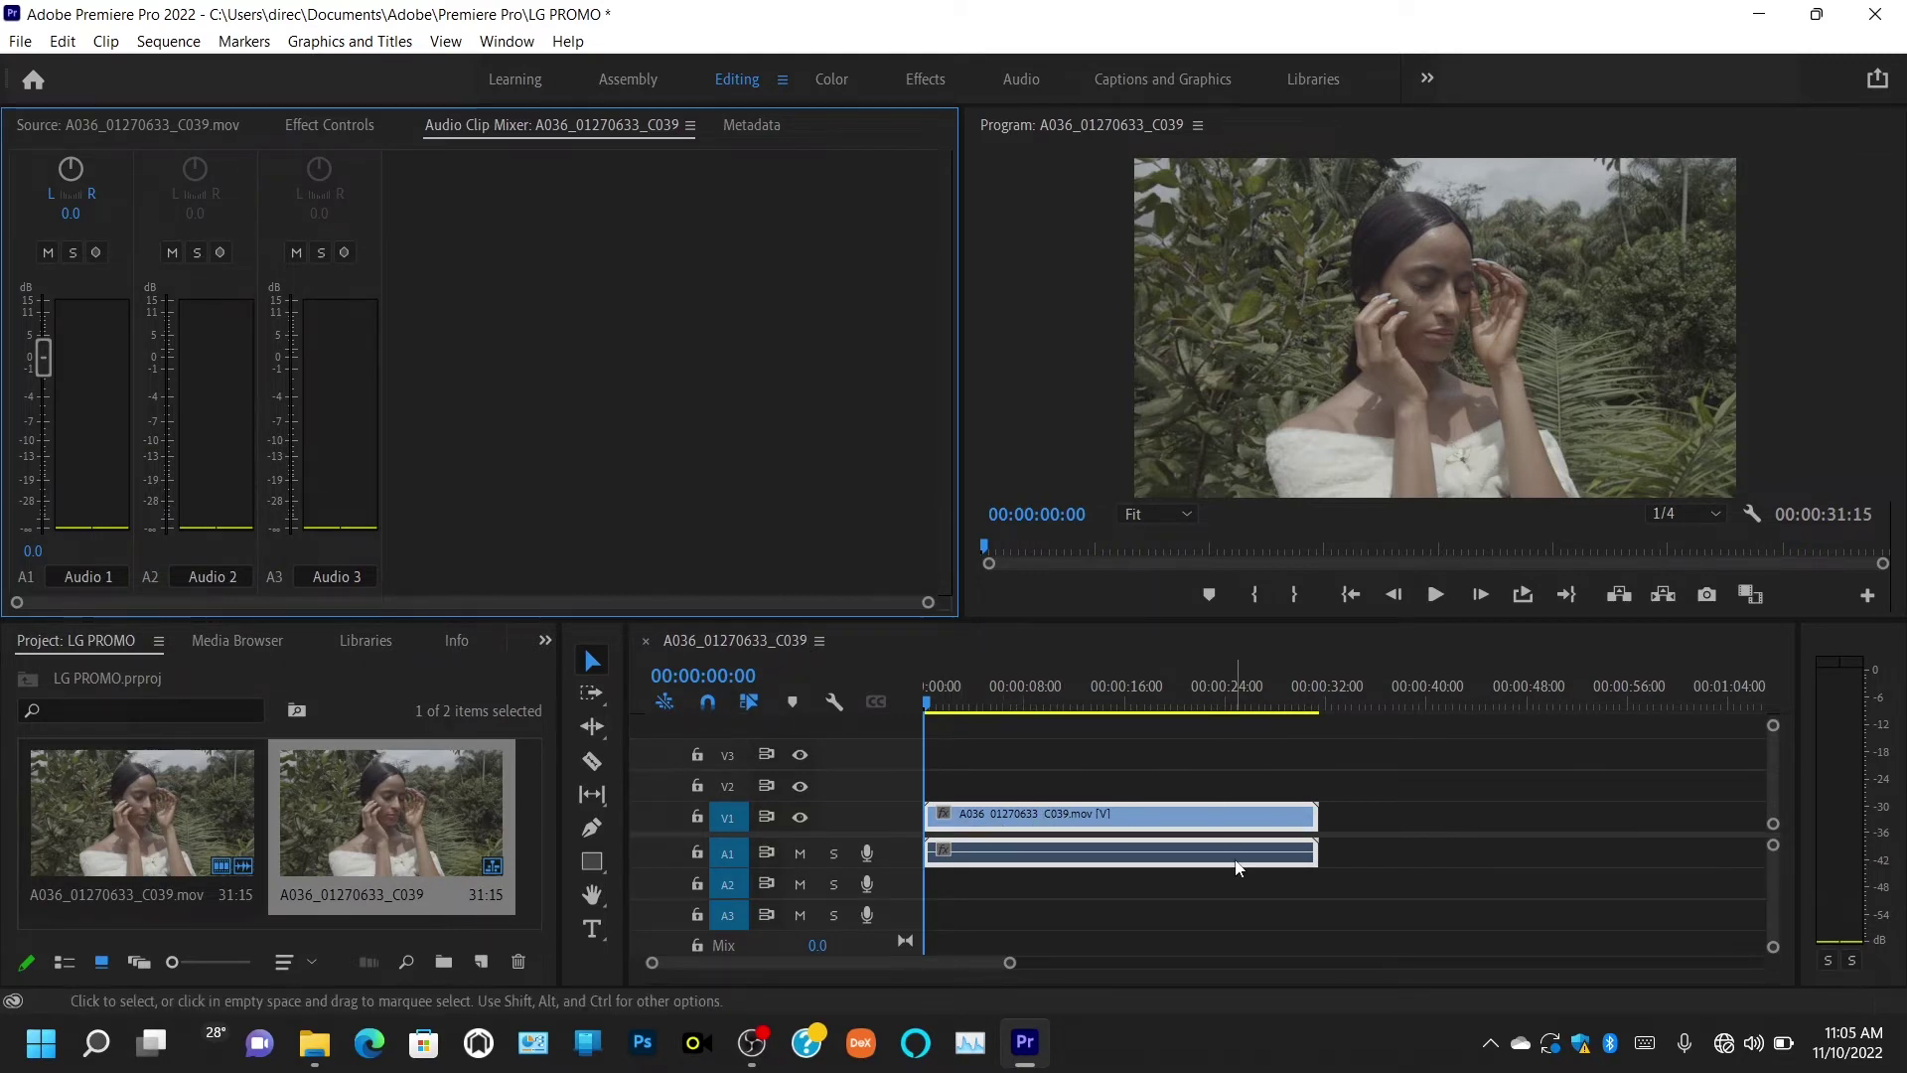
pyautogui.moveTo(1028, 708); pyautogui.dragTo(915, 702)
pyautogui.press('space')
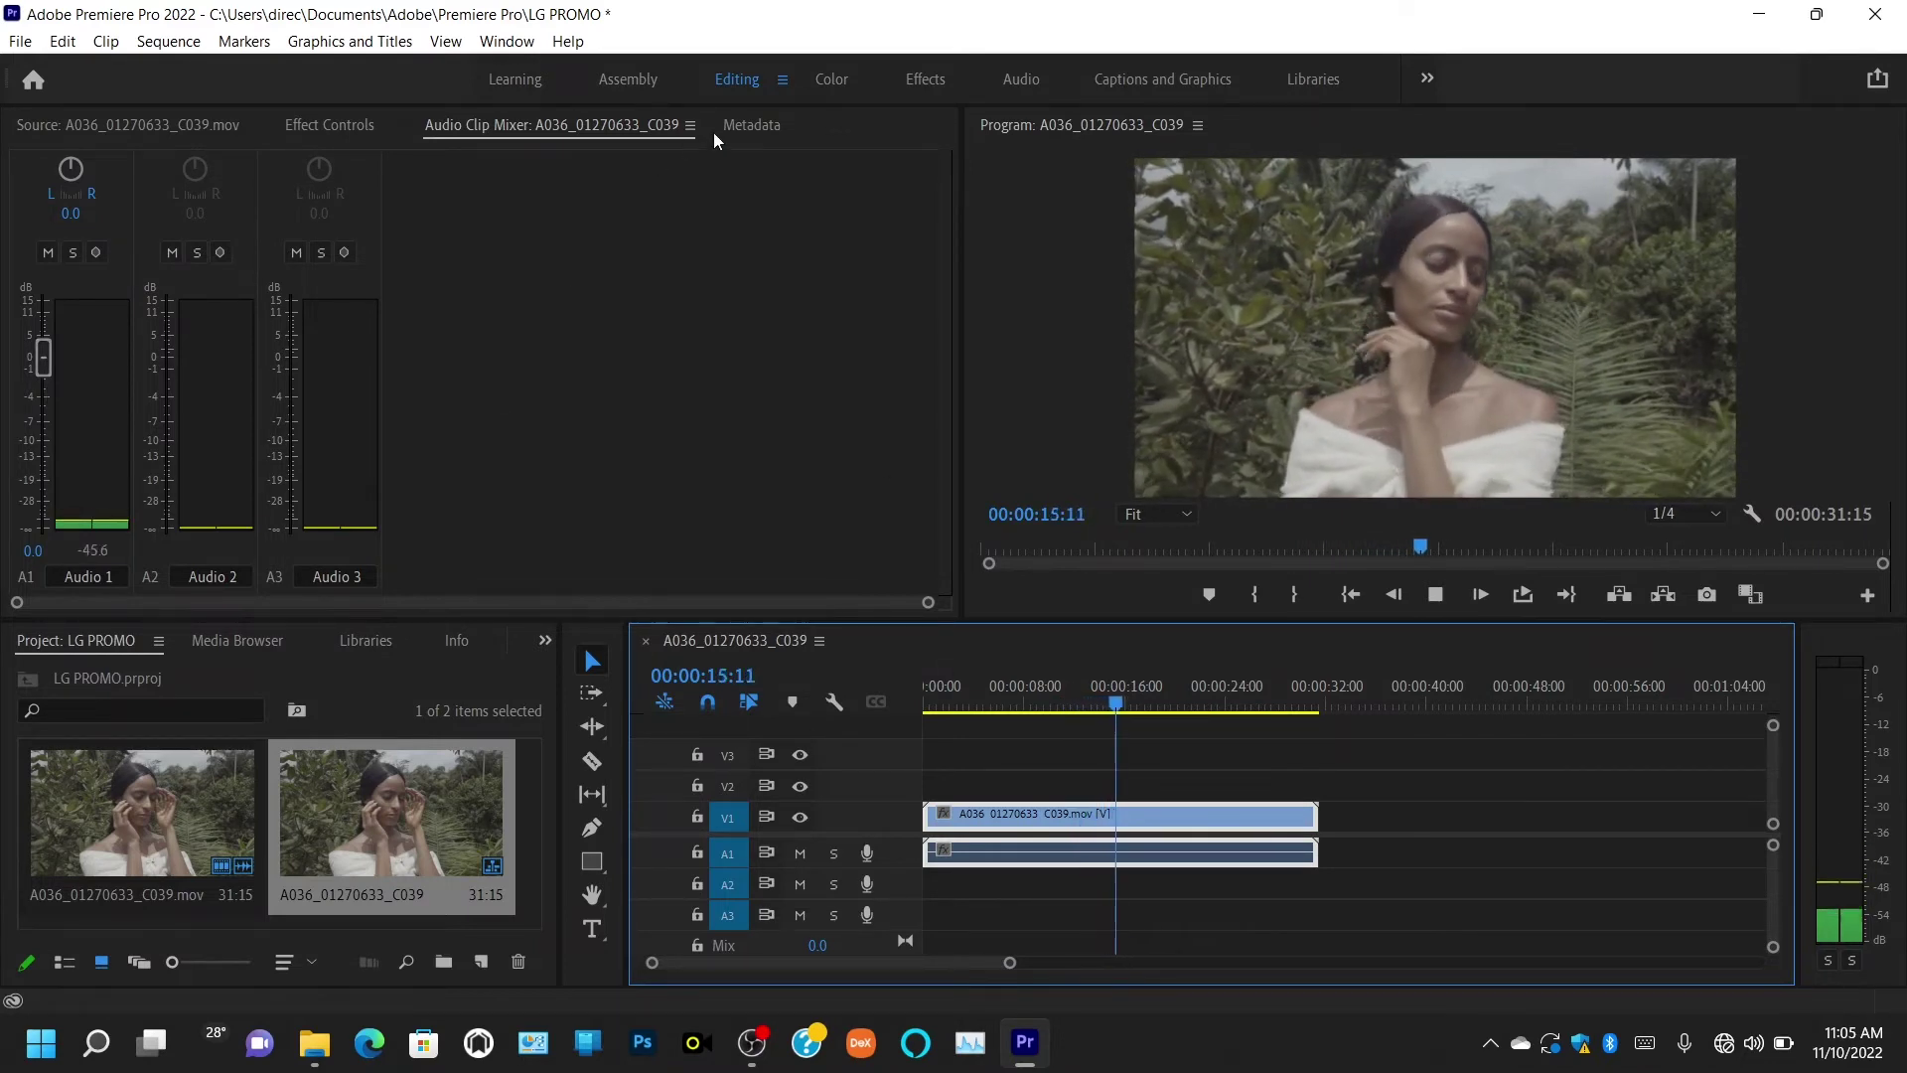
pyautogui.click(740, 126)
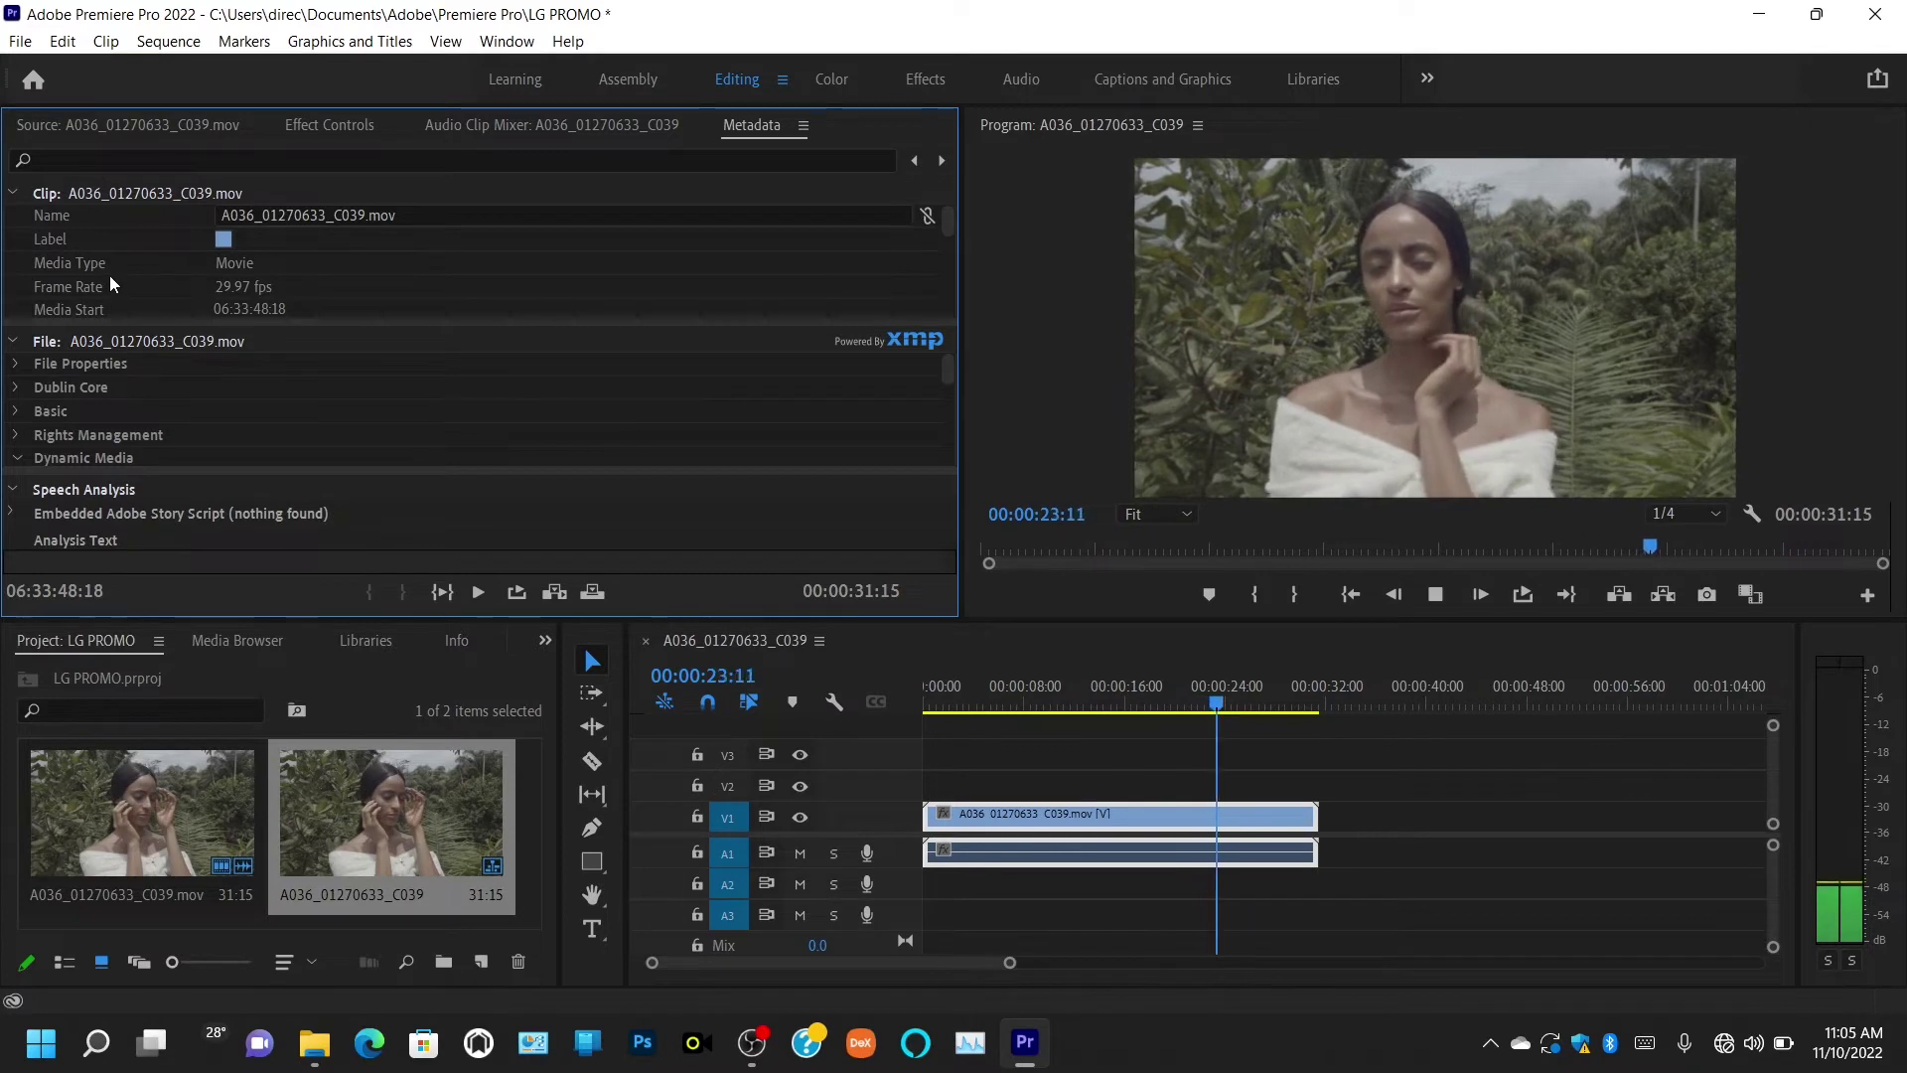
pyautogui.scroll(-5, 149, 437)
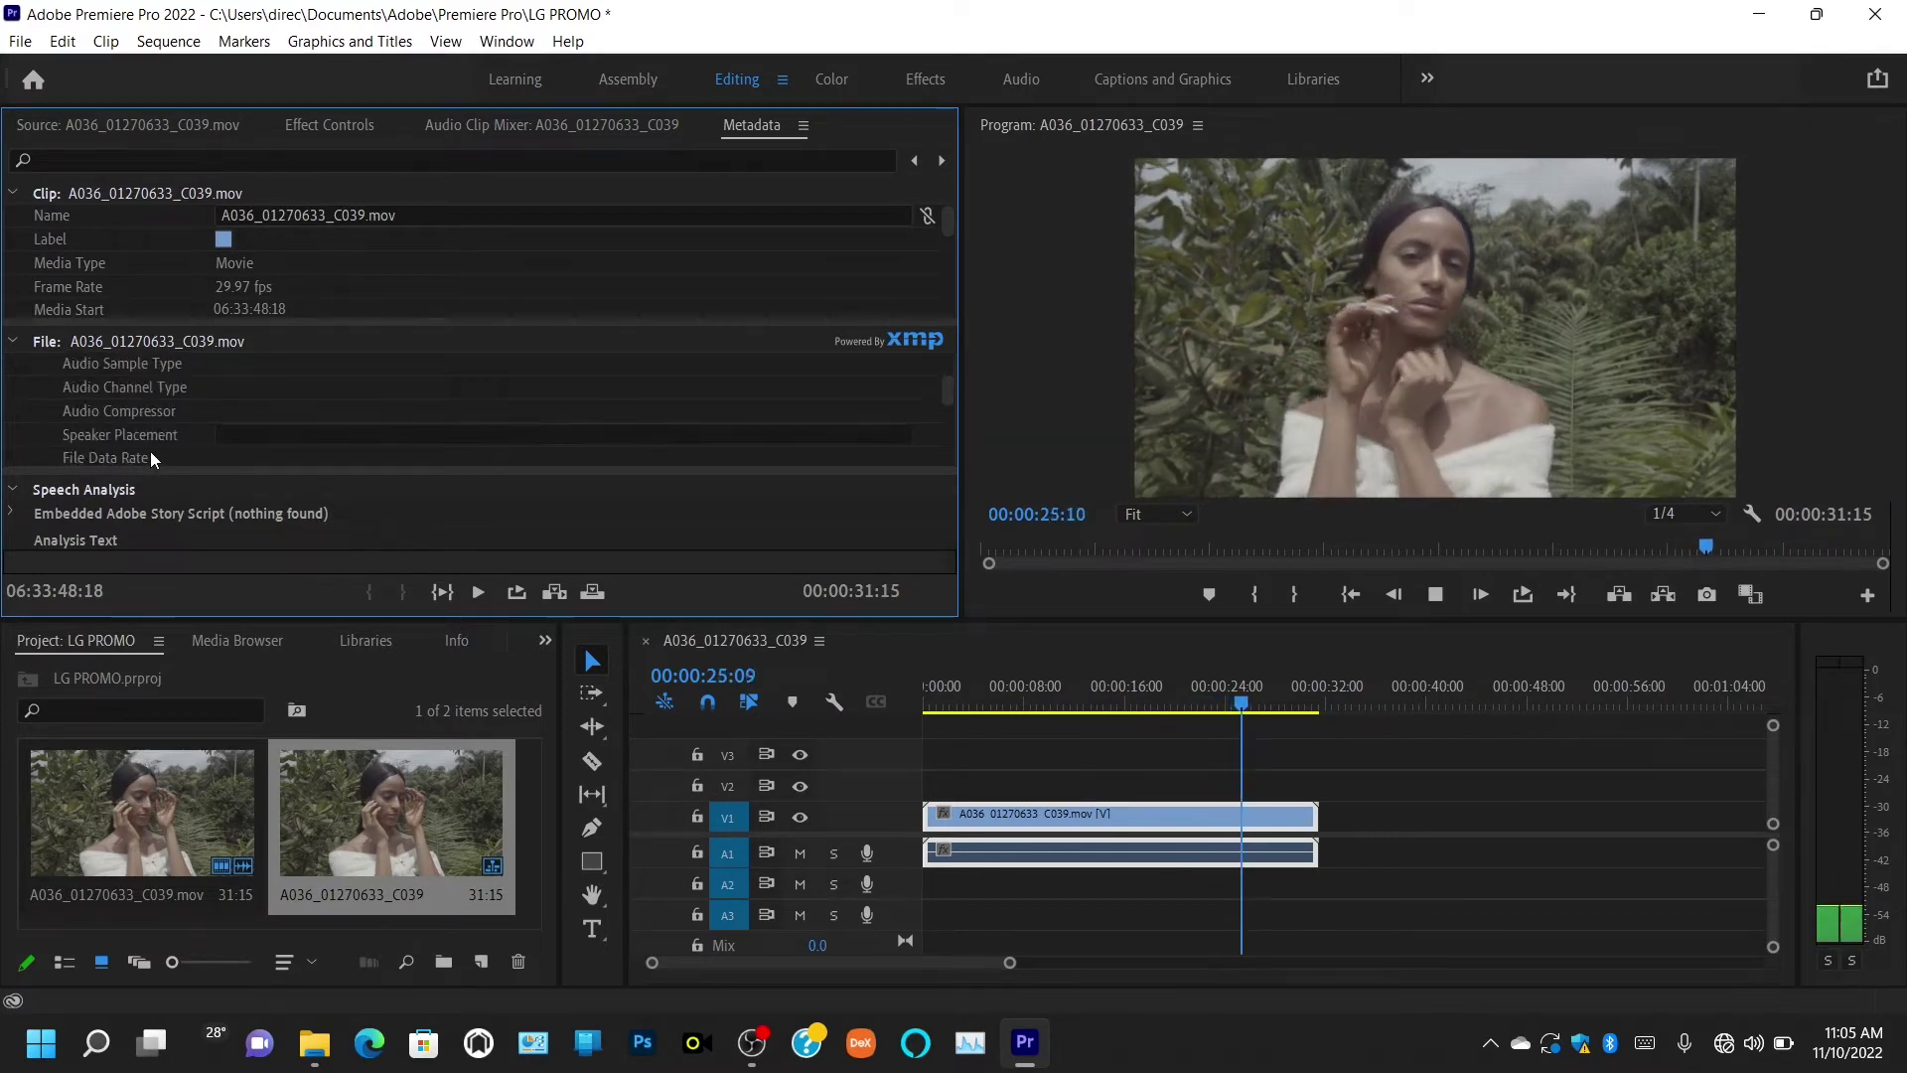
pyautogui.scroll(-3, 152, 458)
pyautogui.scroll(2, 151, 458)
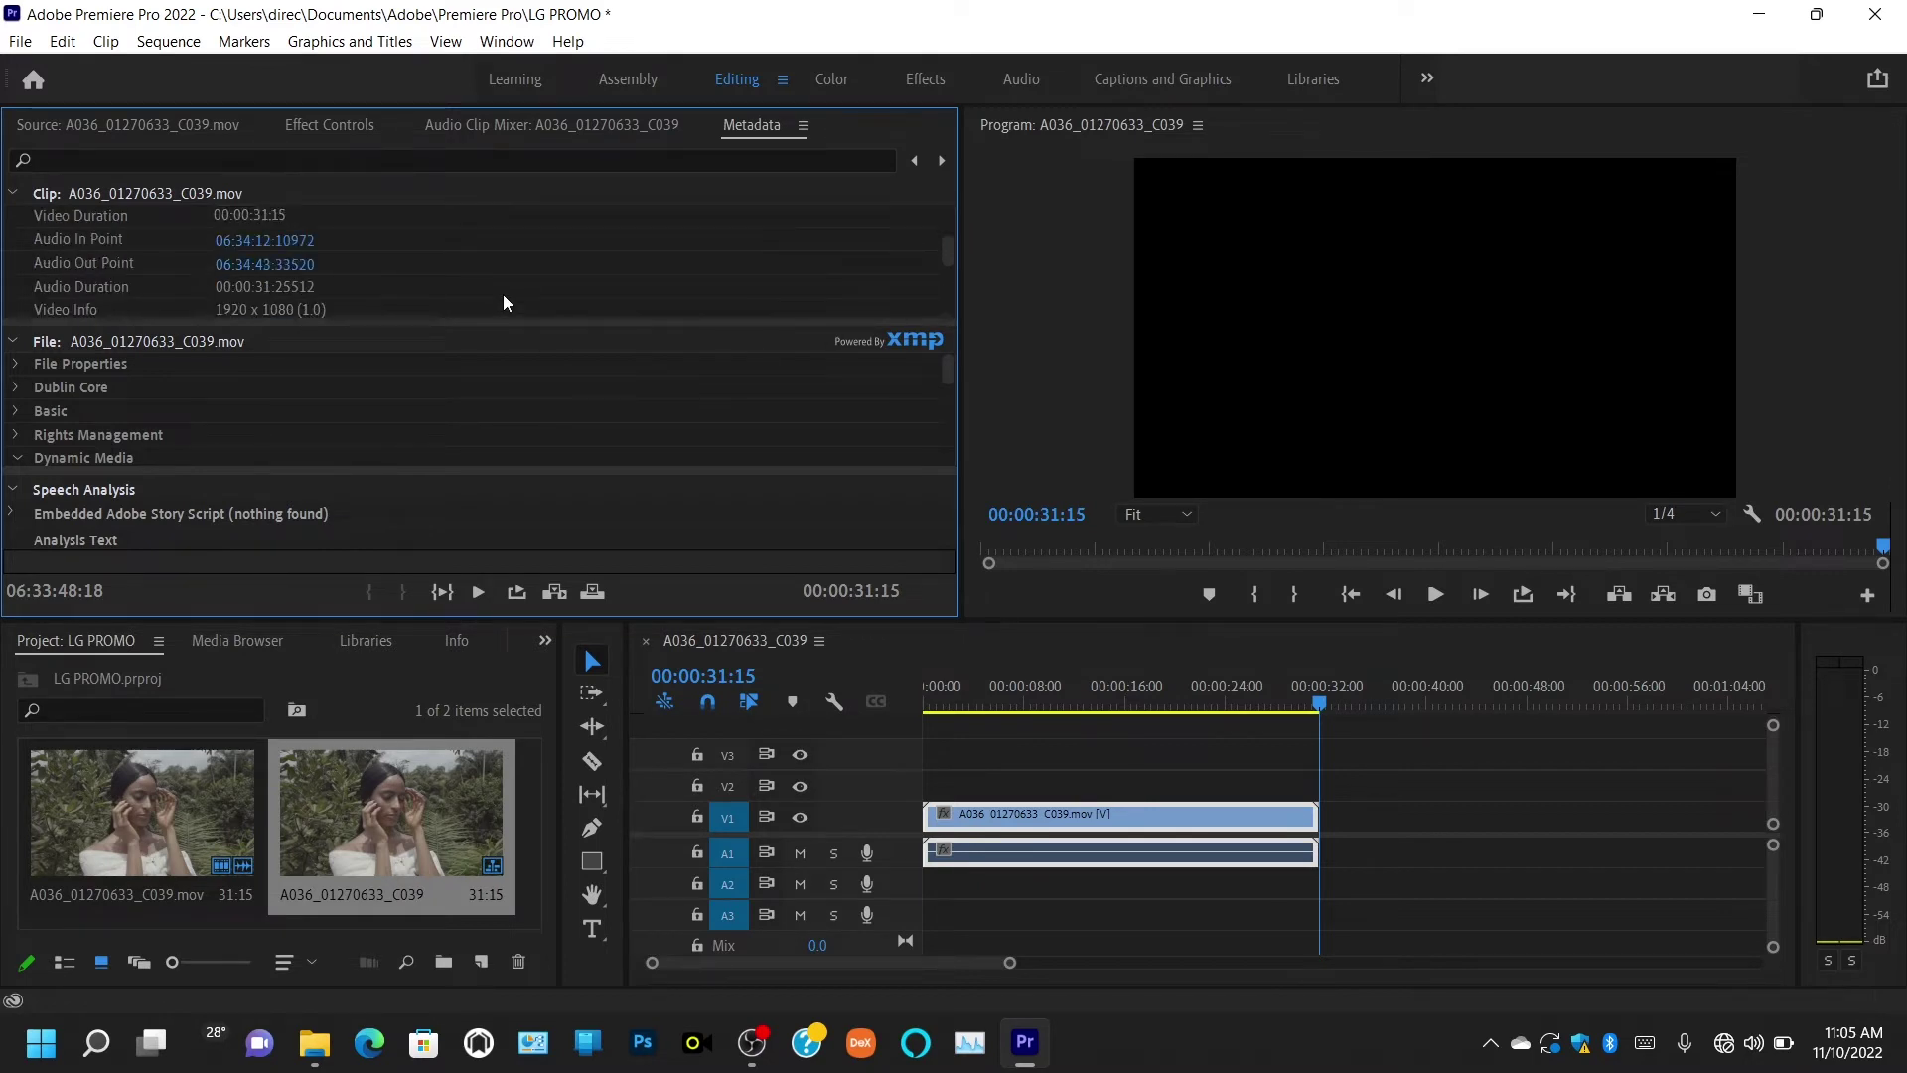
pyautogui.scroll(-3, 503, 303)
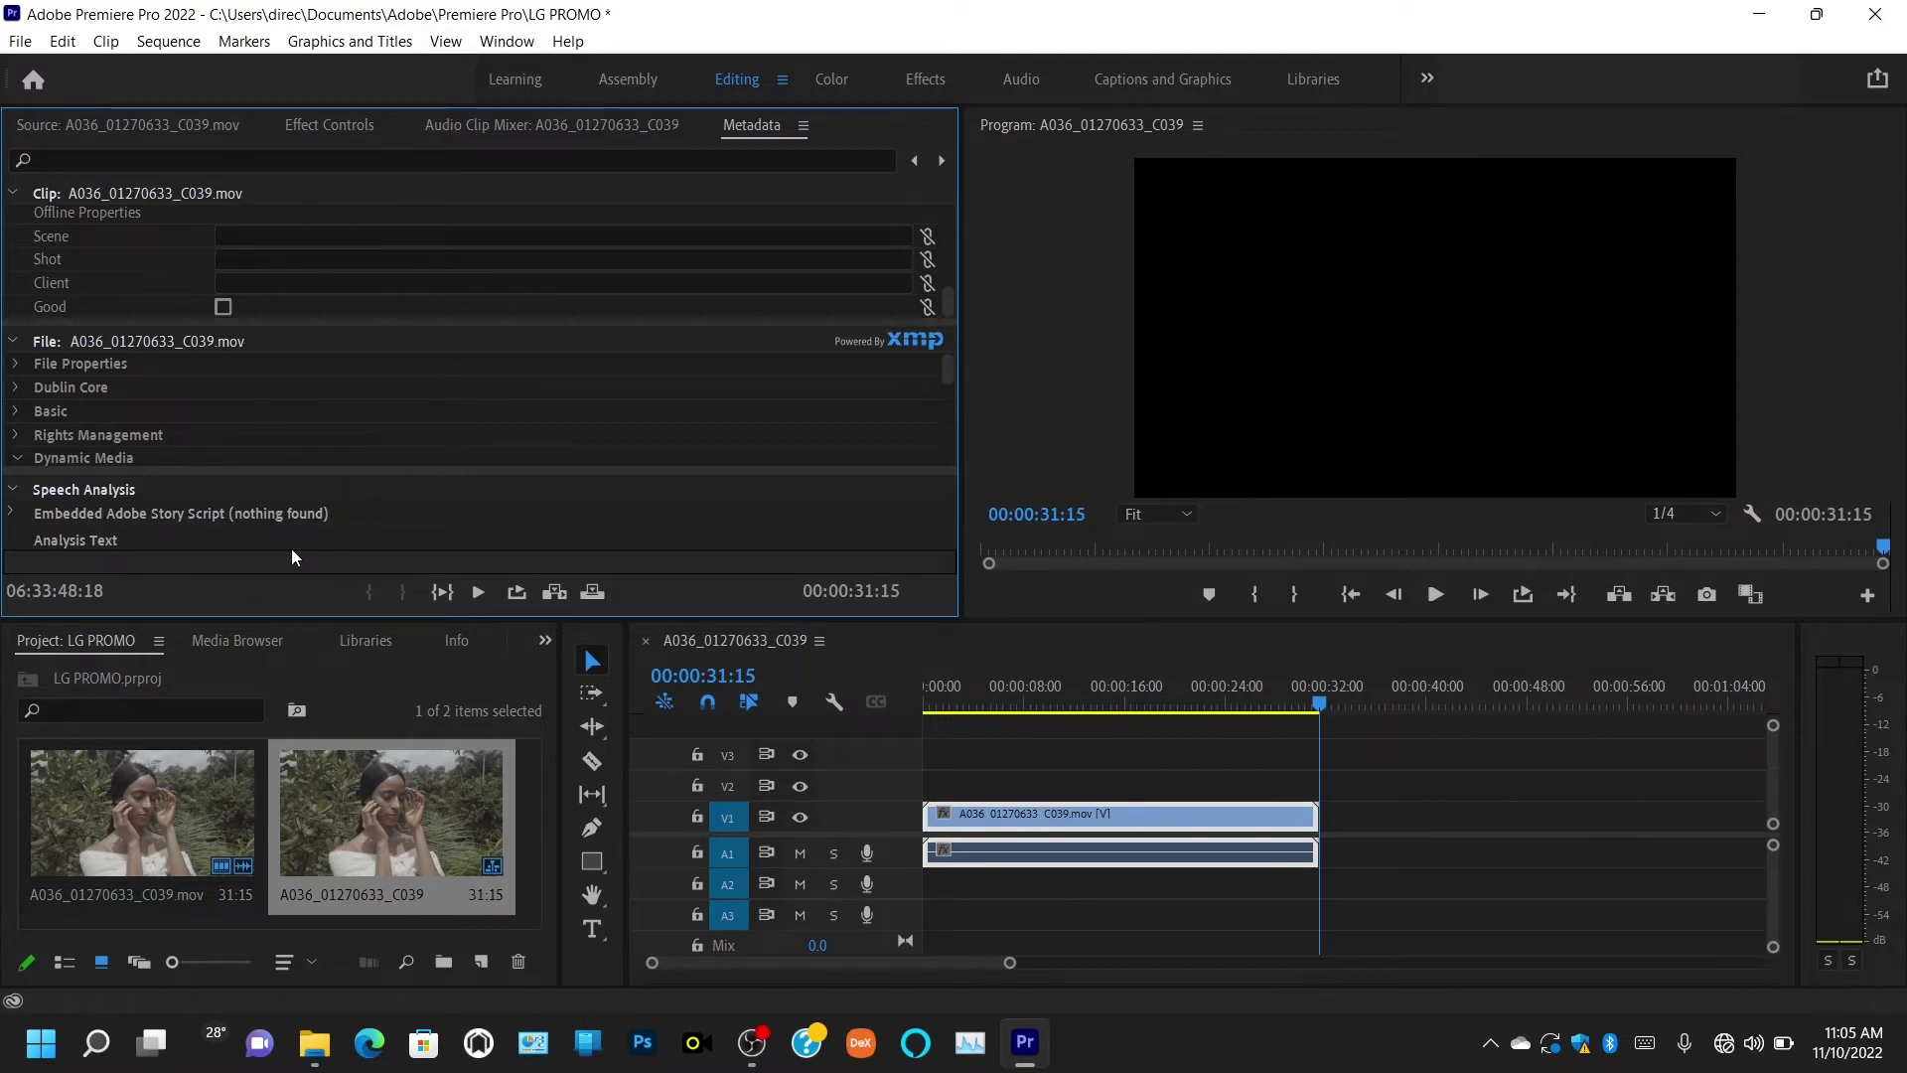
pyautogui.click(1129, 262)
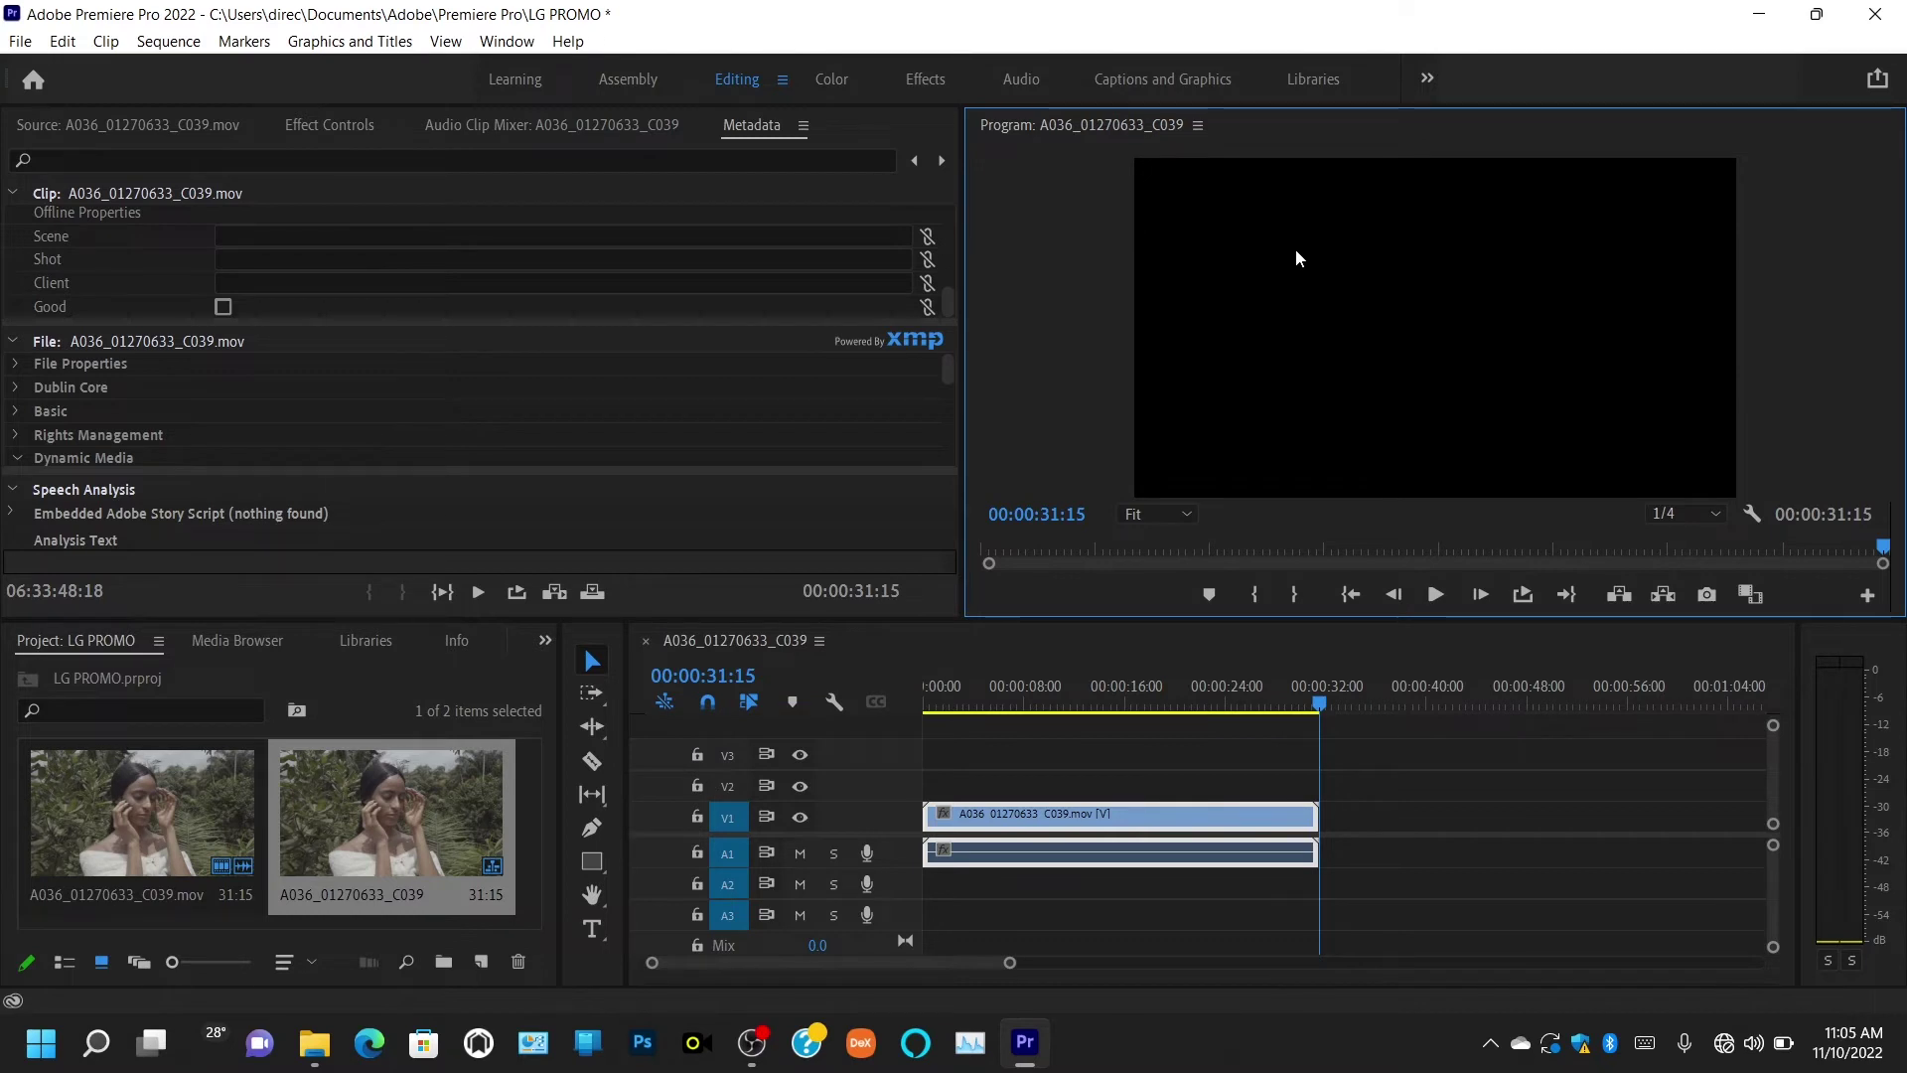
# Move the sequence playhead between about 00:00:03:05 and 00:00:20:07
pyautogui.click(1108, 707)
pyautogui.click(963, 705)
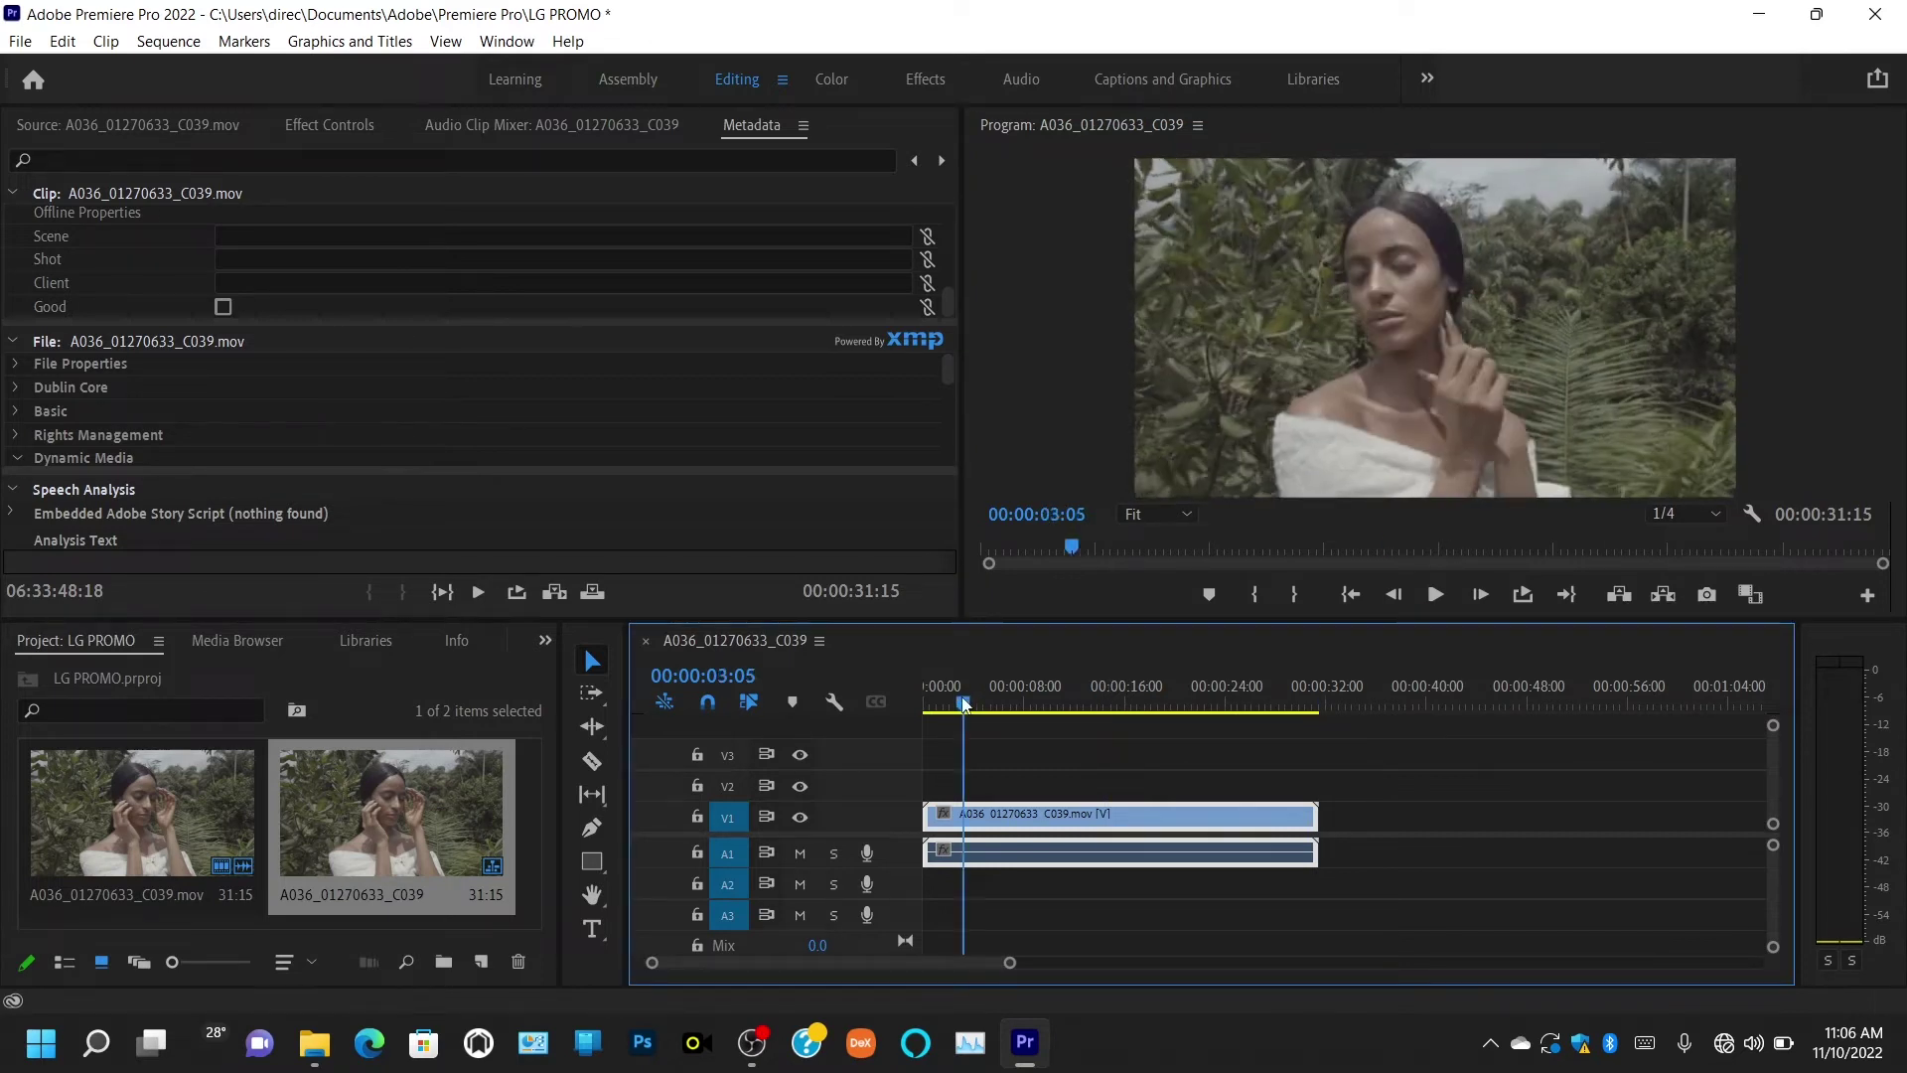
pyautogui.moveTo(939, 706); pyautogui.dragTo(1001, 715)
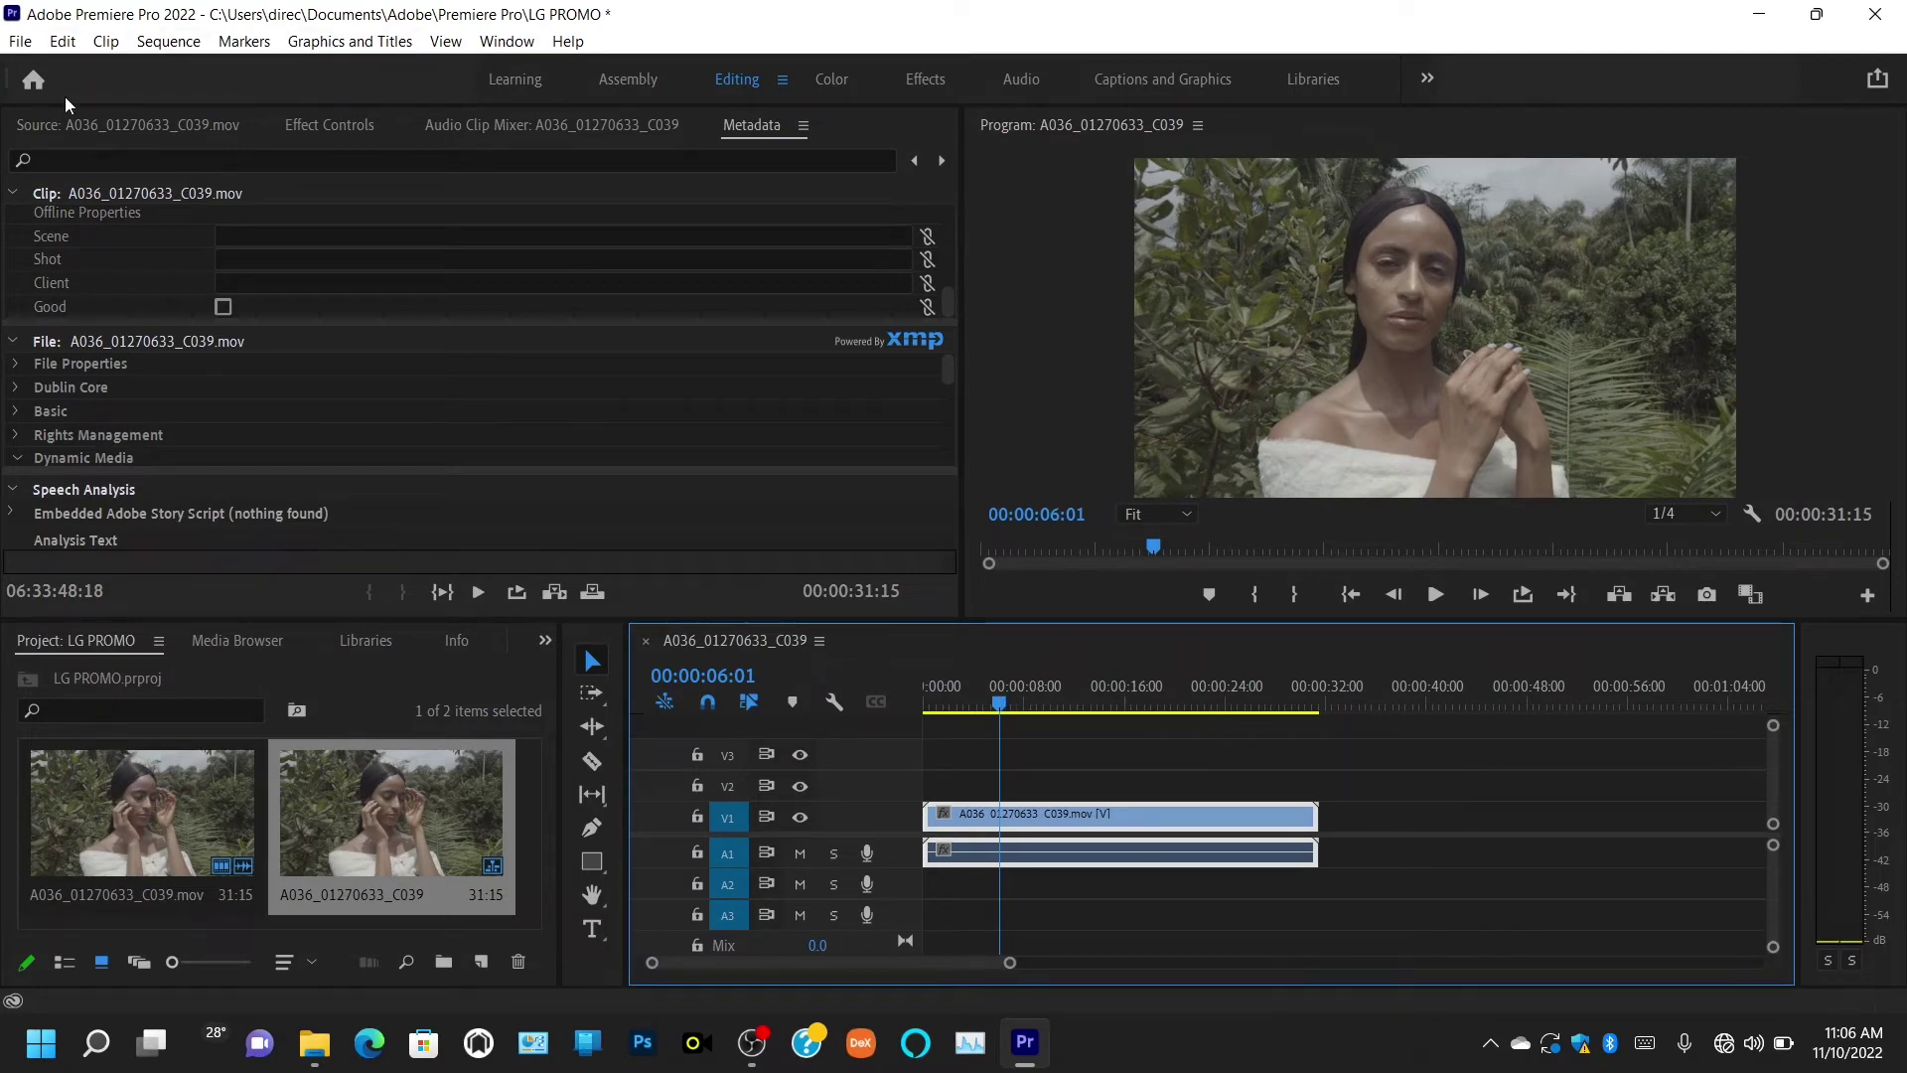
# Bring the clip back into the Source monitor, scrub the sequence, and delete the sequence
pyautogui.click(78, 130)
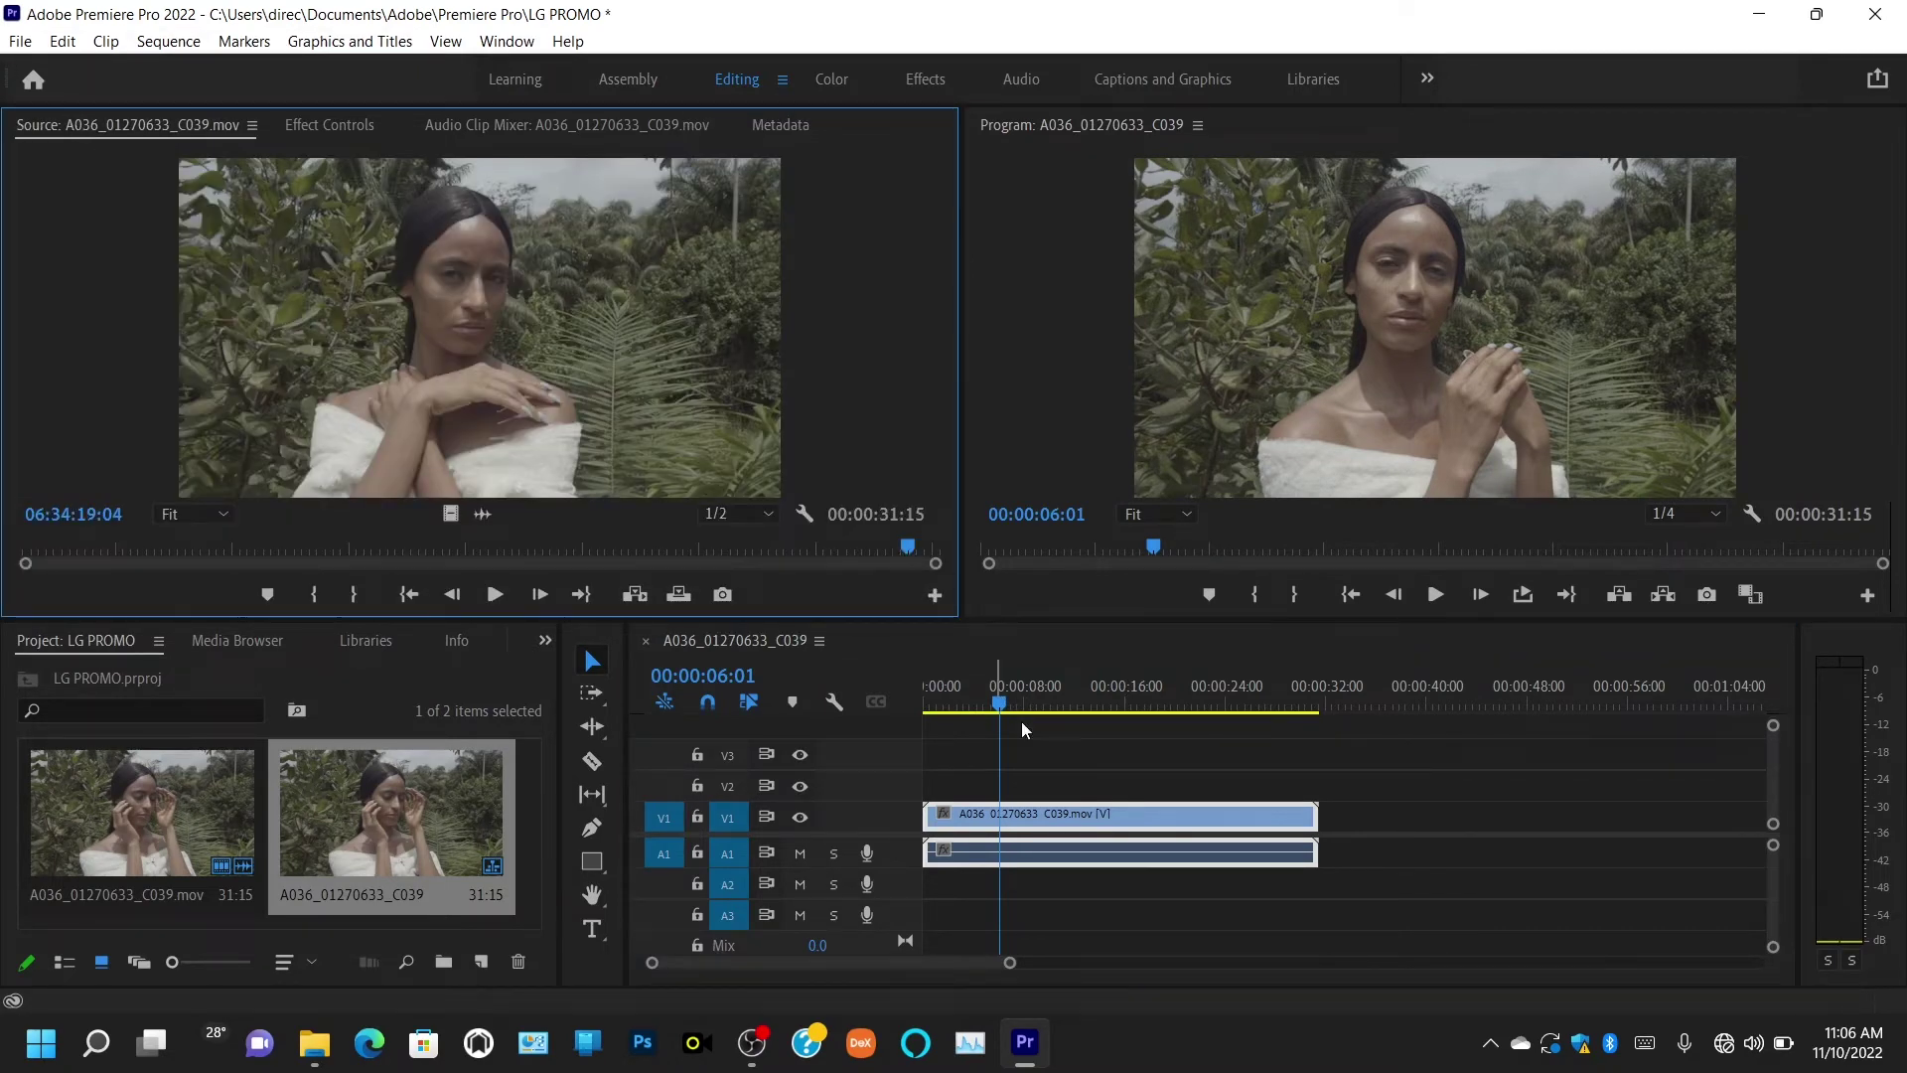
pyautogui.moveTo(1001, 707); pyautogui.dragTo(1097, 725)
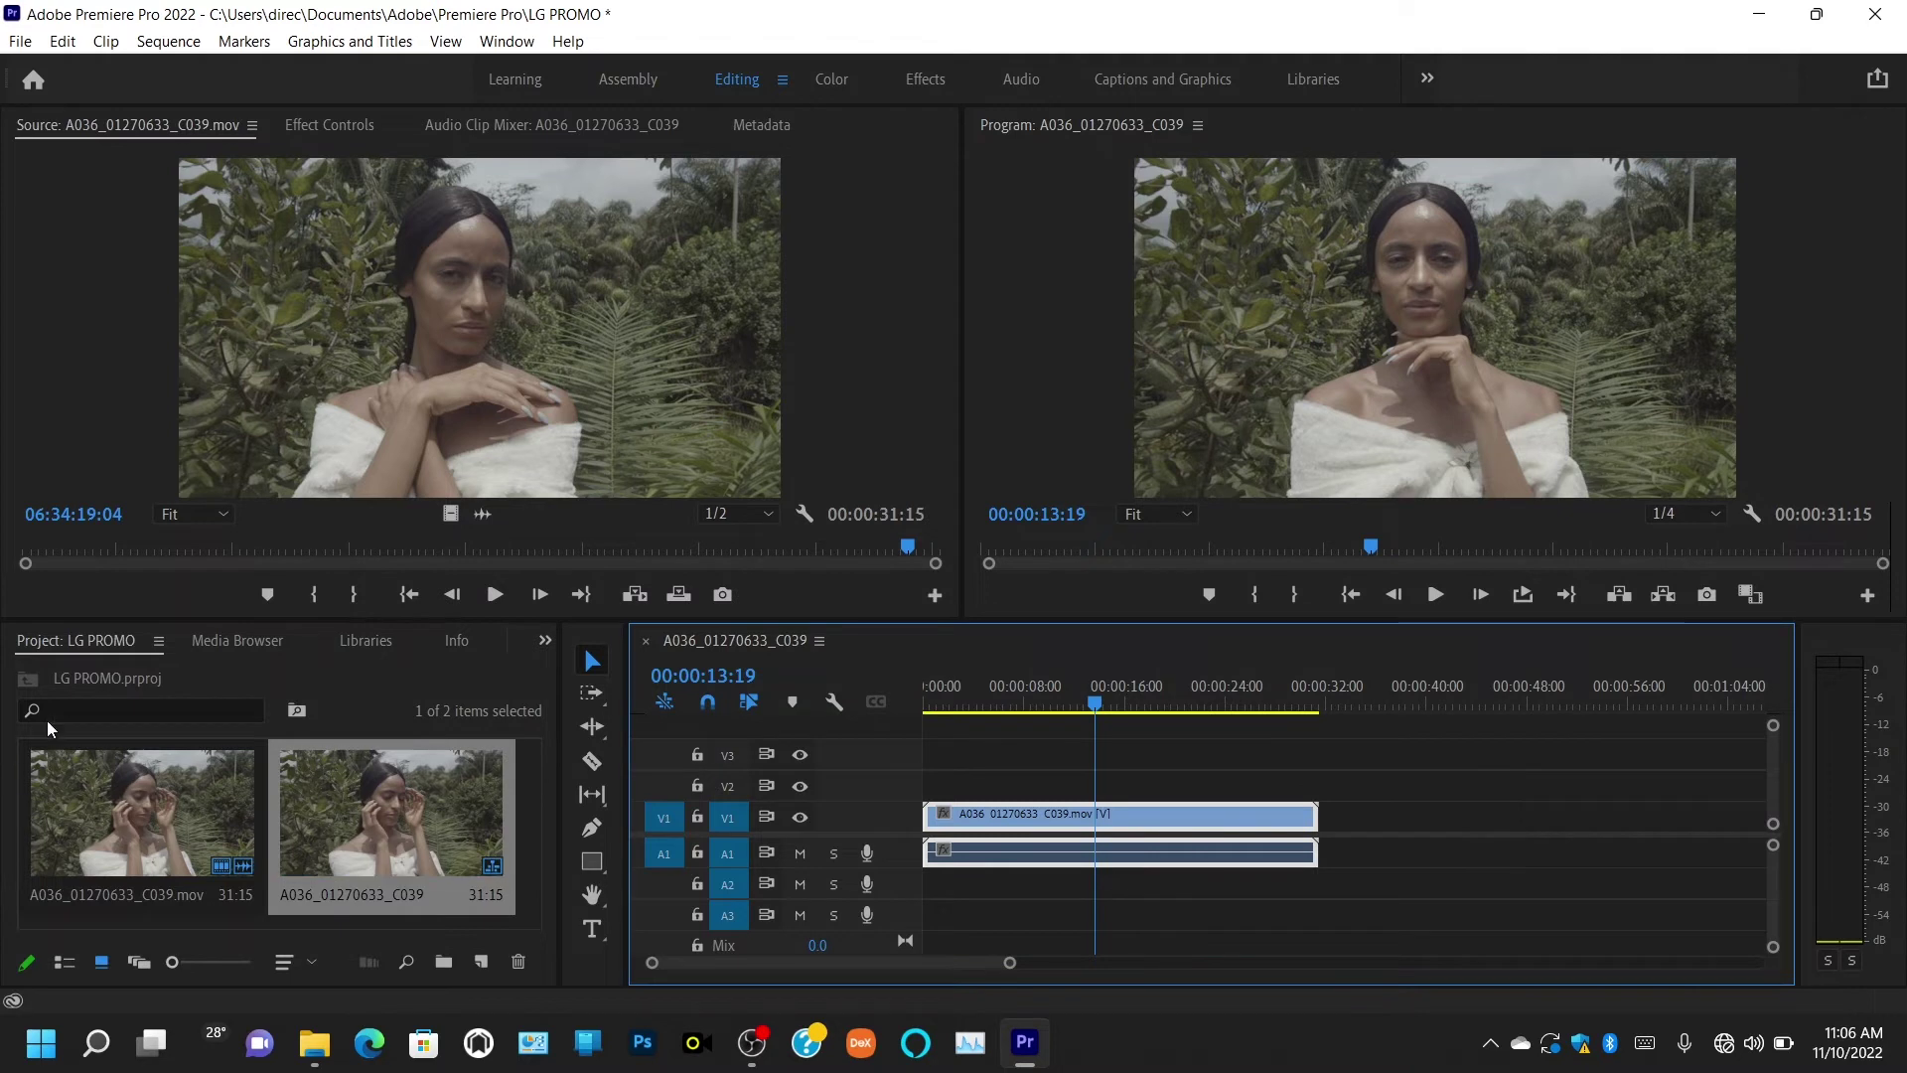
pyautogui.click(304, 687)
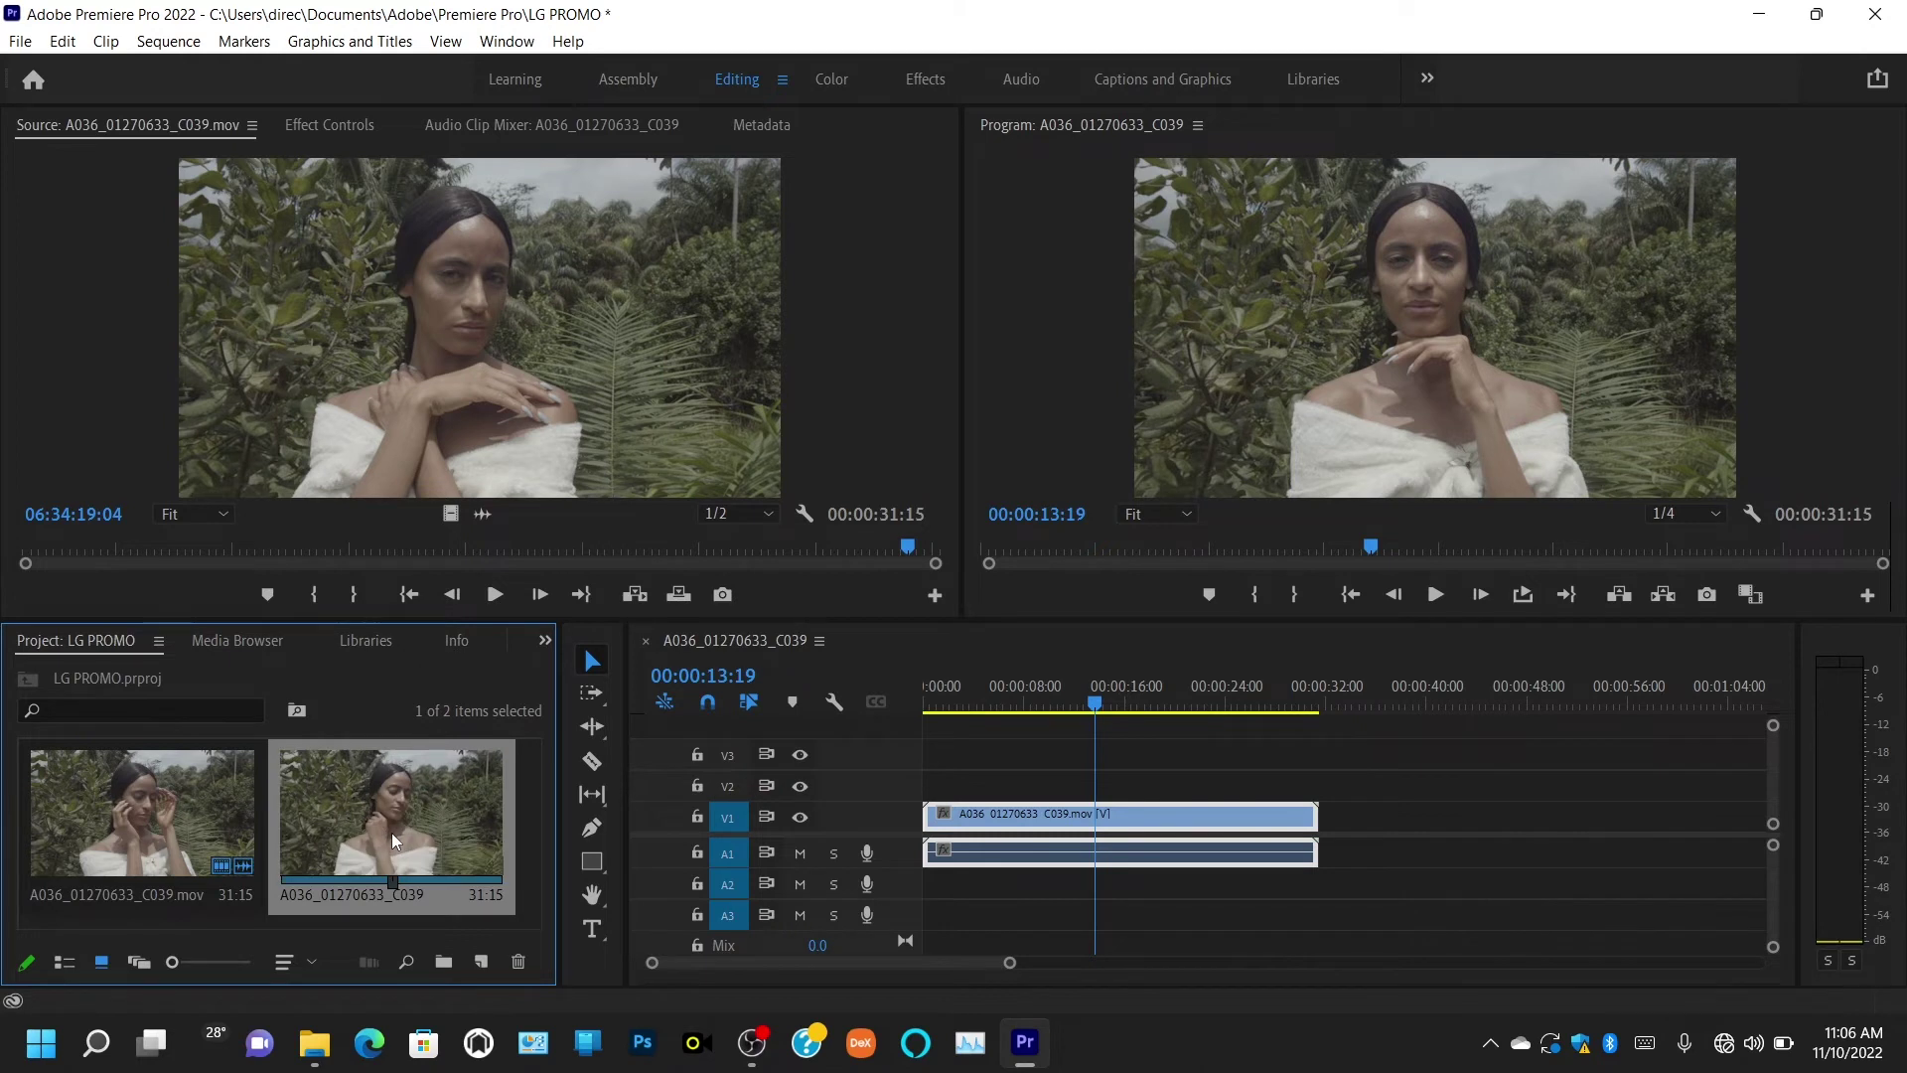
pyautogui.press('Delete')
# Delete the clip from the project, then re-import A036_01270633_C039 into the empty bin
pyautogui.click(147, 830)
pyautogui.press('Delete')
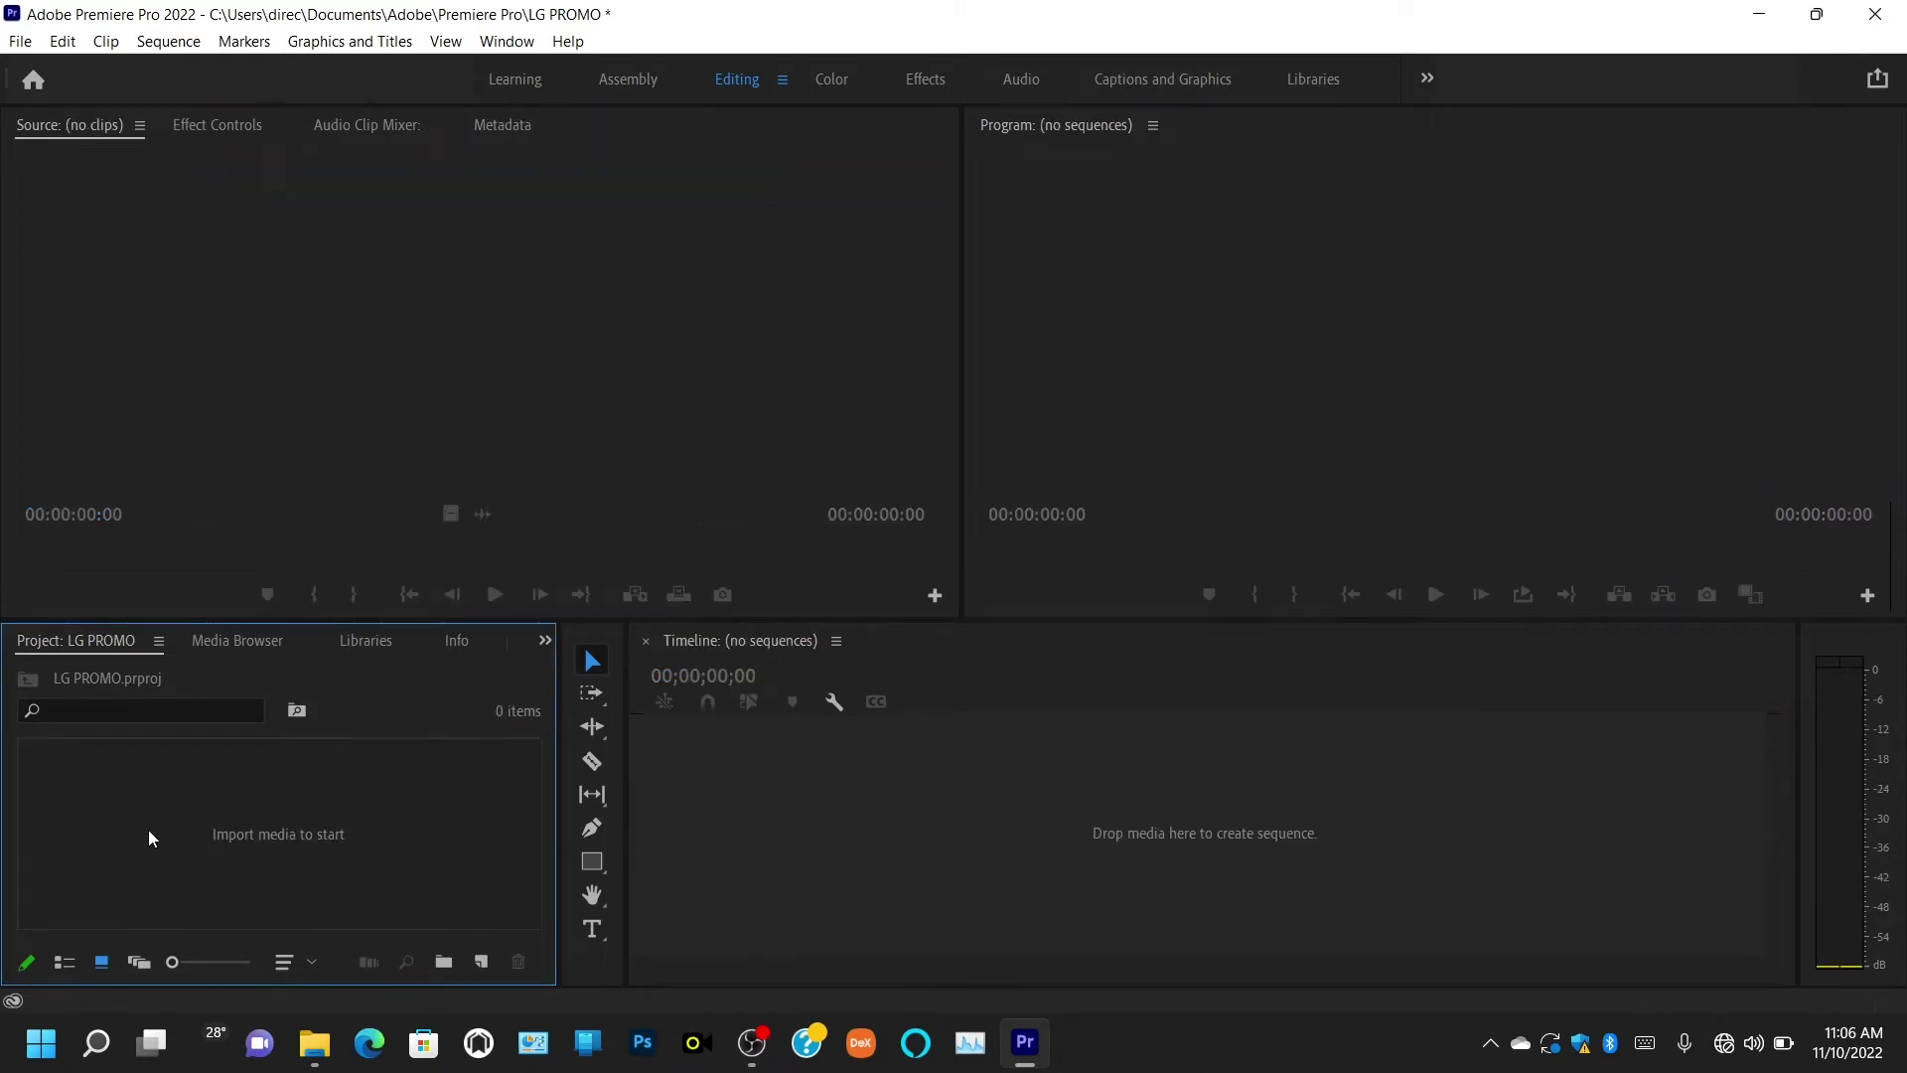
pyautogui.doubleClick(226, 846)
pyautogui.click(272, 312)
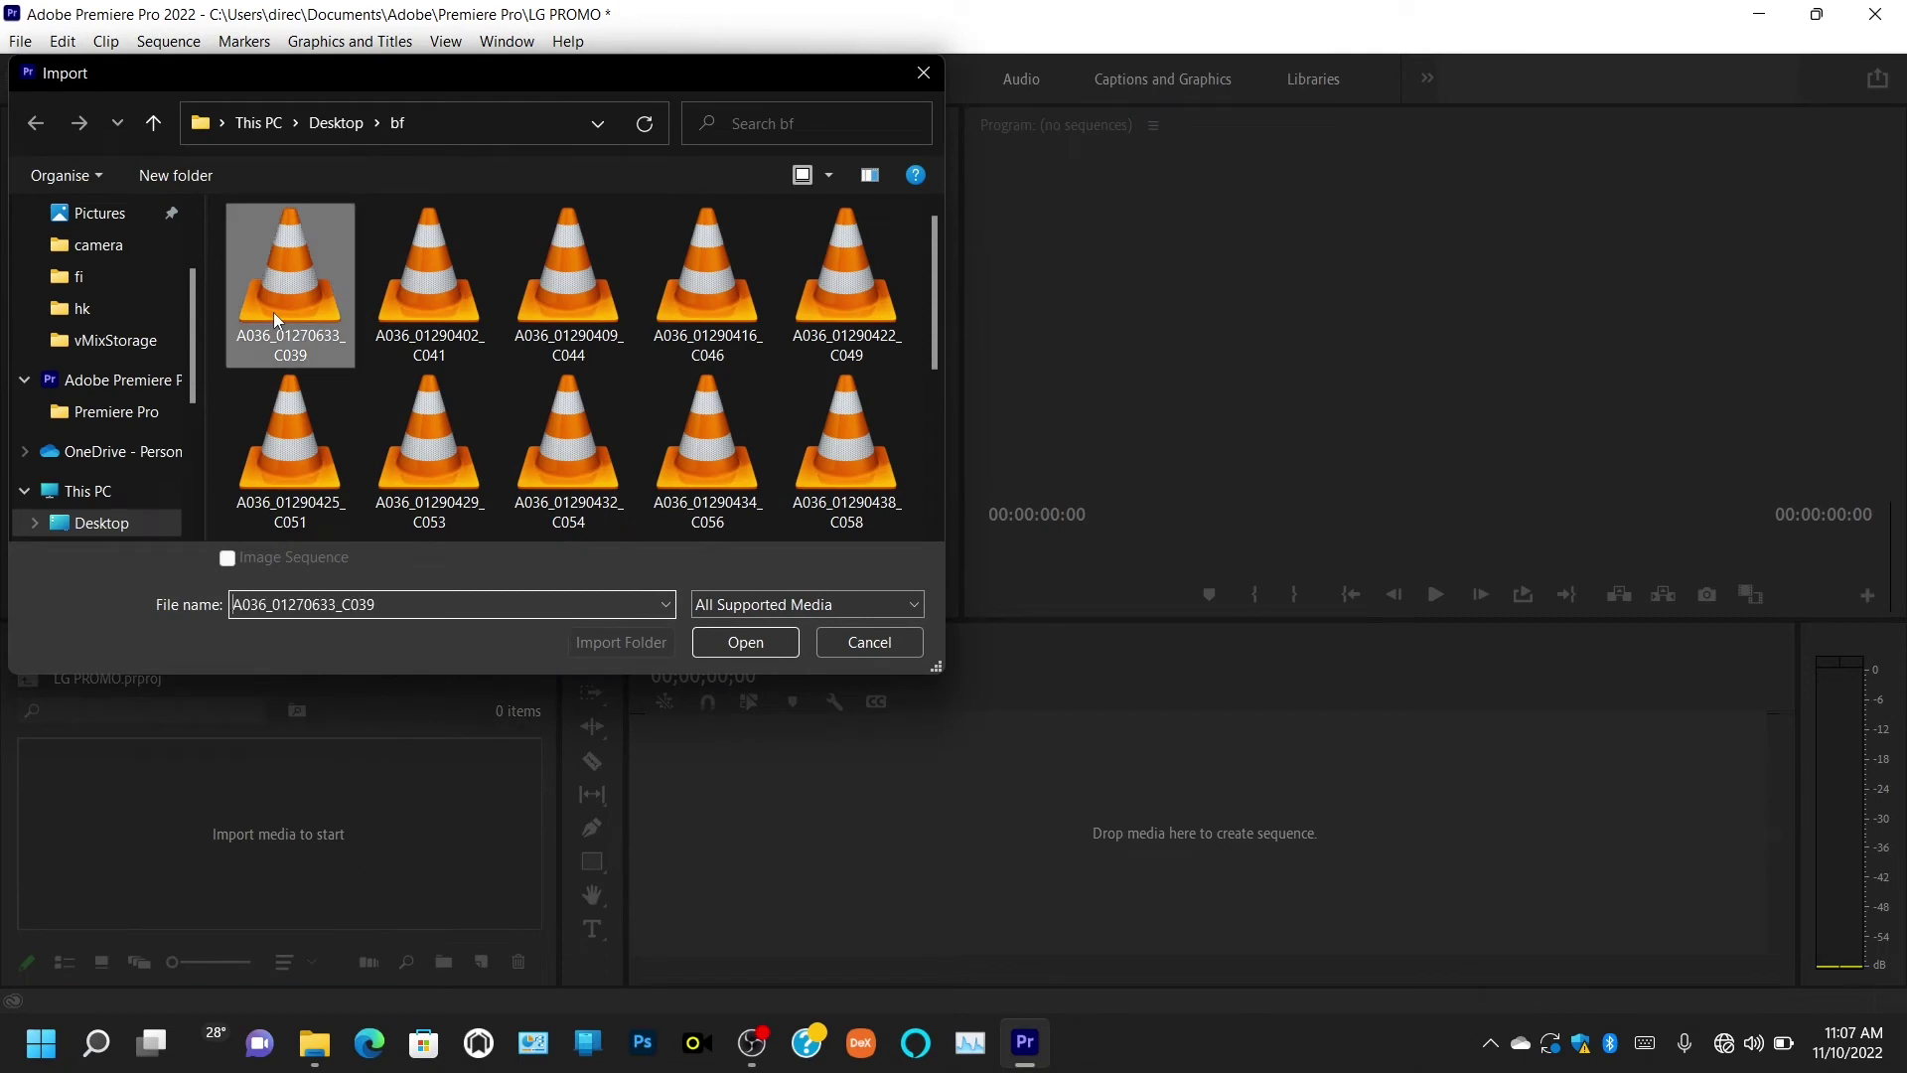
pyautogui.click(747, 643)
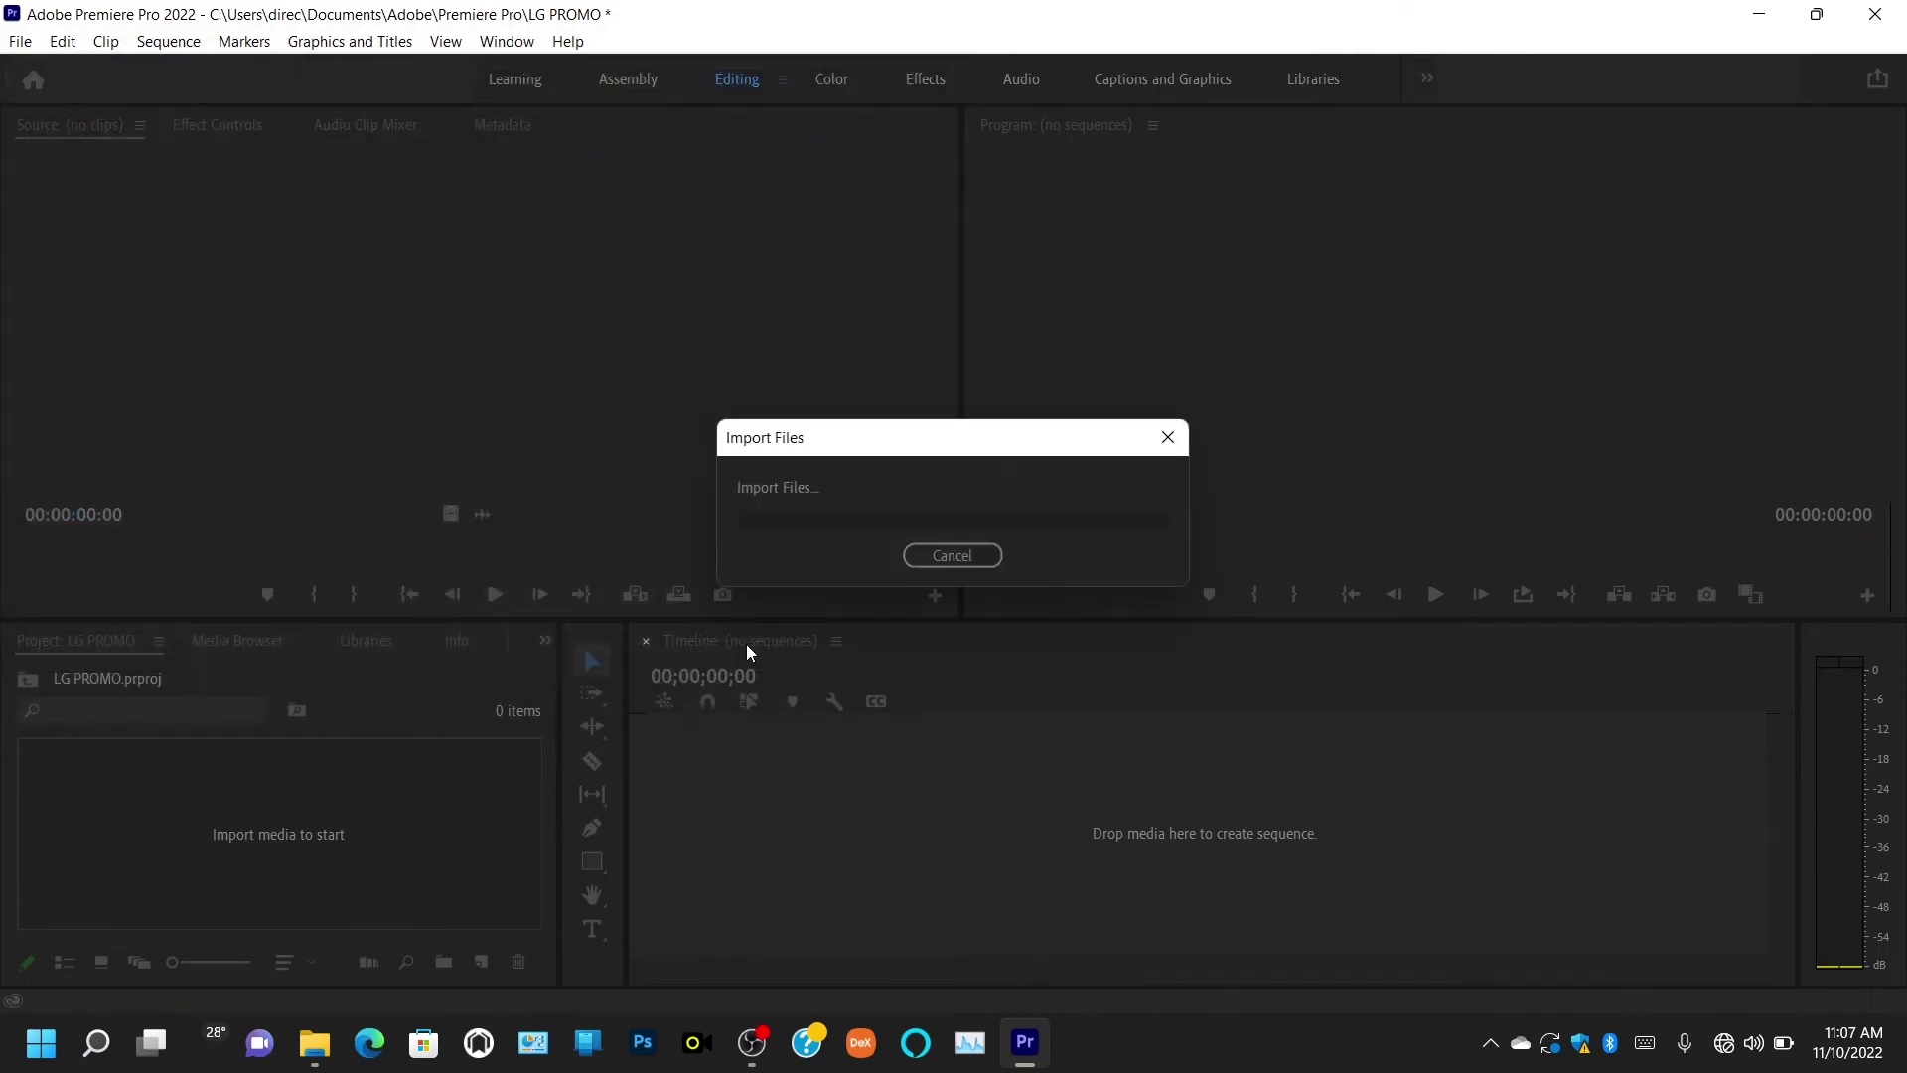
# Import a second copy of A036_01270633_C039 from the bf folder using the bin's Import… command
pyautogui.rightClick(354, 807)
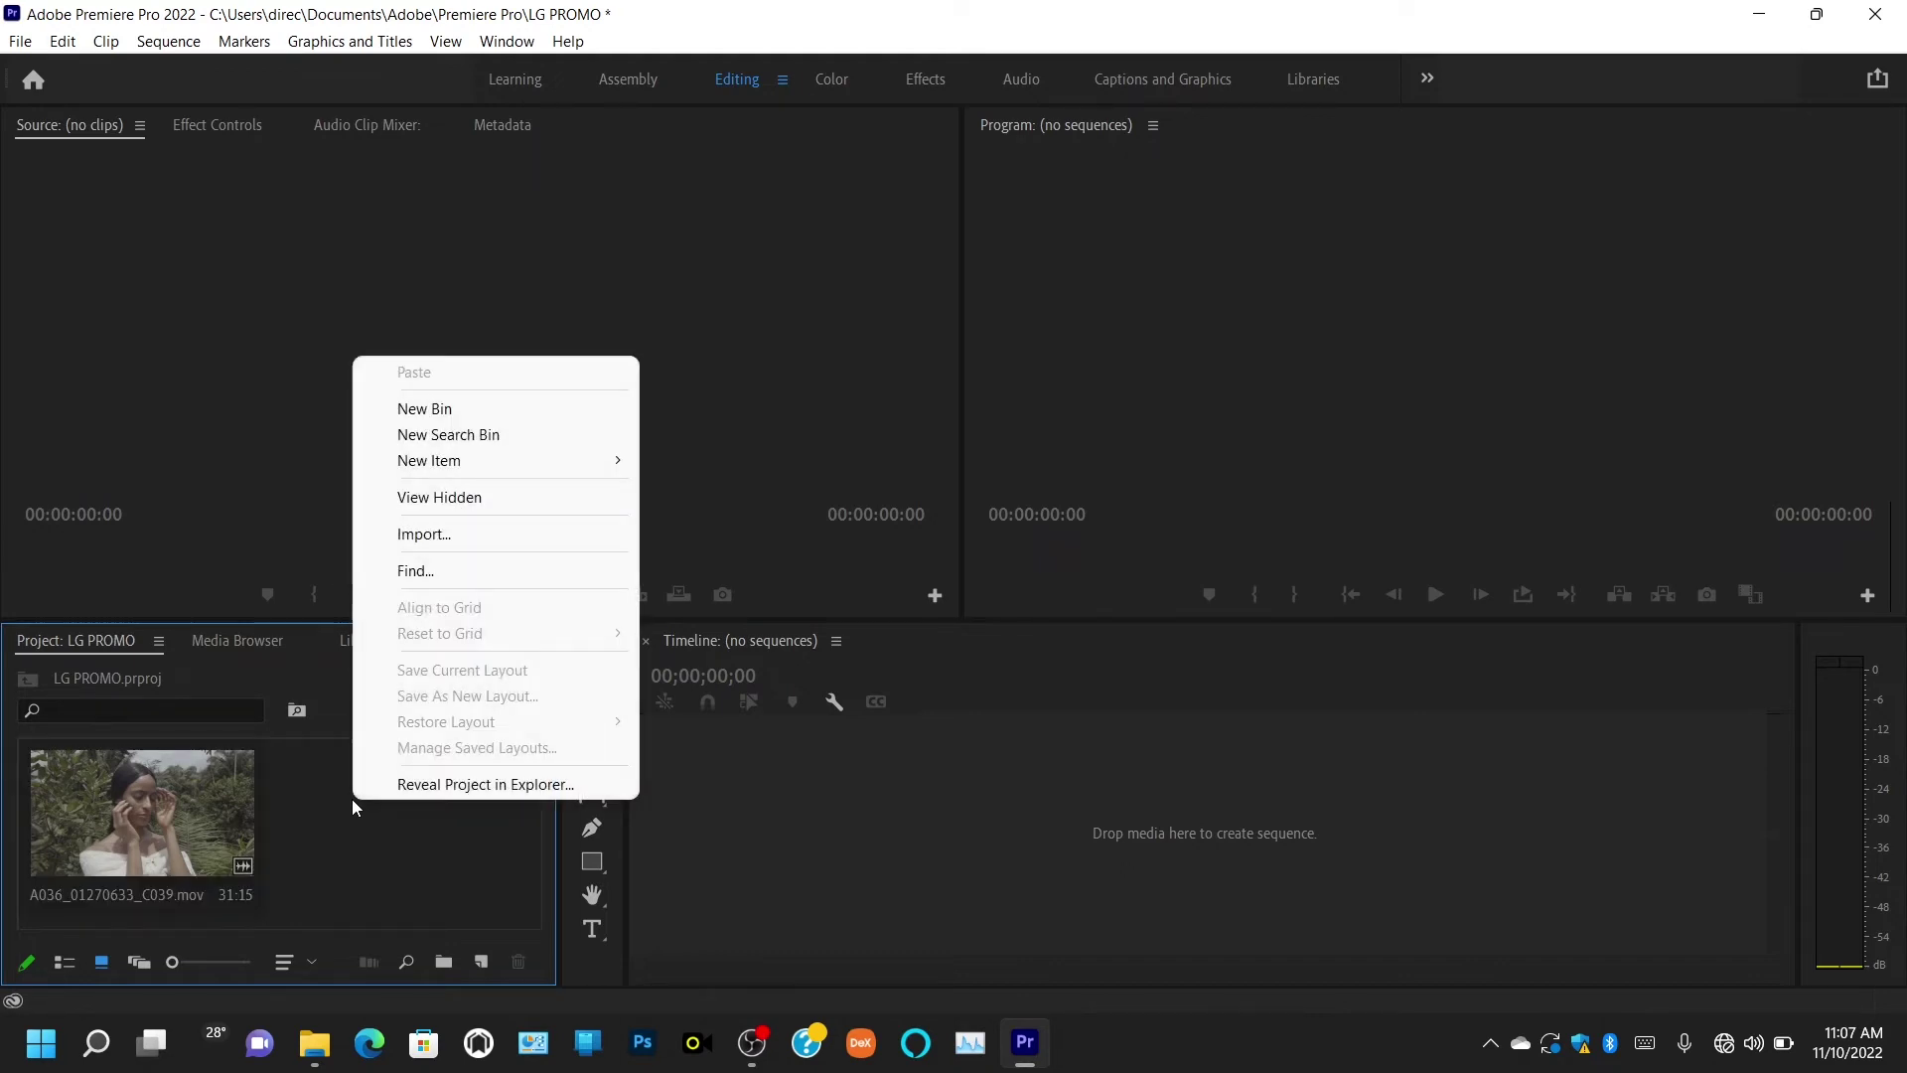
pyautogui.moveTo(475, 474)
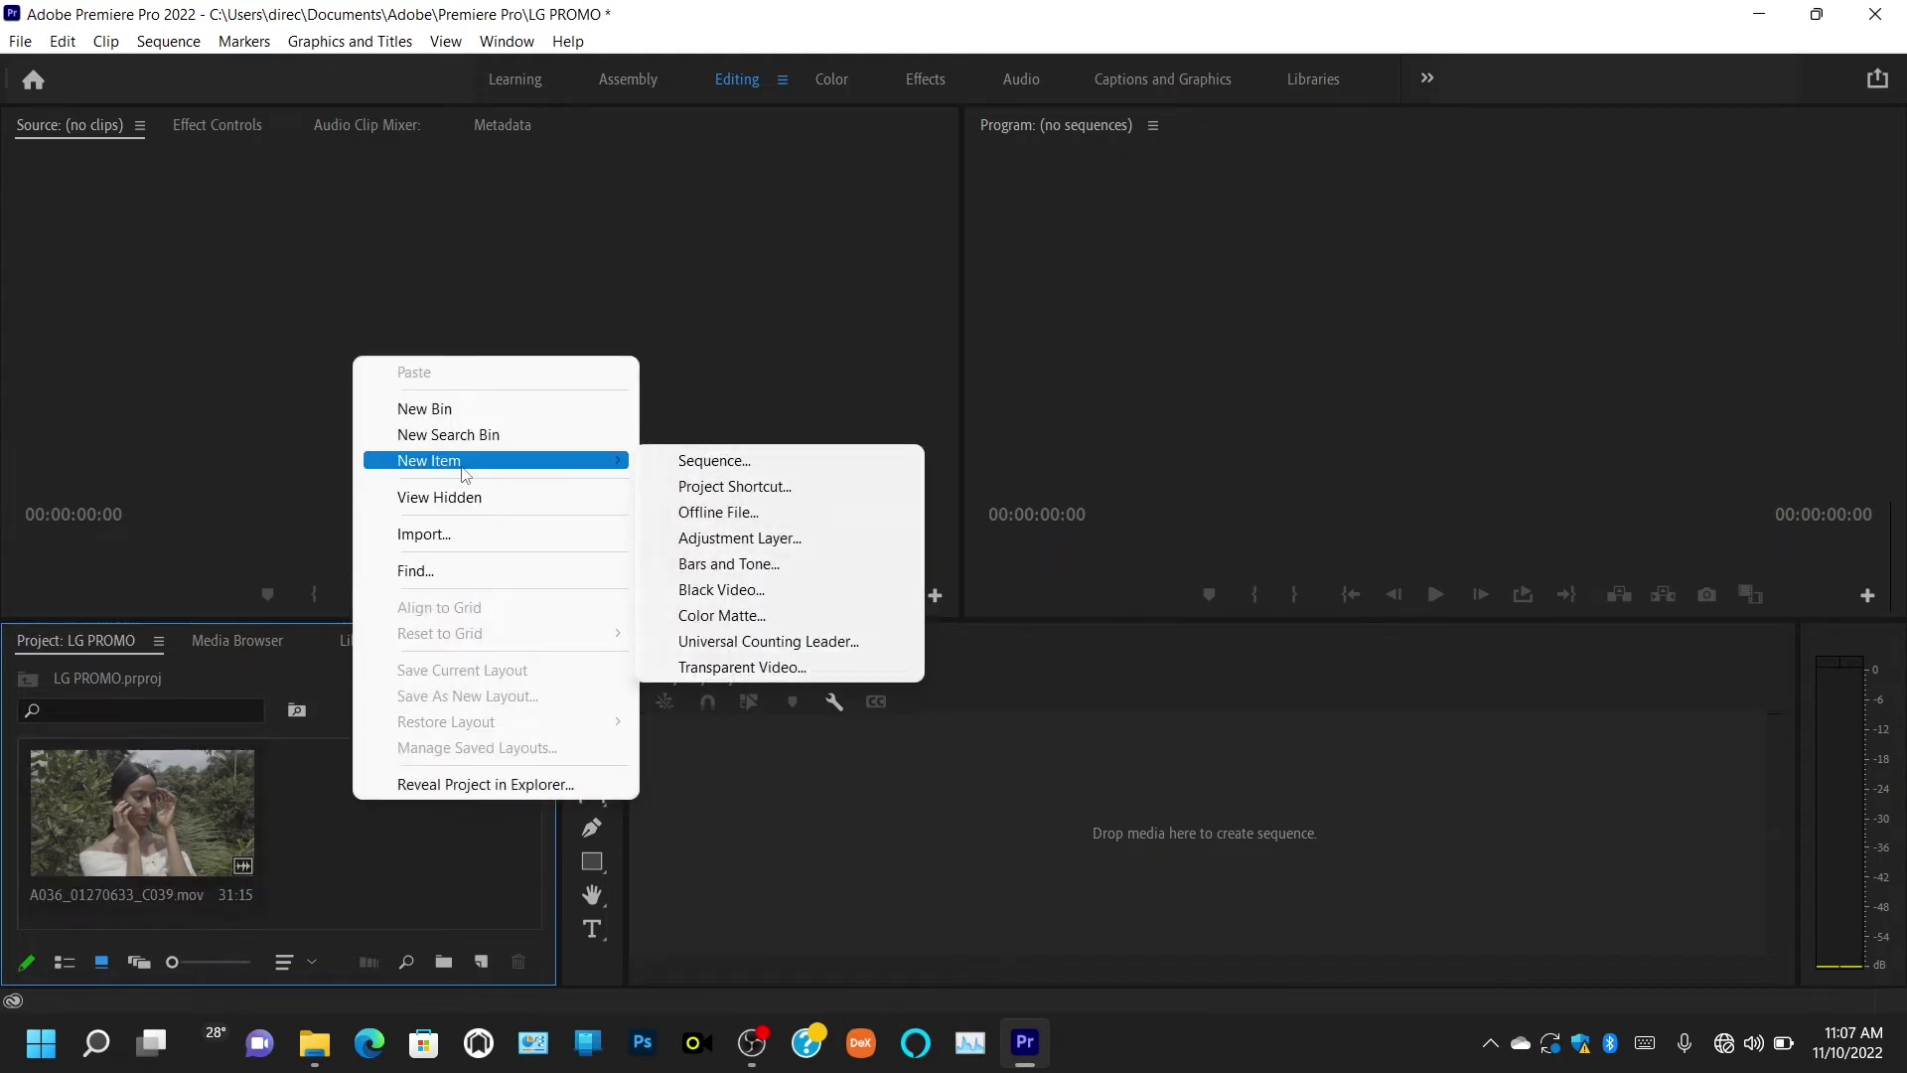
pyautogui.click(444, 535)
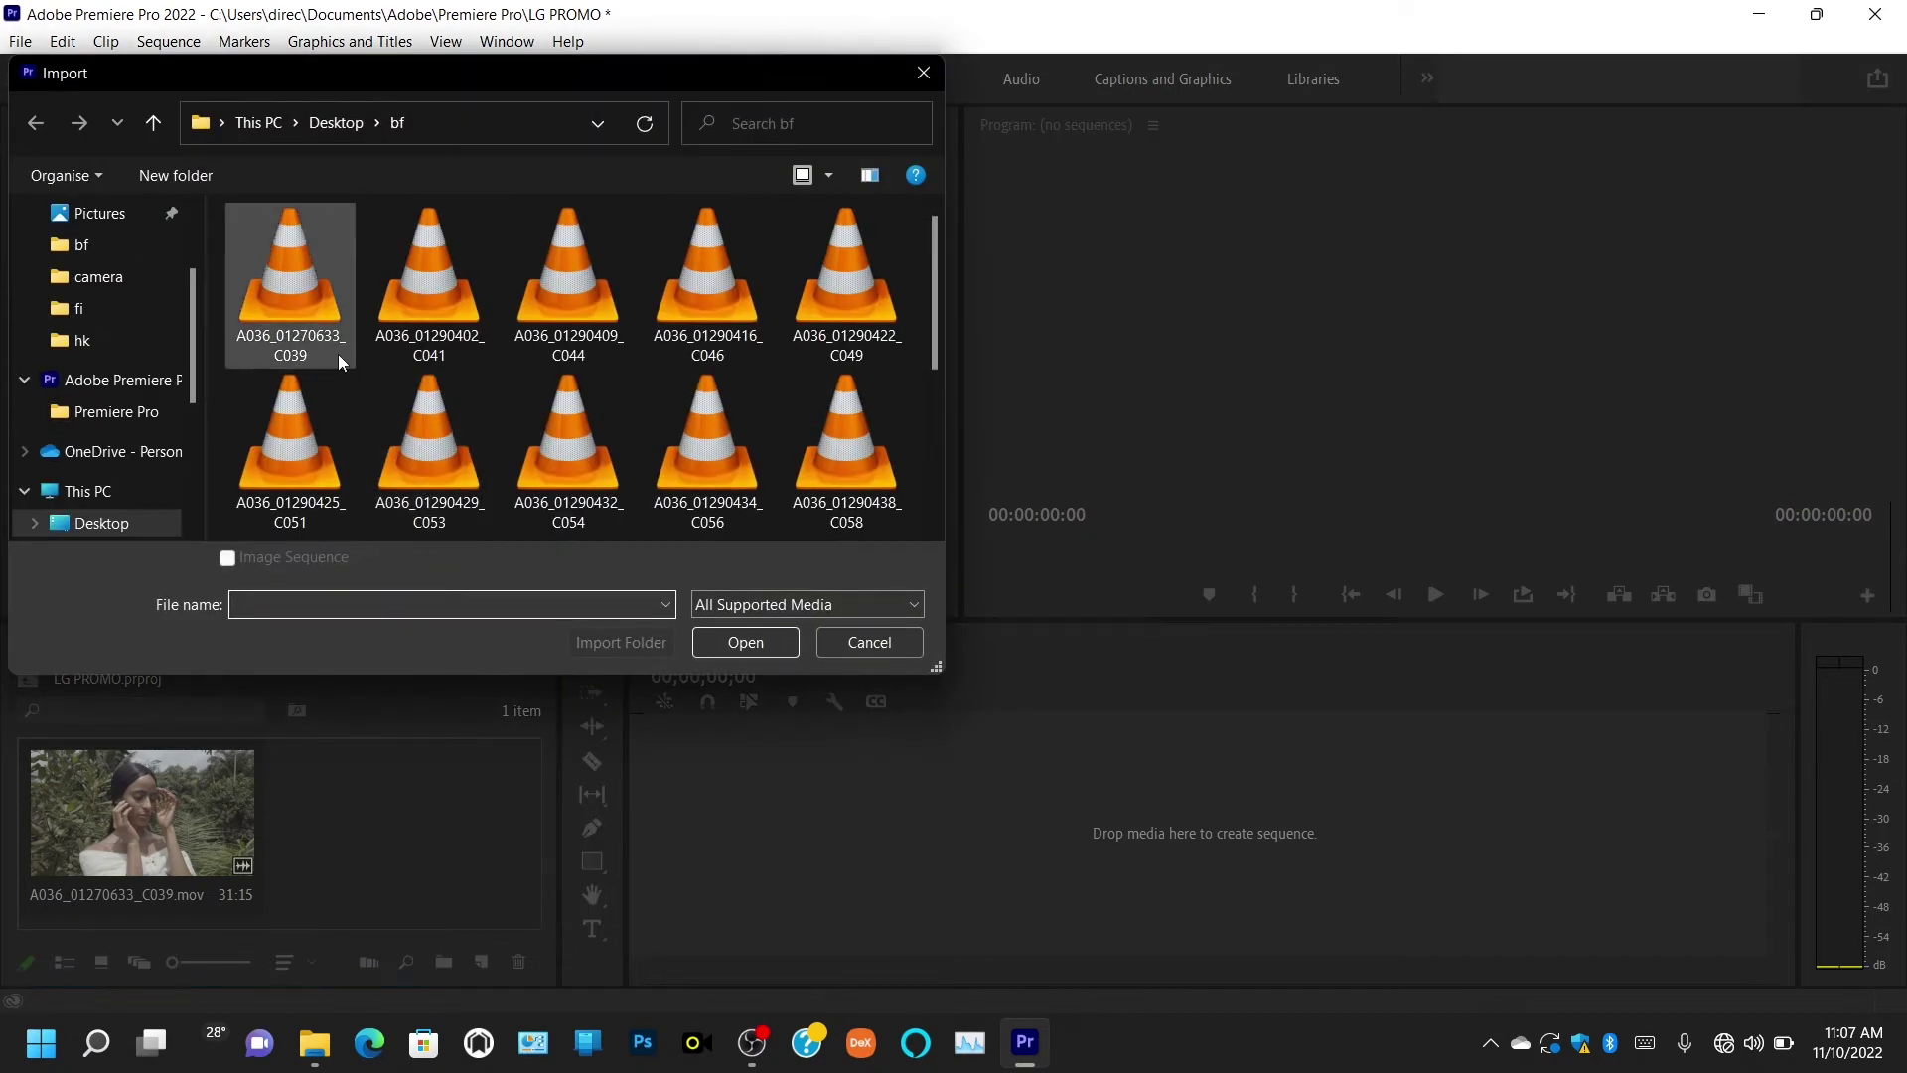
pyautogui.click(269, 264)
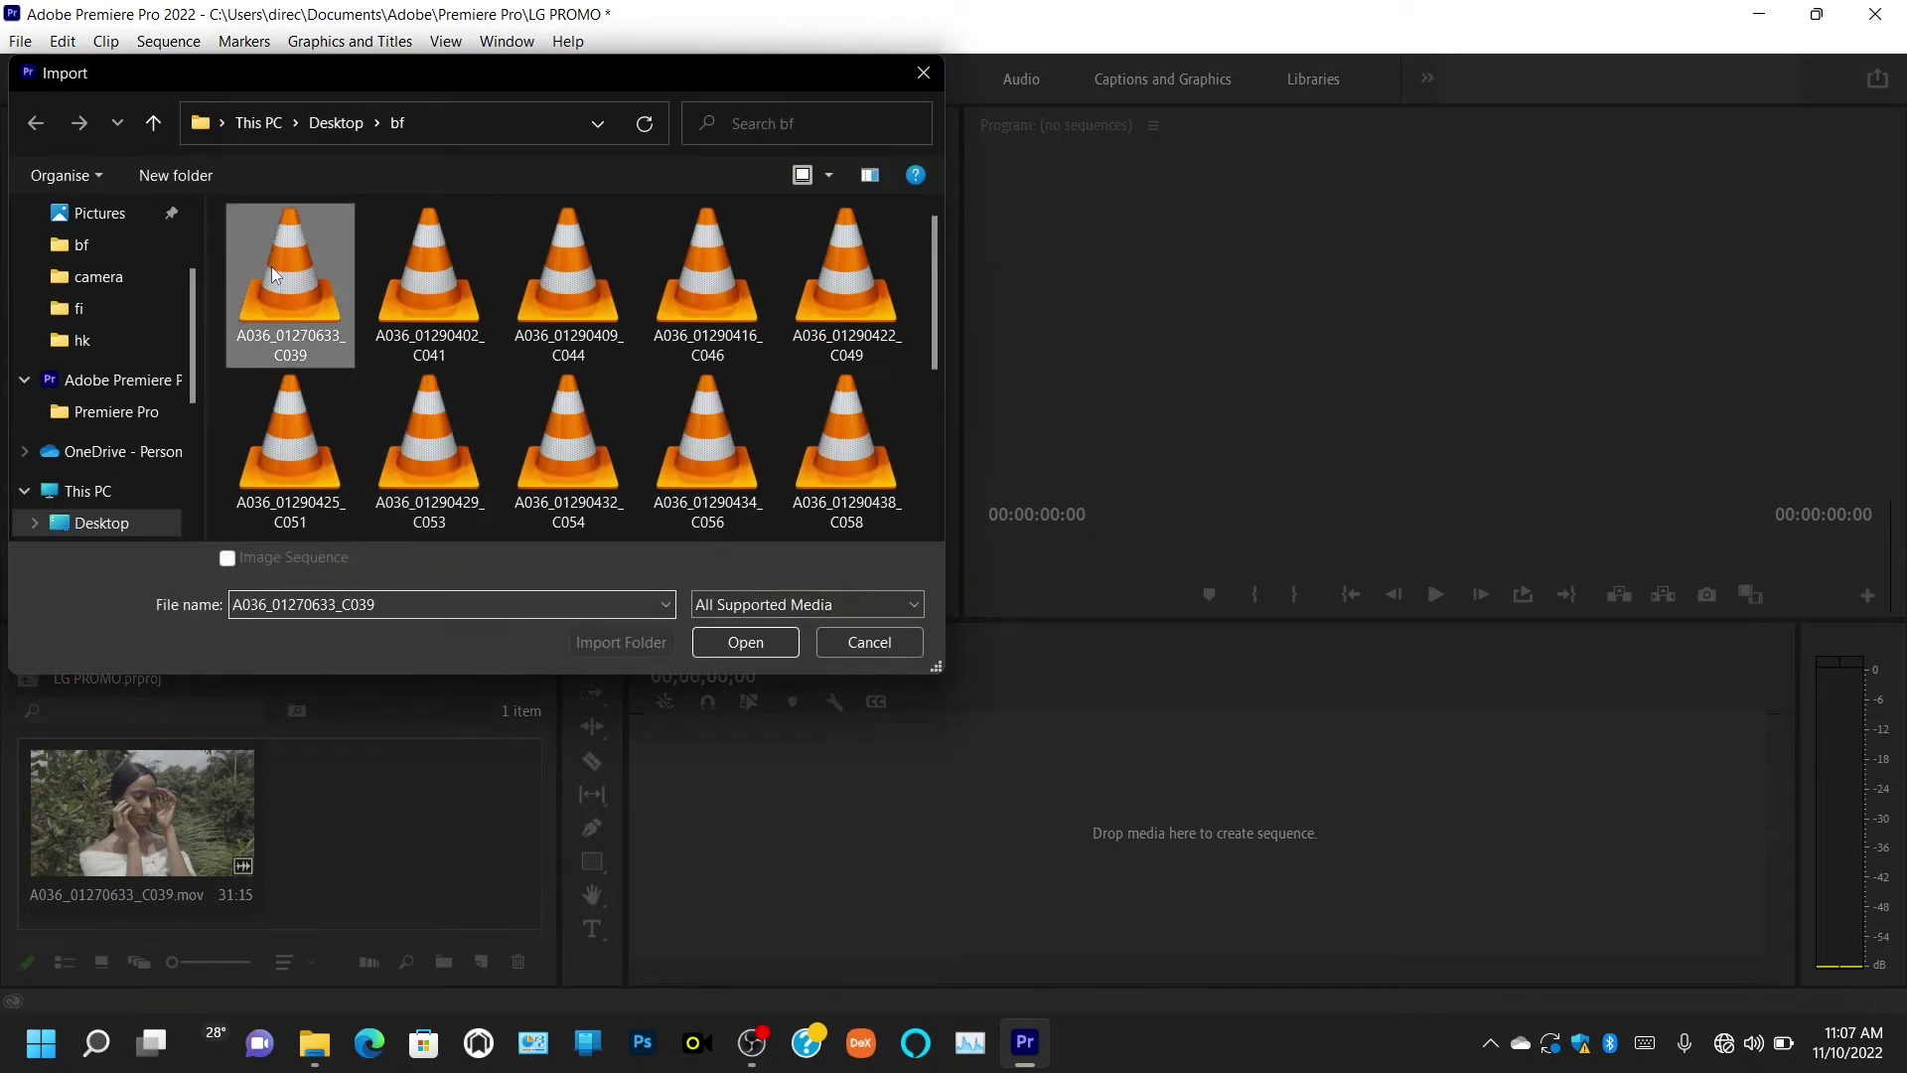
pyautogui.click(740, 637)
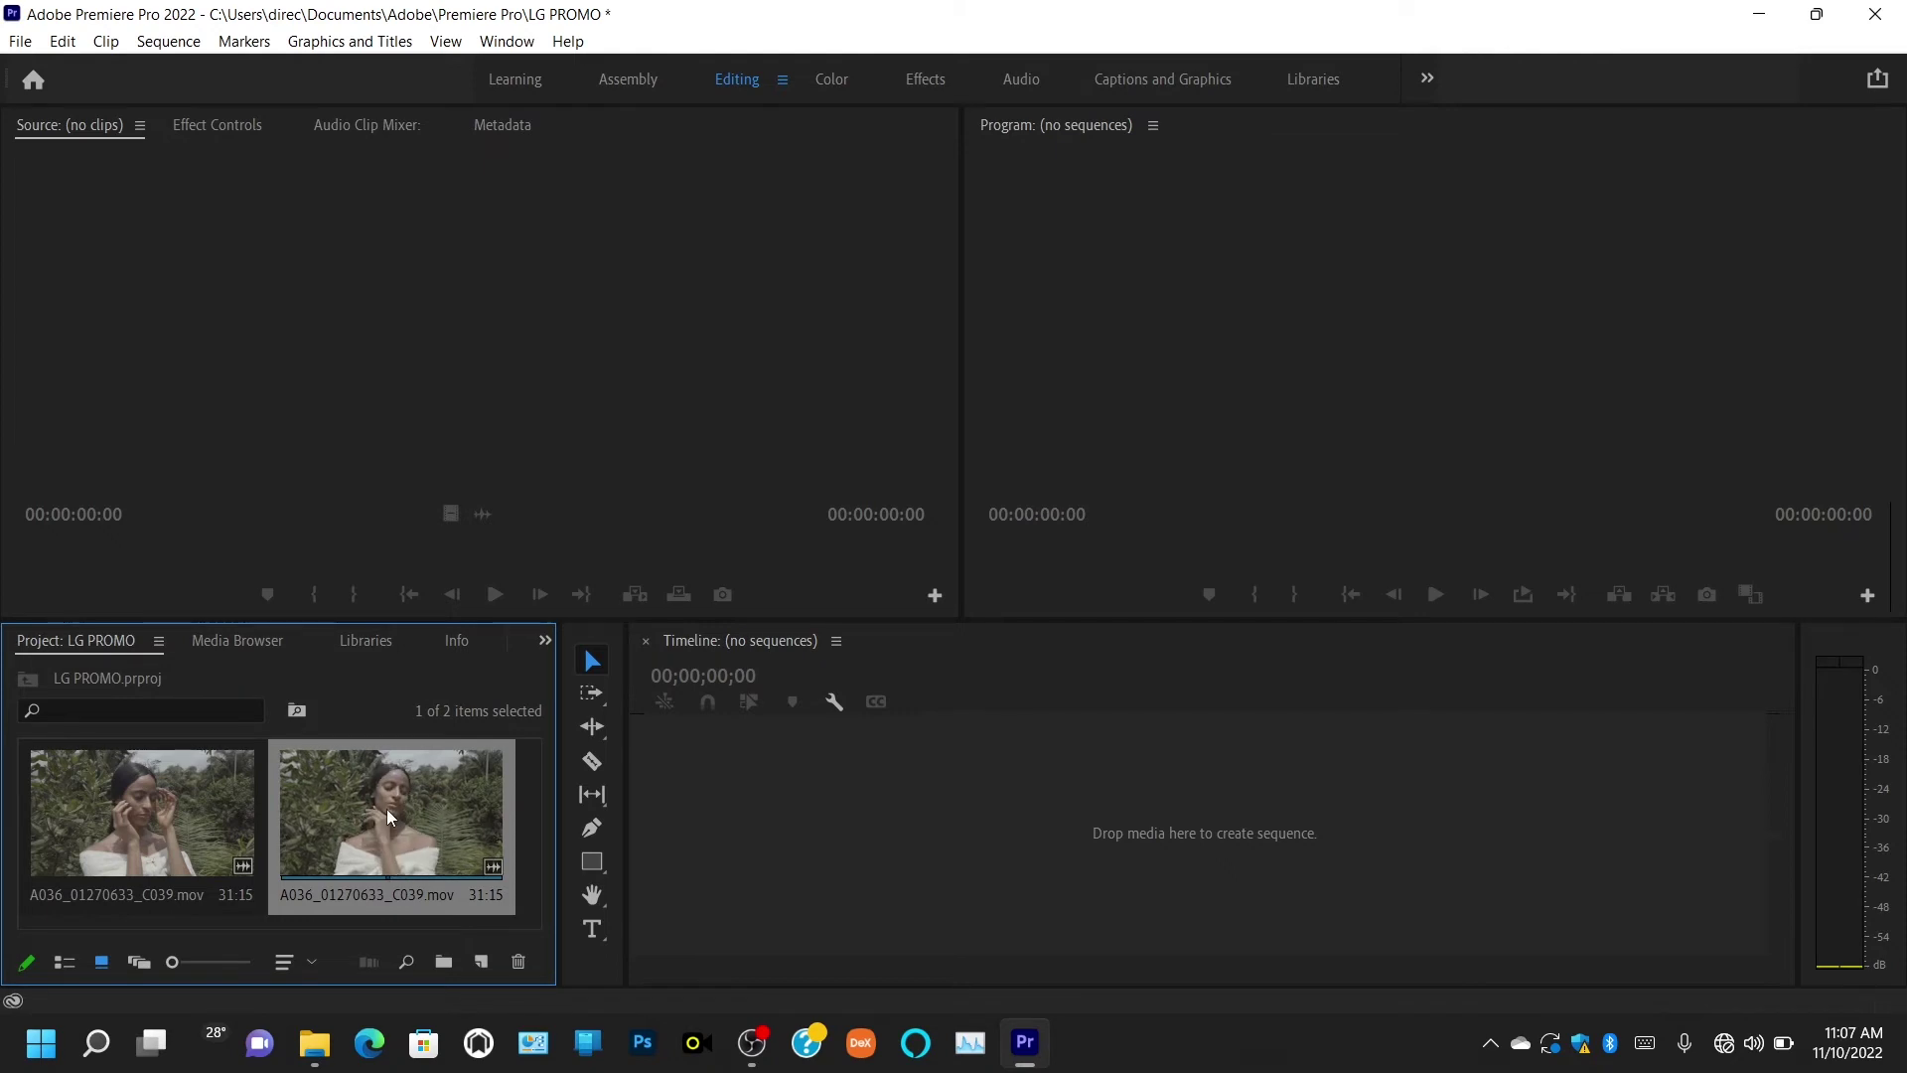
pyautogui.moveTo(423, 831); pyautogui.dragTo(729, 809)
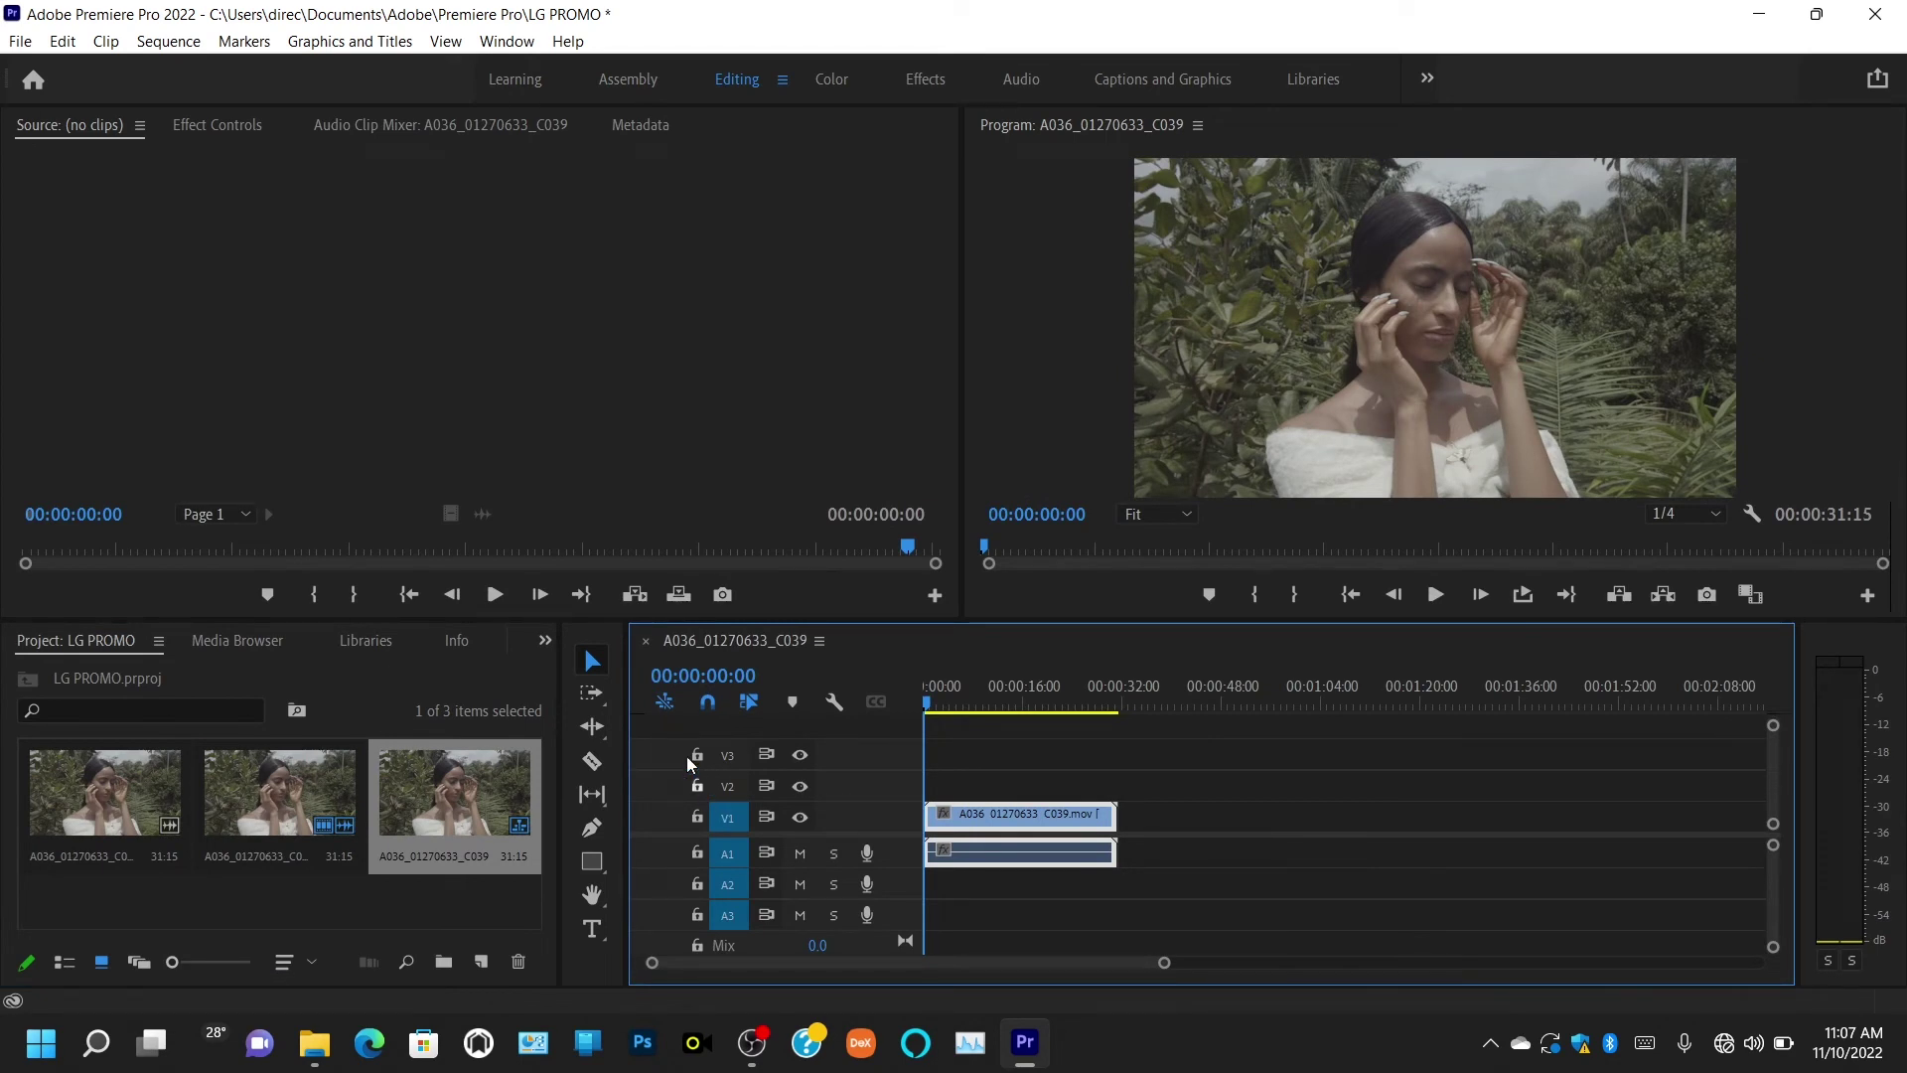
pyautogui.click(507, 798)
pyautogui.press('Delete')
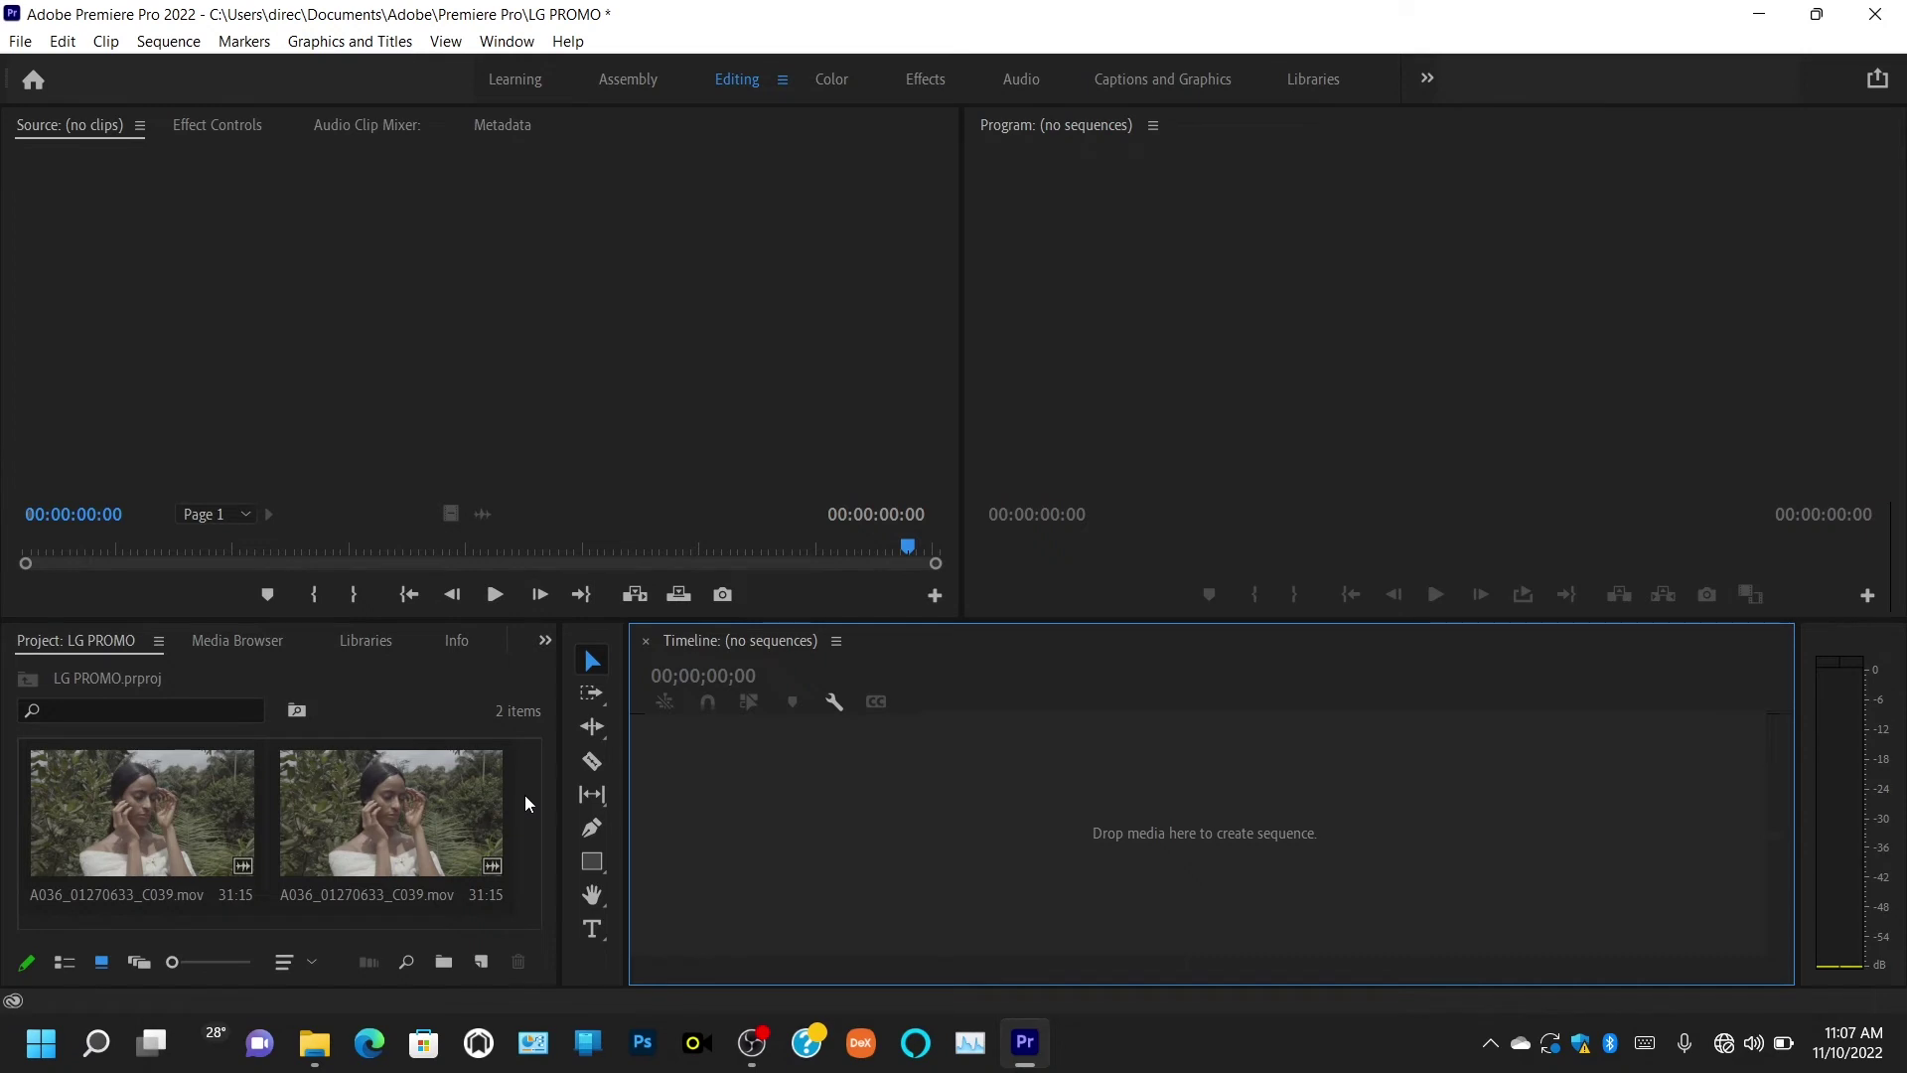
pyautogui.click(524, 804)
pyautogui.rightClick(526, 803)
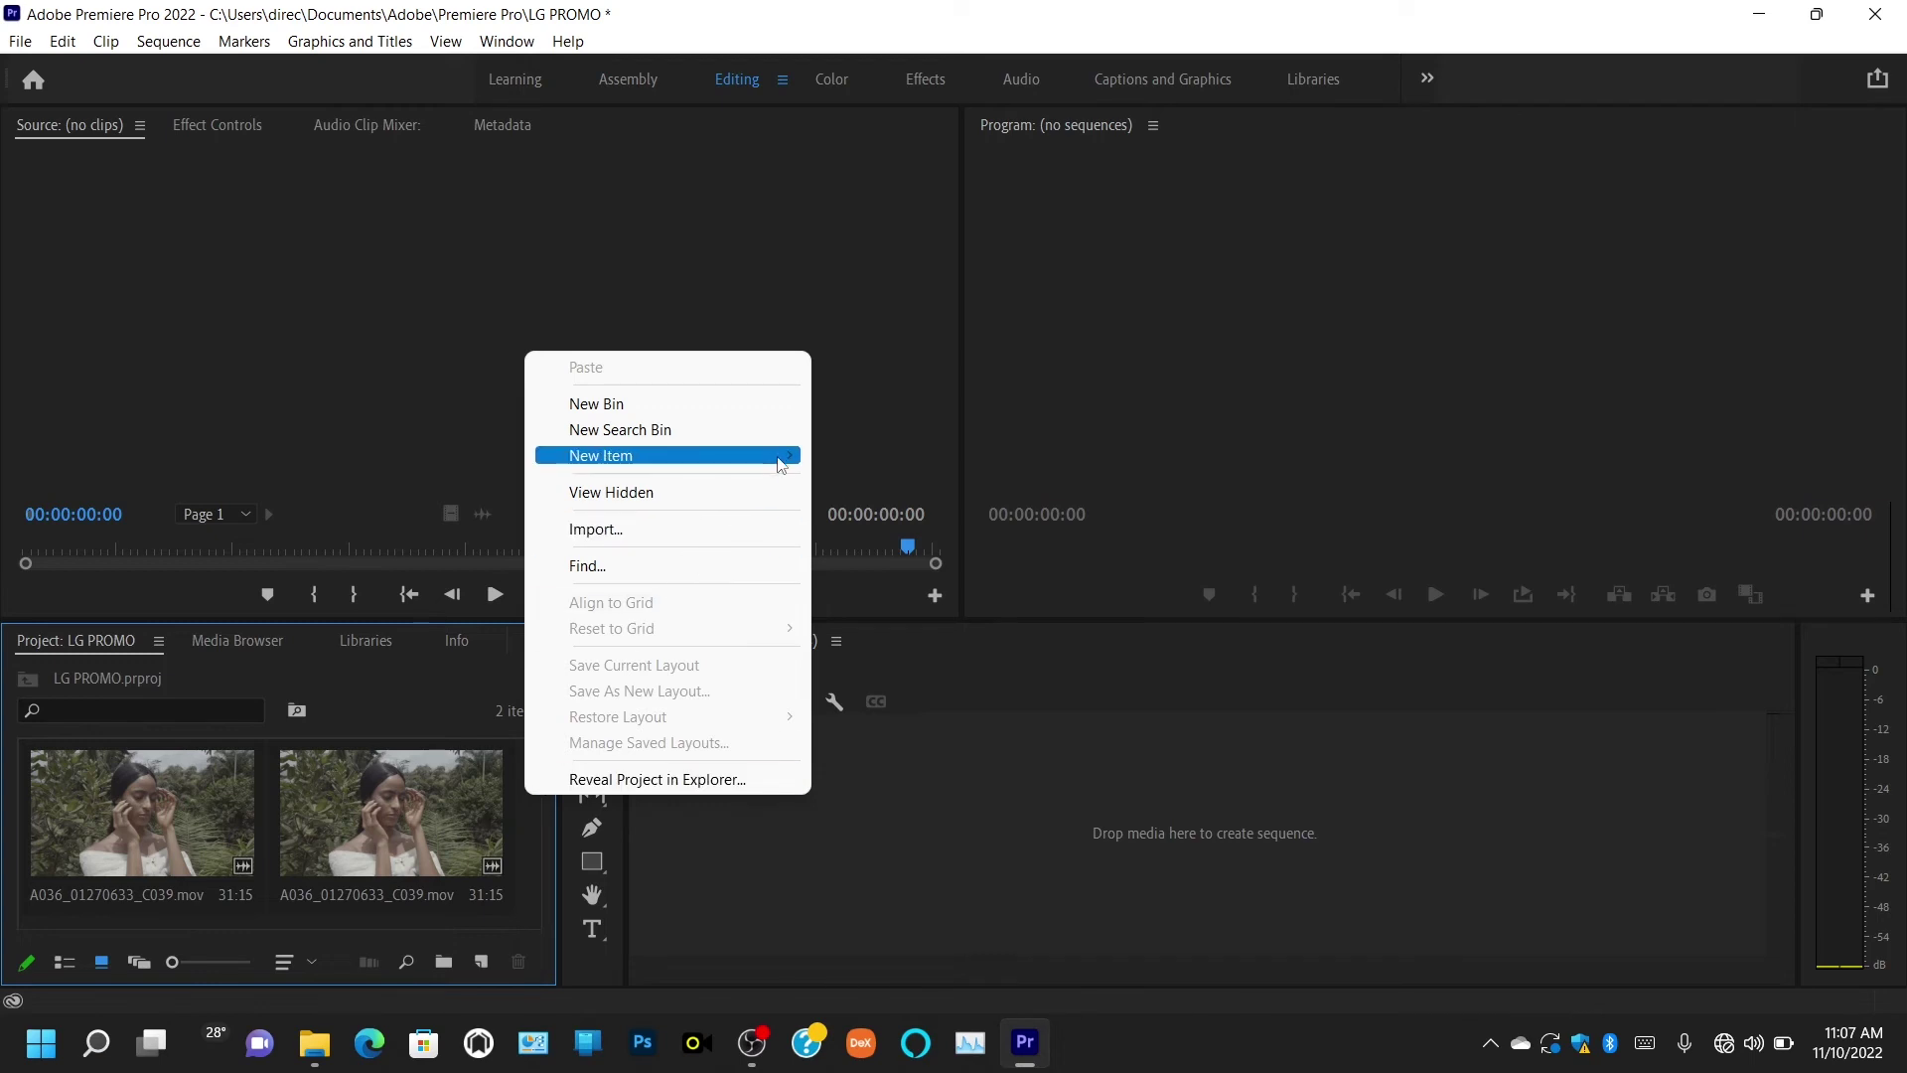
pyautogui.moveTo(784, 460)
pyautogui.click(850, 453)
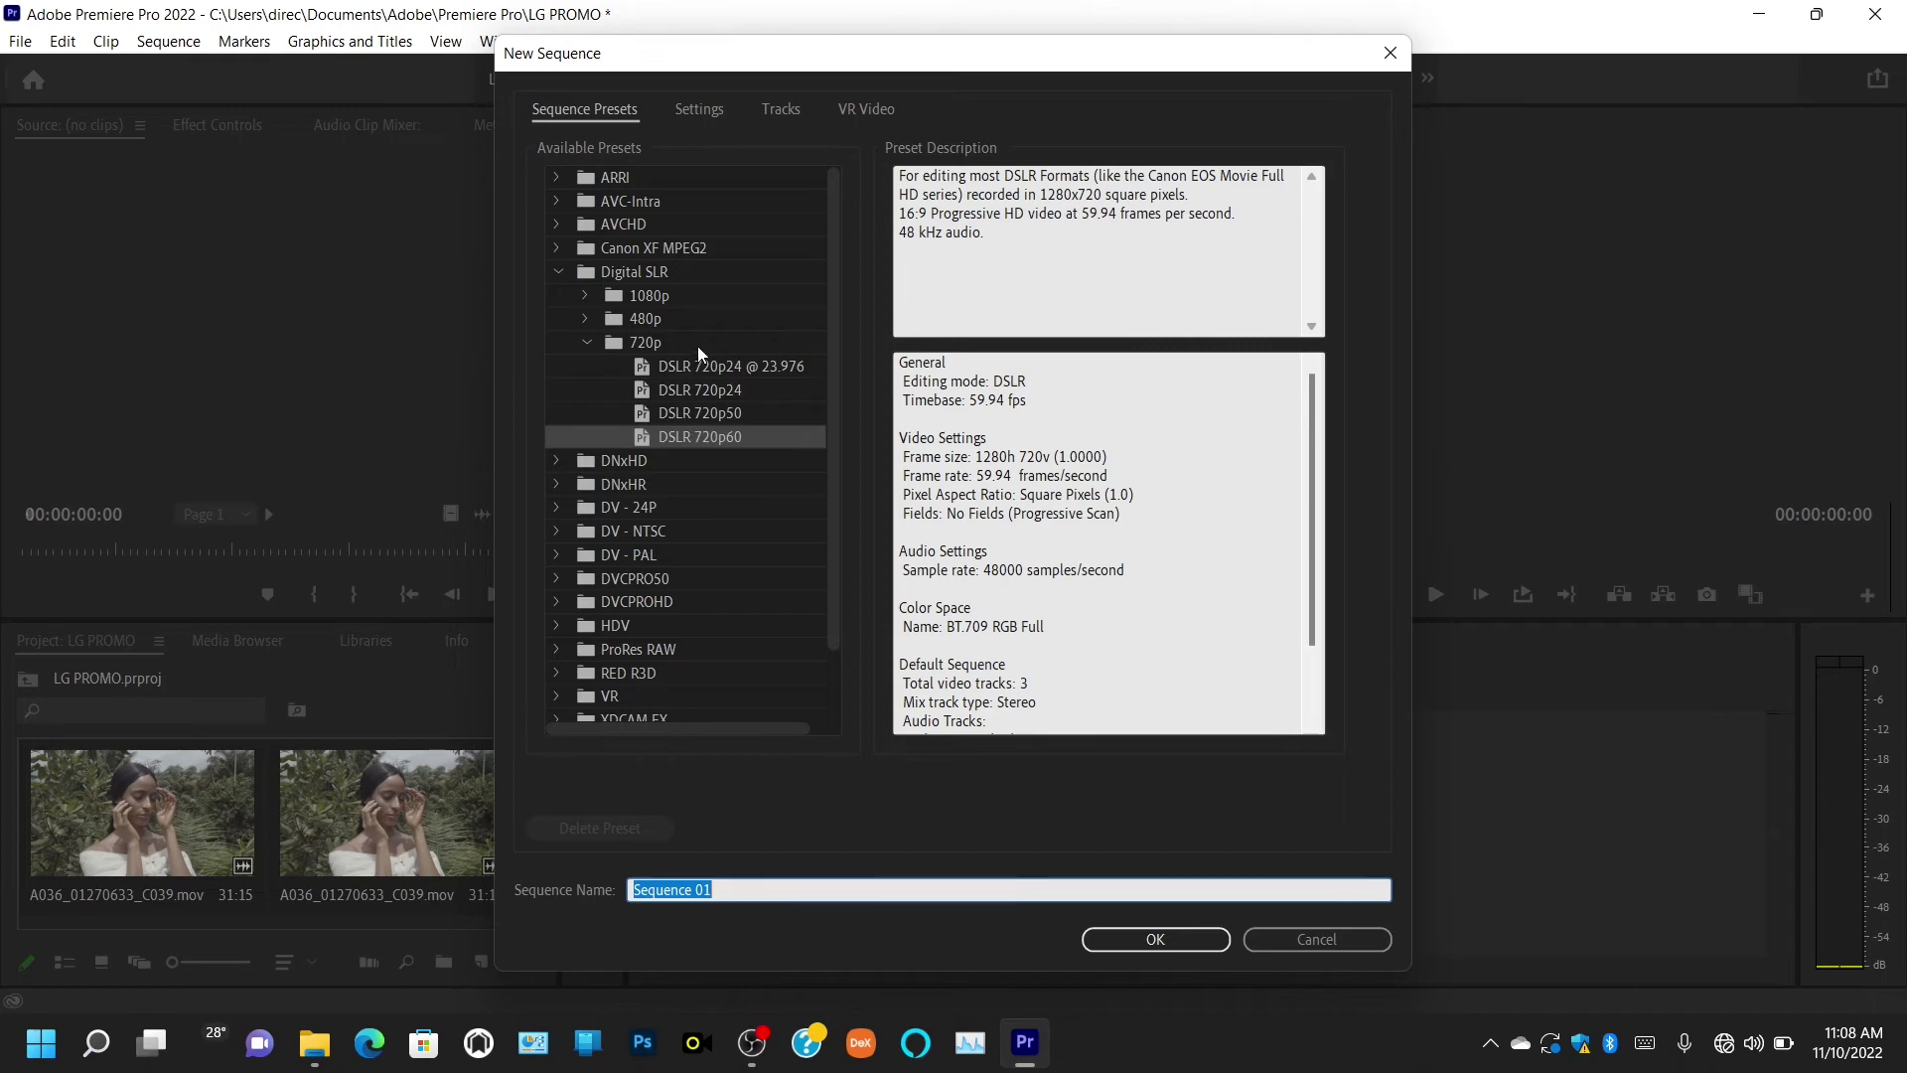
pyautogui.click(1173, 941)
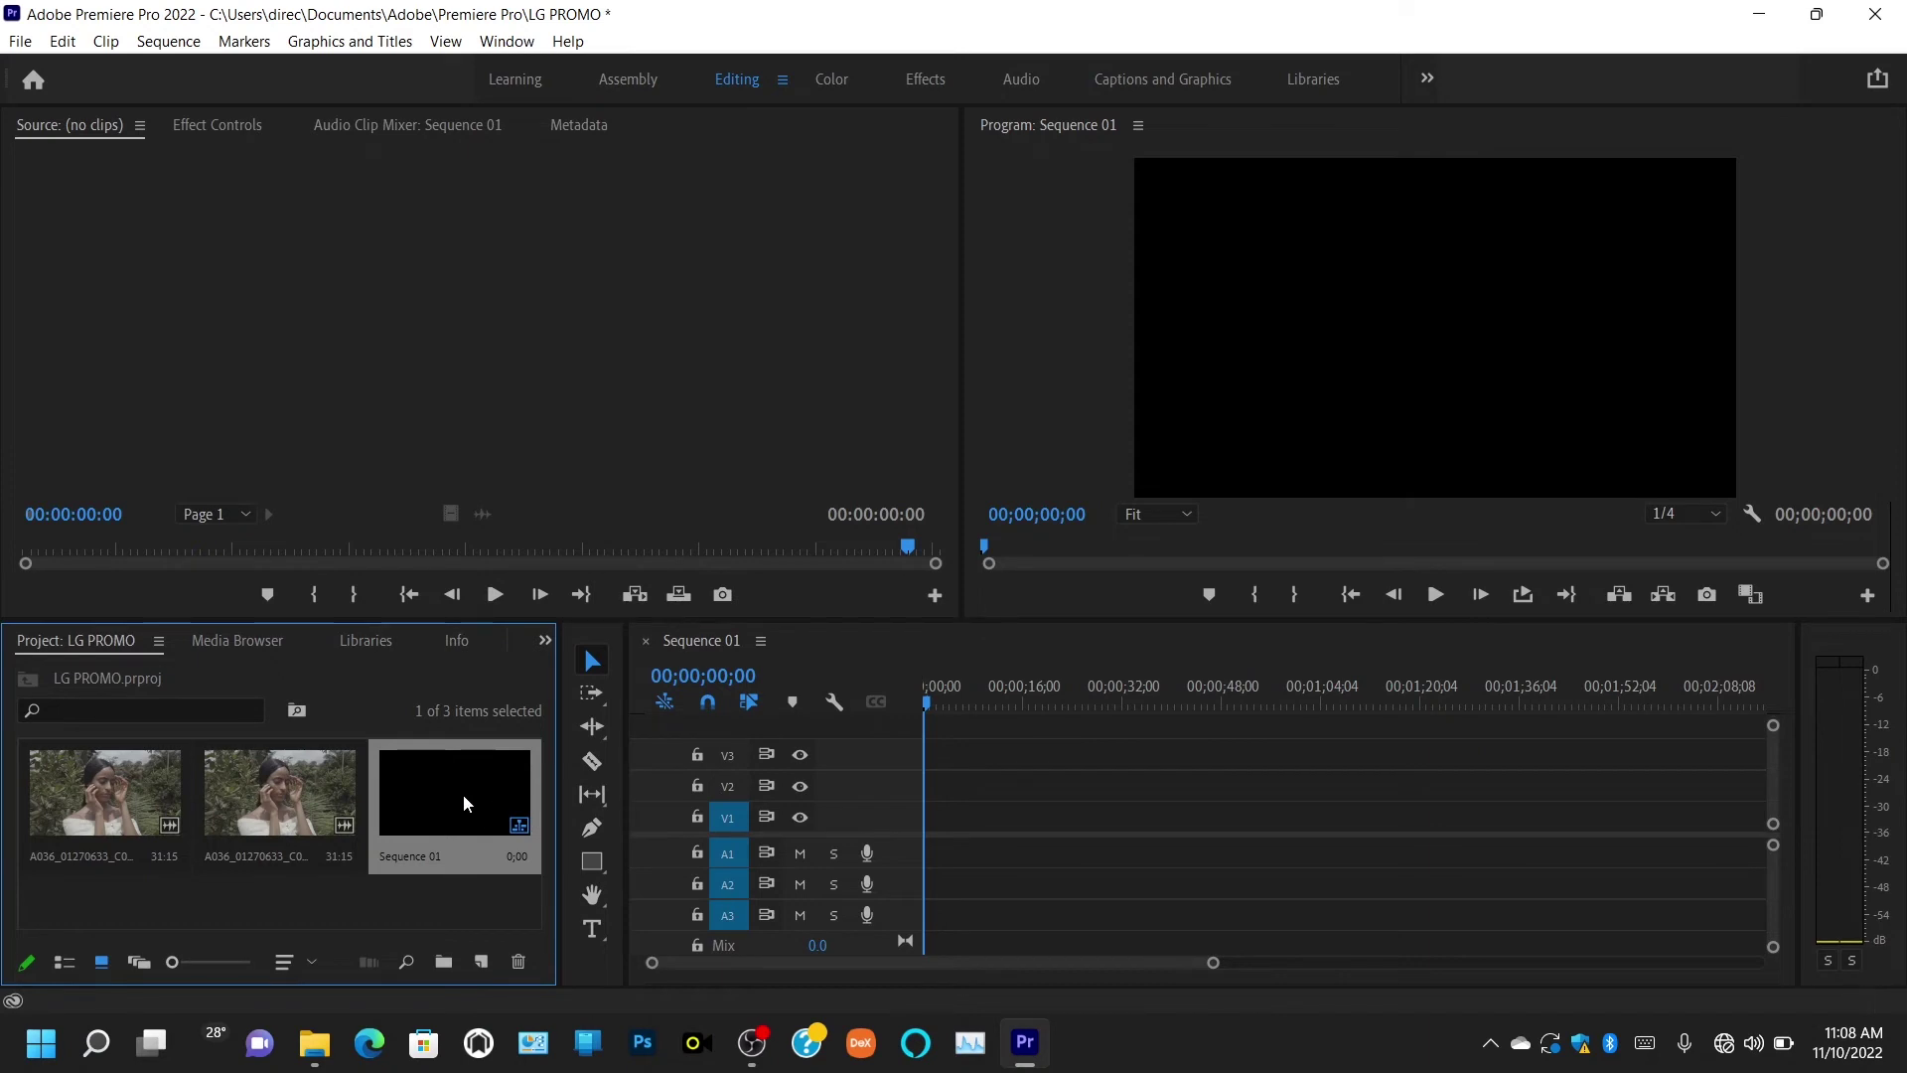
pyautogui.press('Delete')
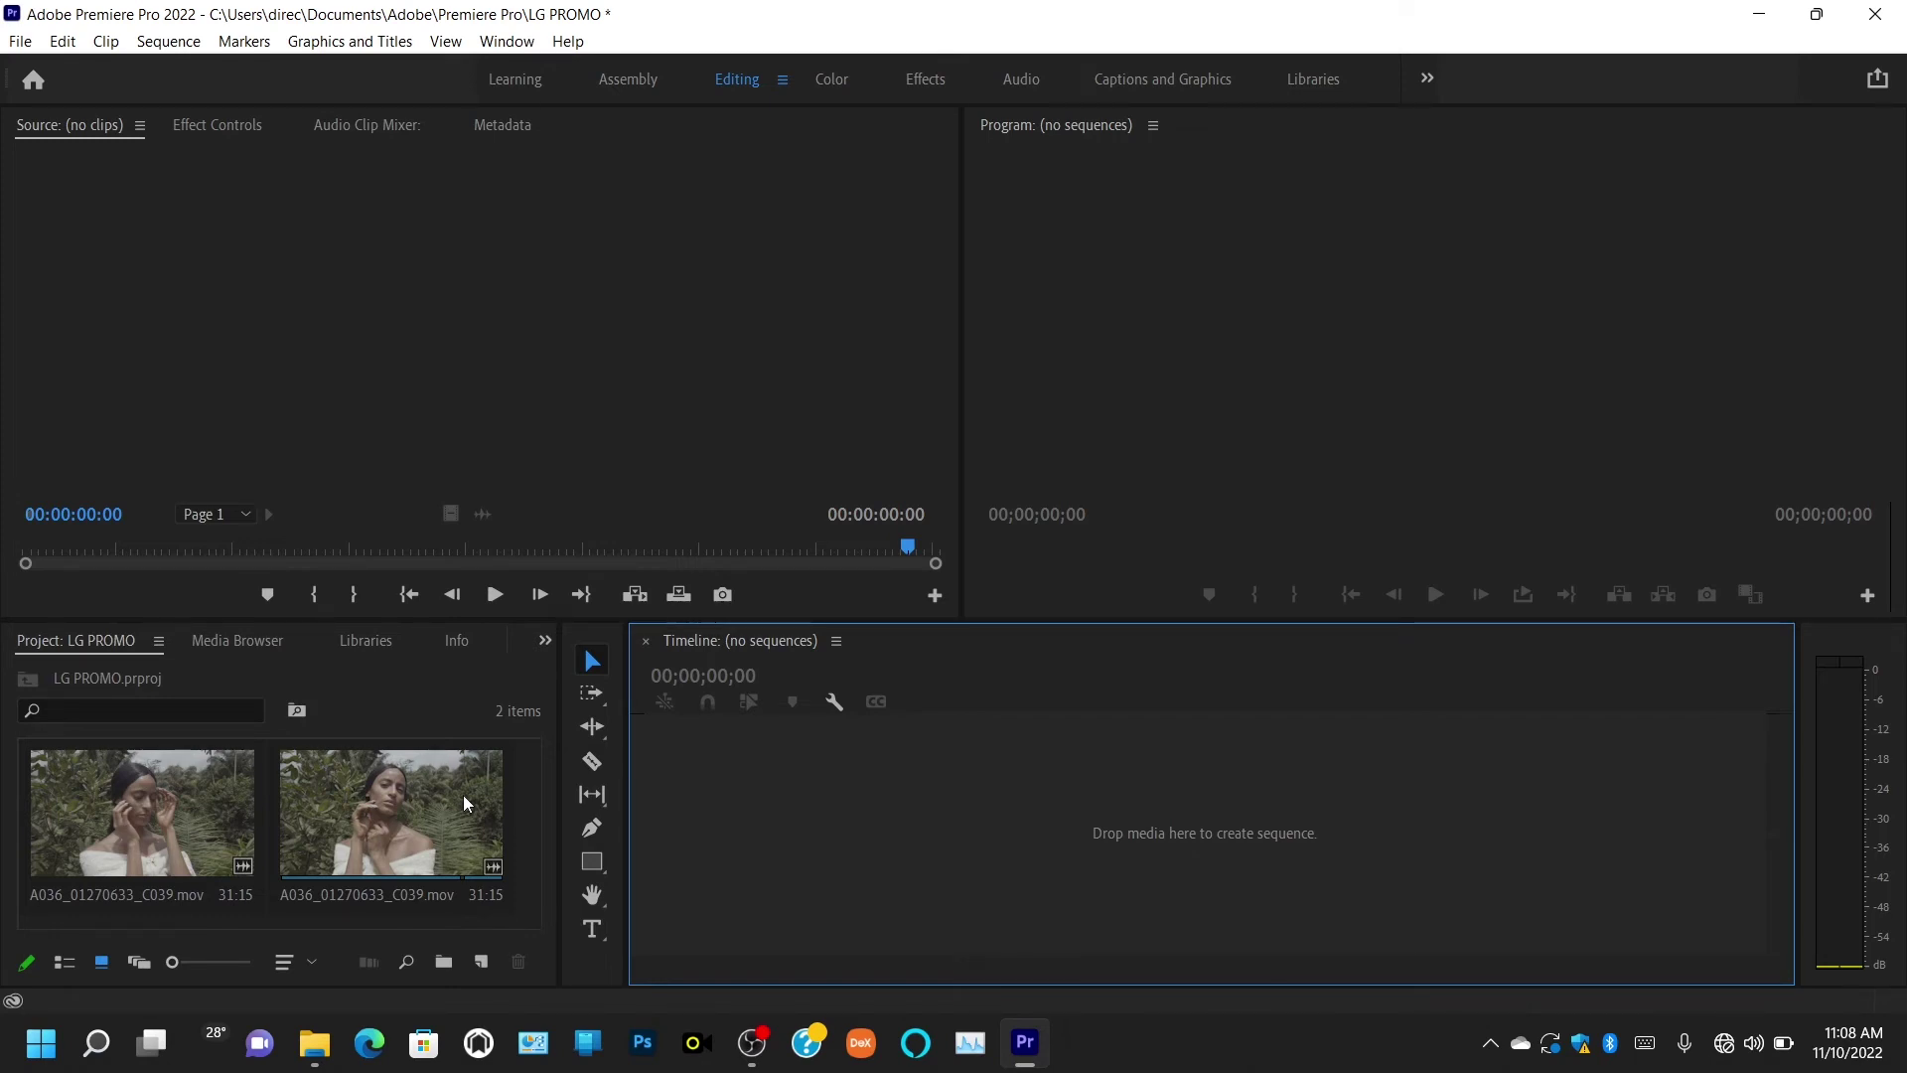
# Browse the D: (A036) and C: (Windows) drives in the Media Browser, then show Libraries
pyautogui.click(246, 641)
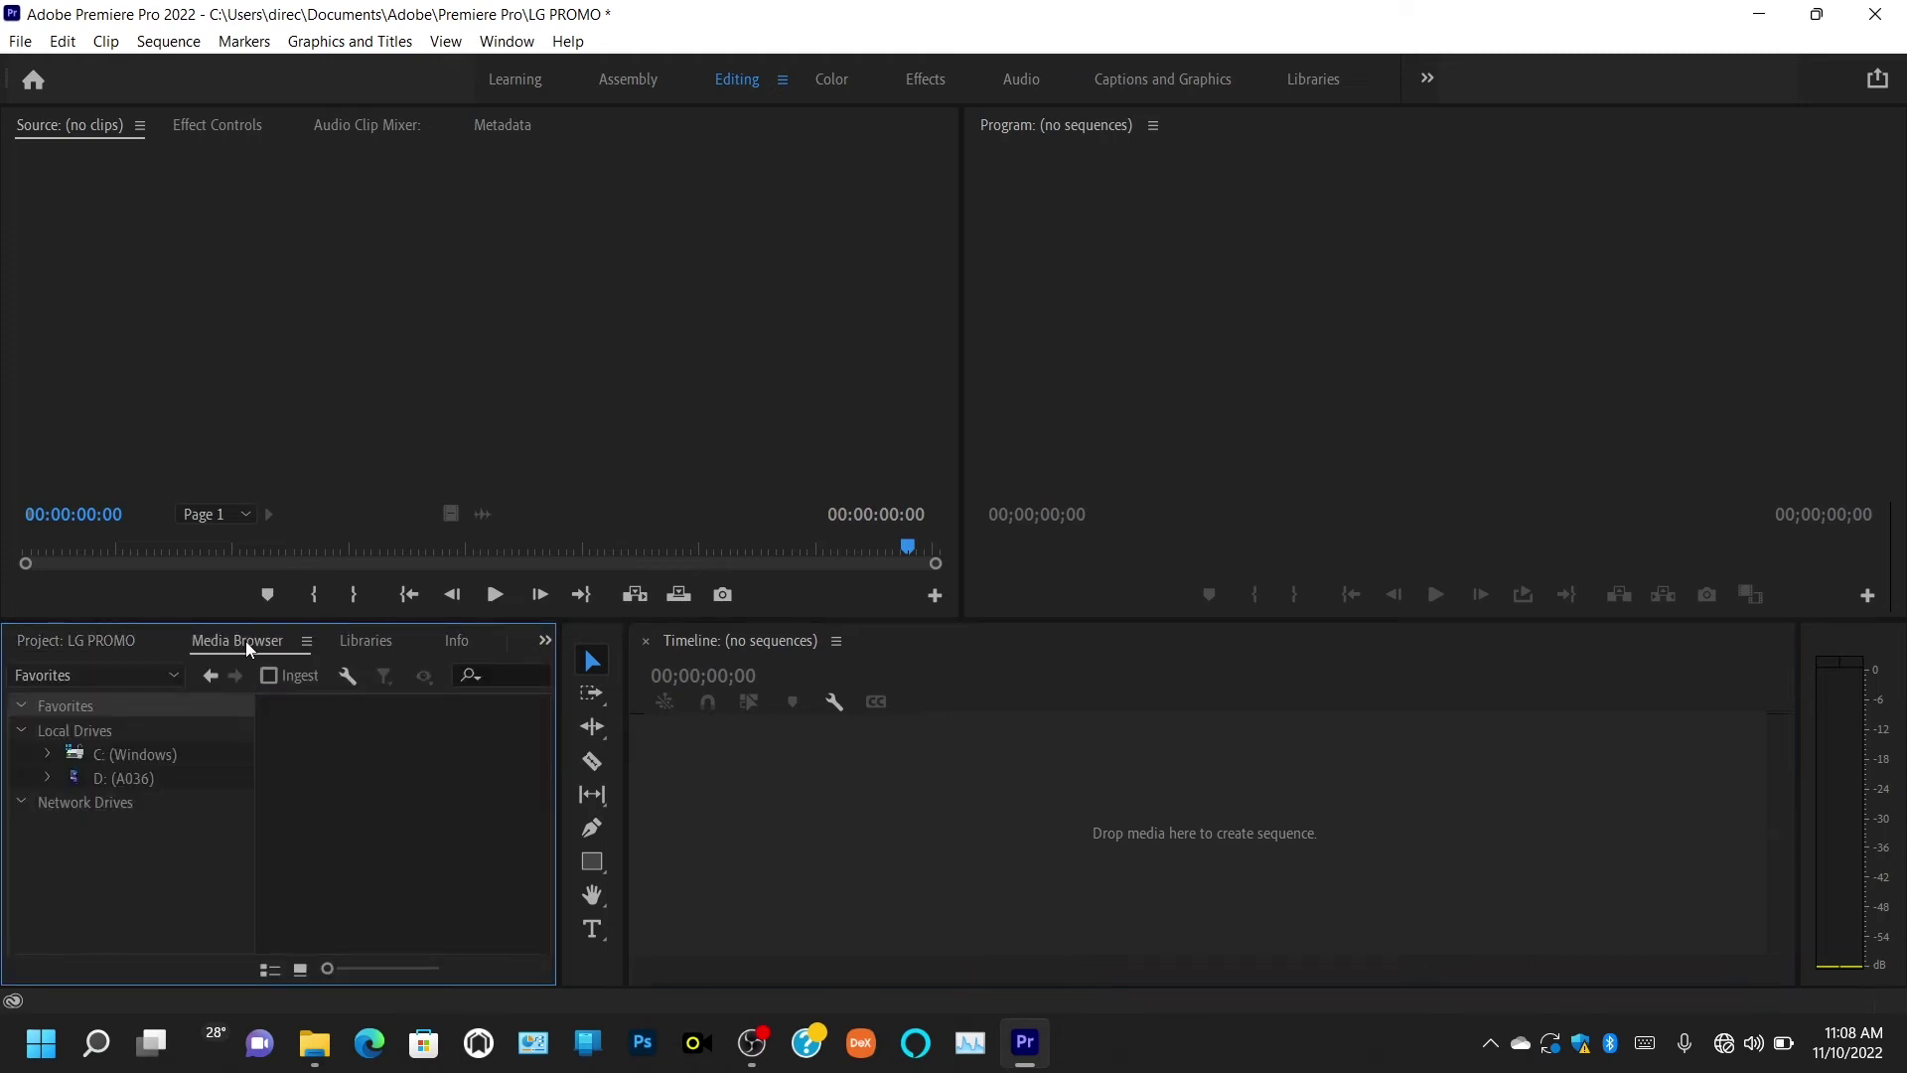
pyautogui.click(48, 779)
pyautogui.click(99, 781)
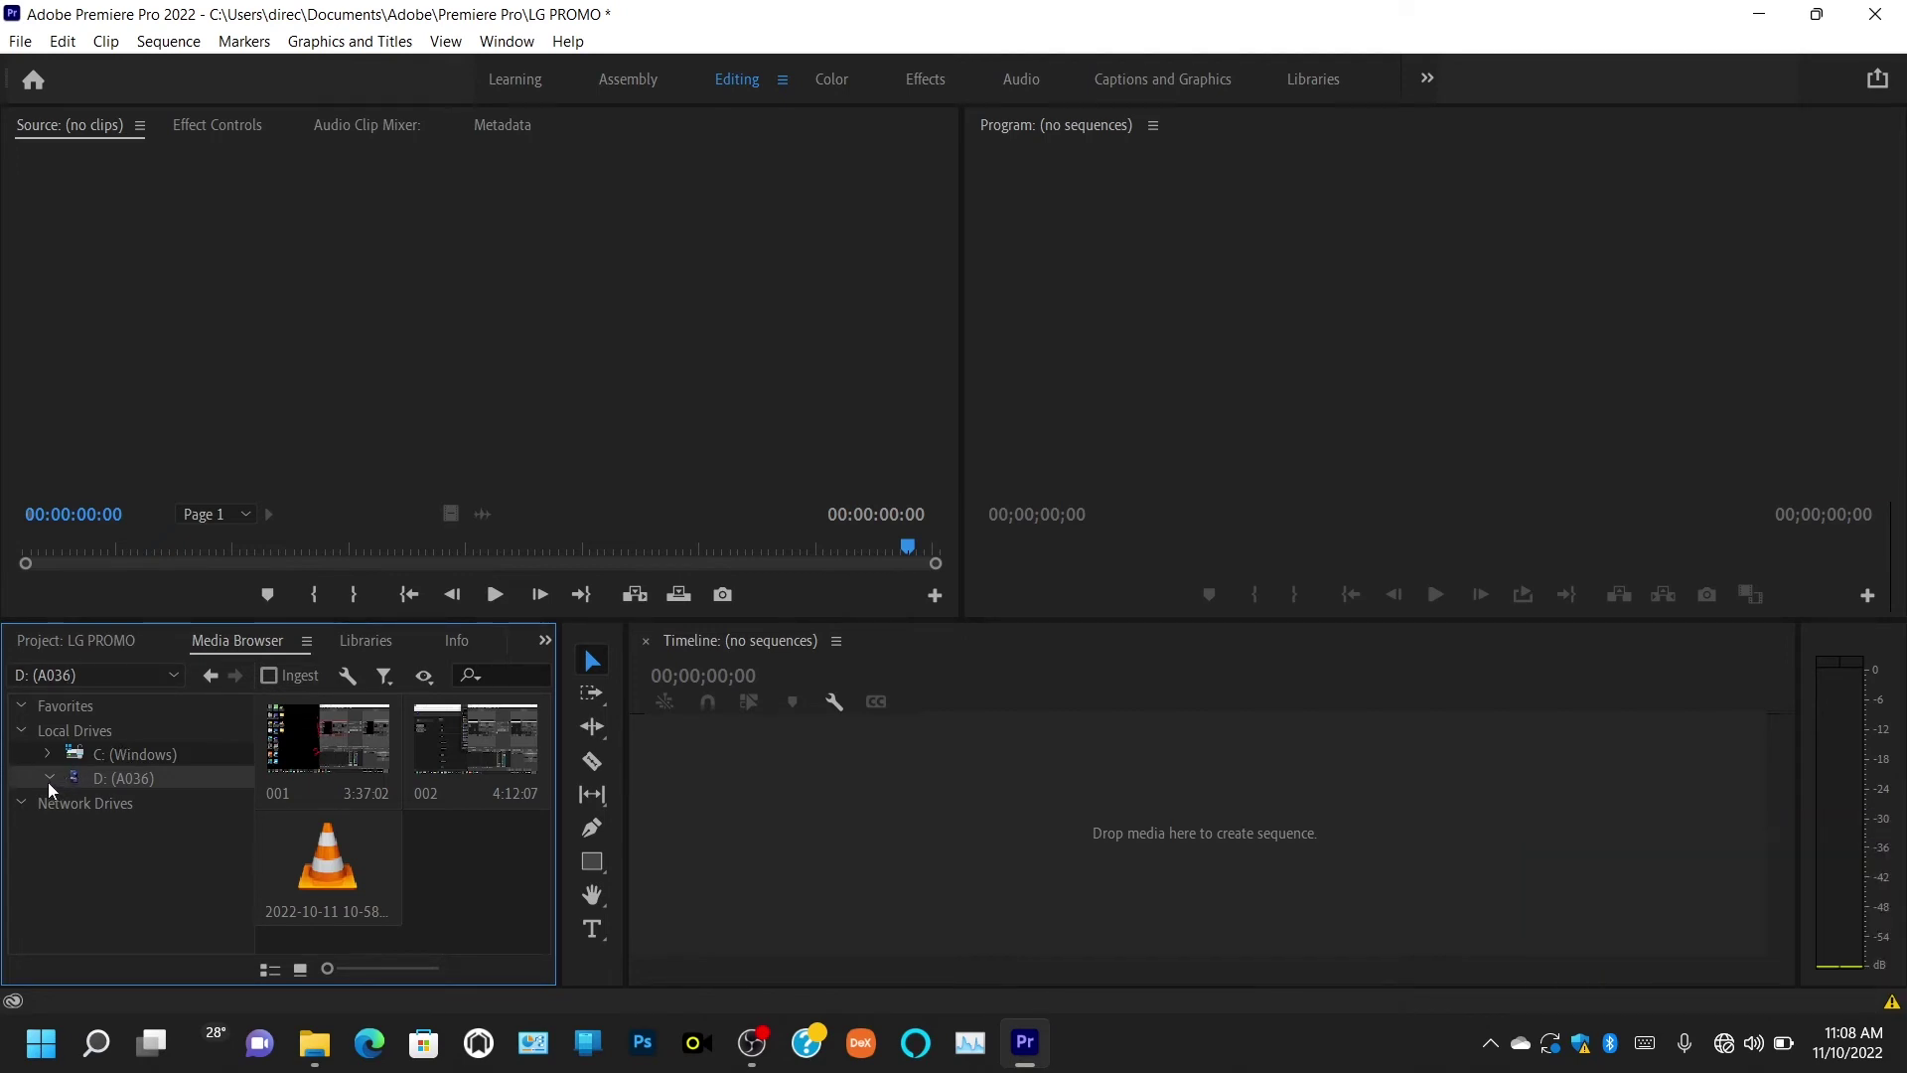
pyautogui.click(149, 757)
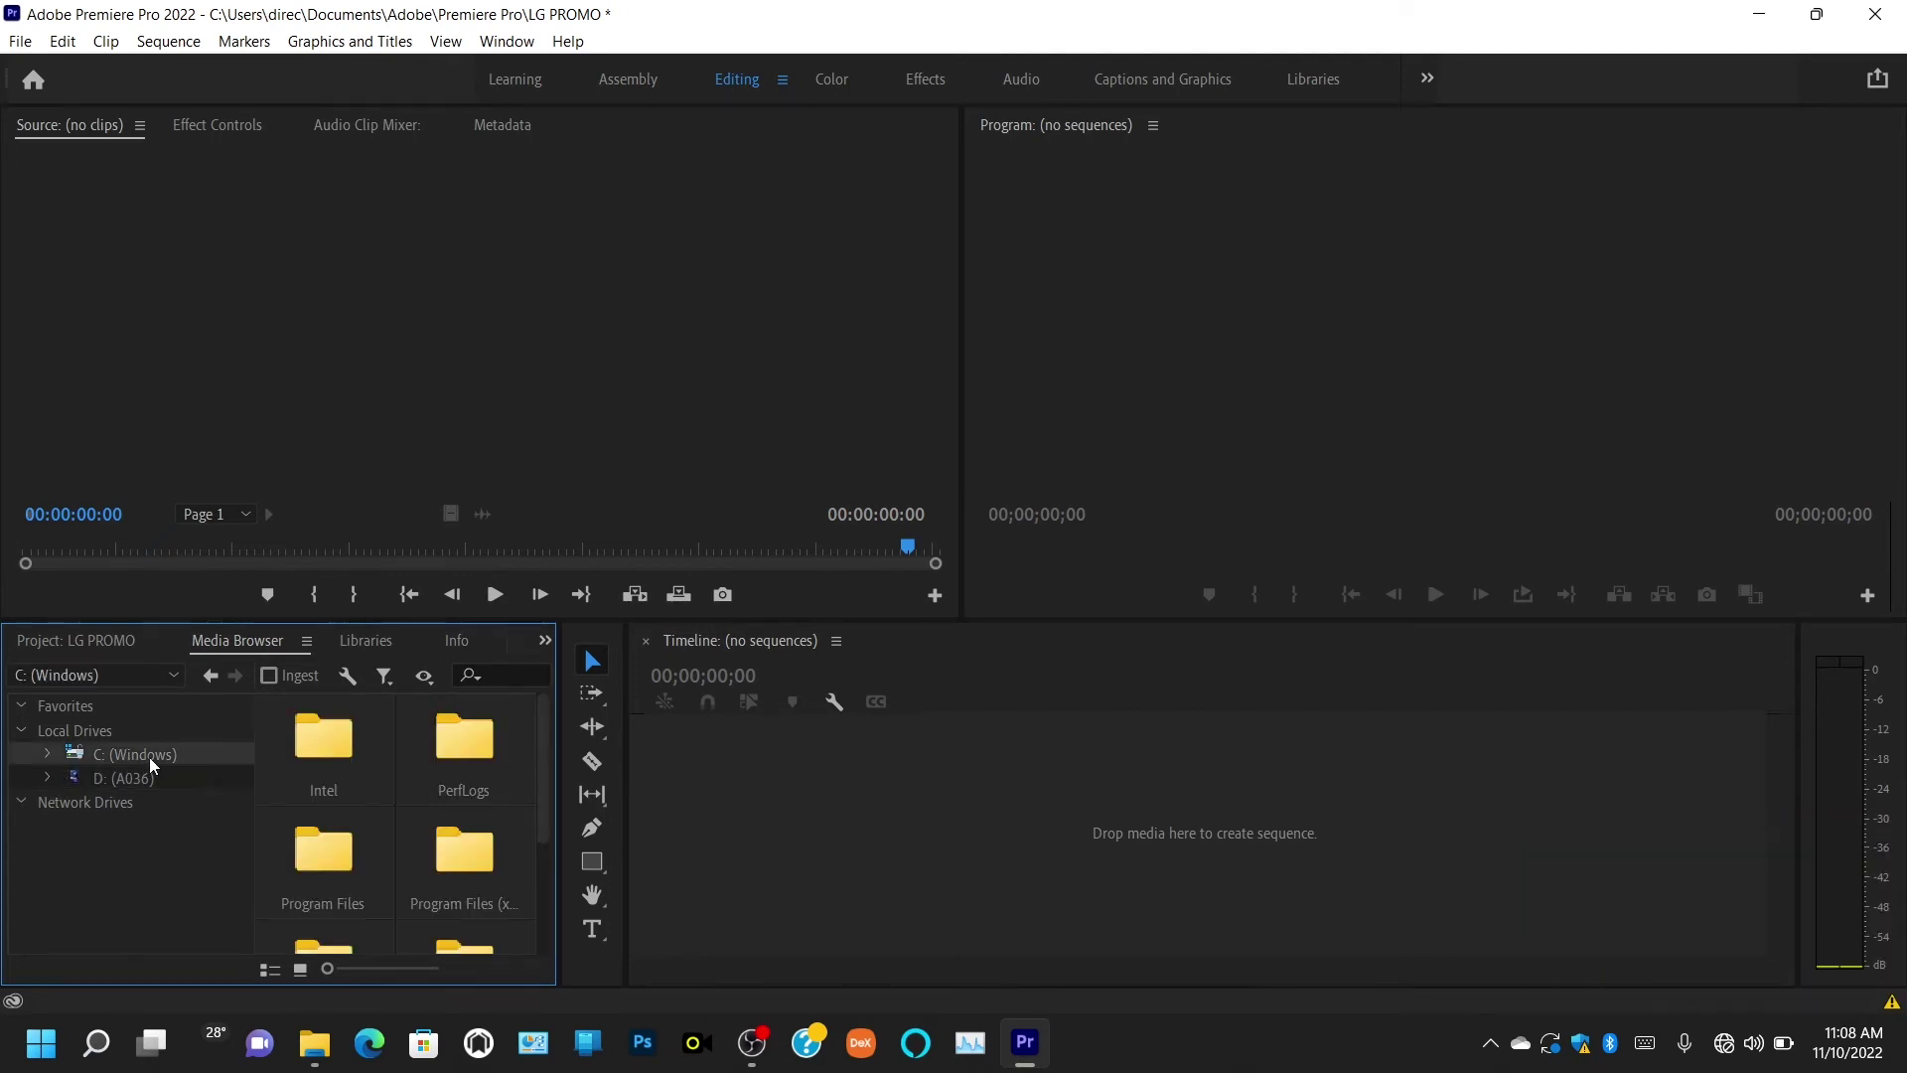
pyautogui.click(384, 642)
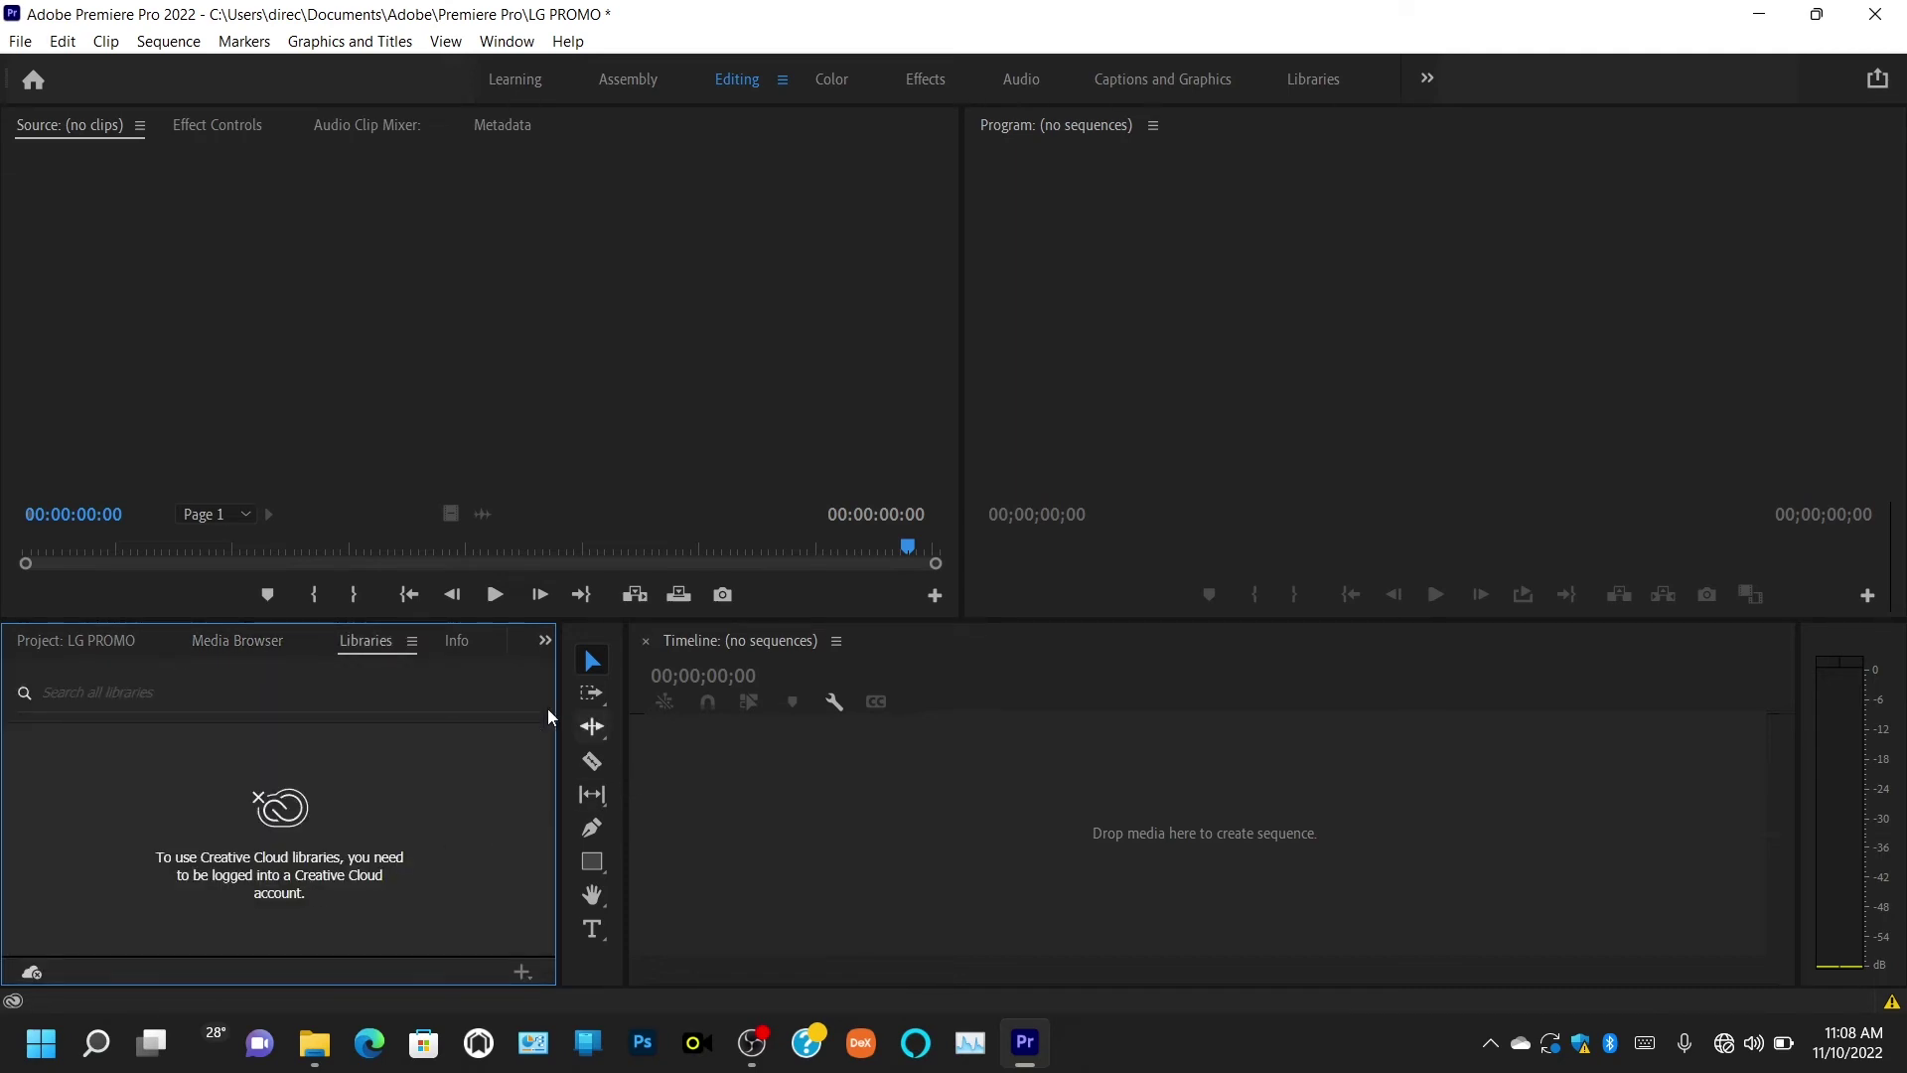
# View the Info panel, then the Effects list of presets, effects and transitions, then focus Tools
pyautogui.click(459, 642)
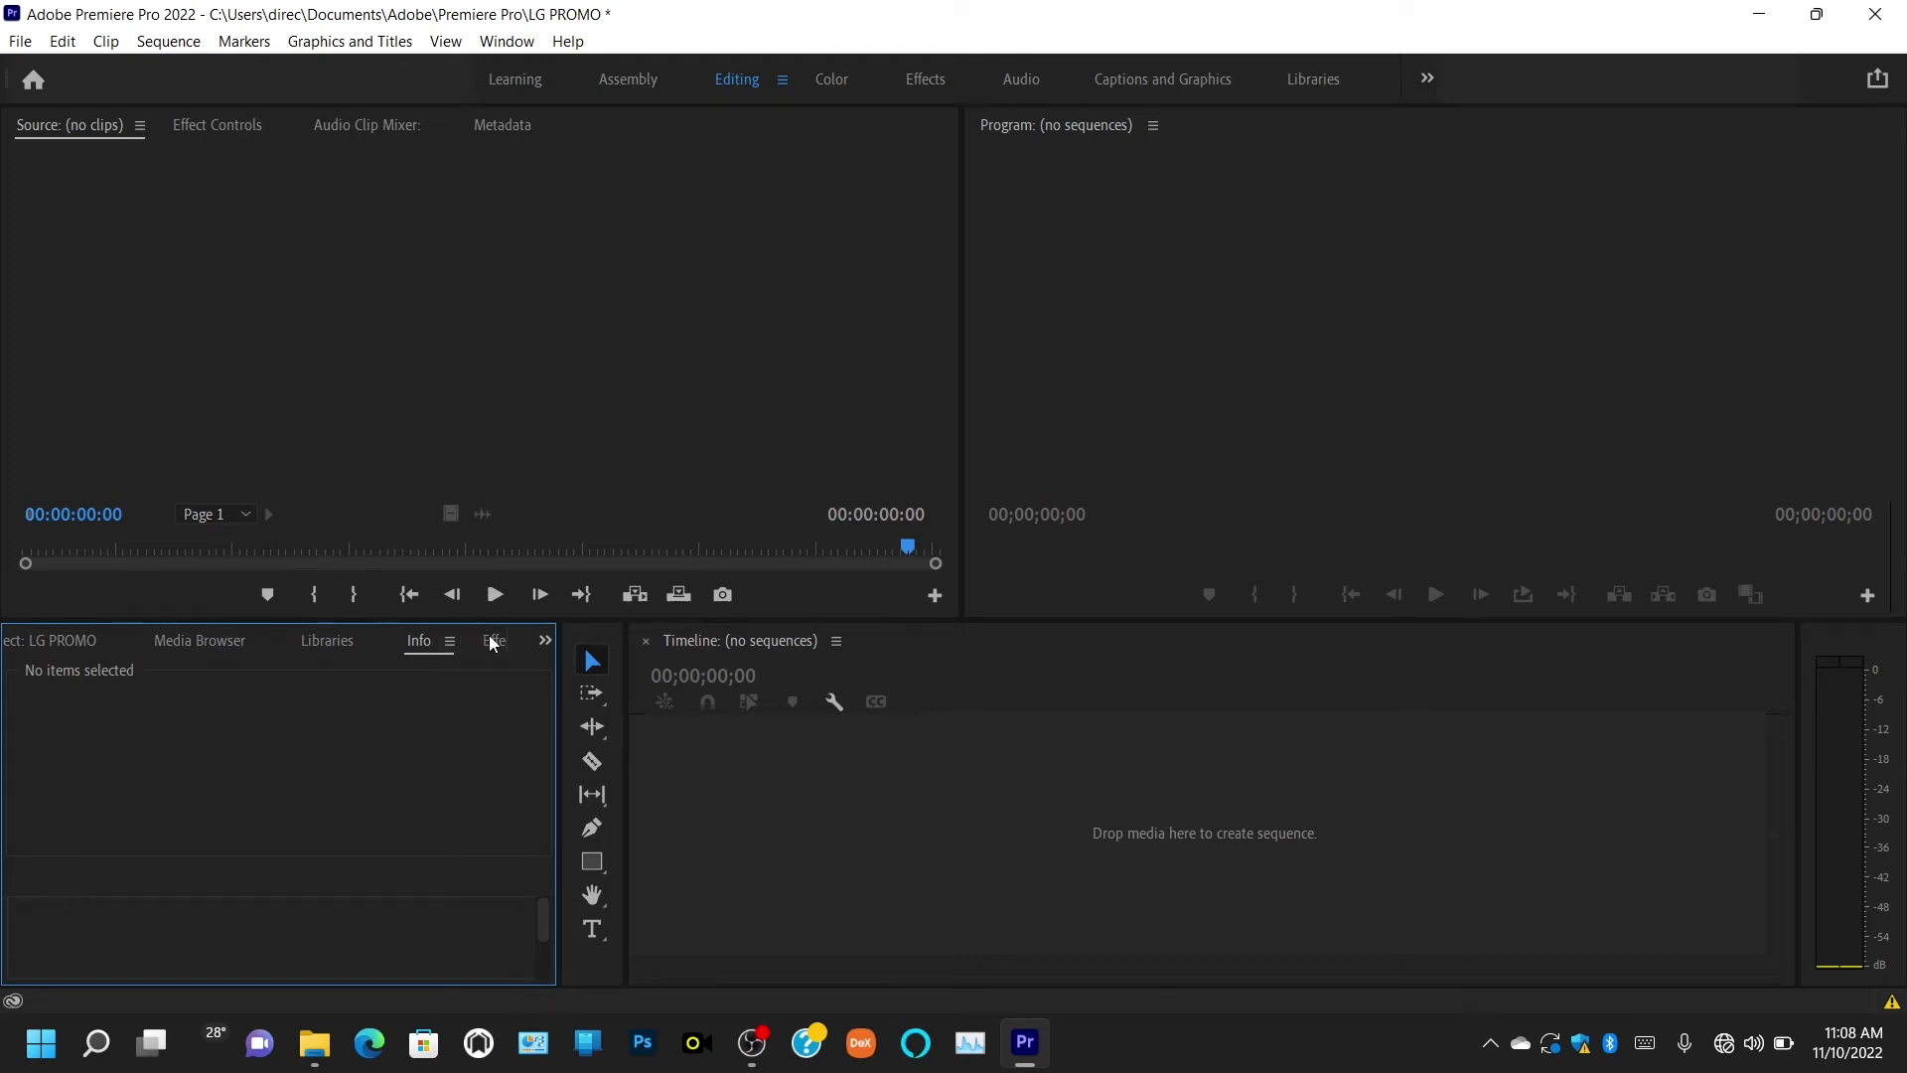
pyautogui.click(491, 641)
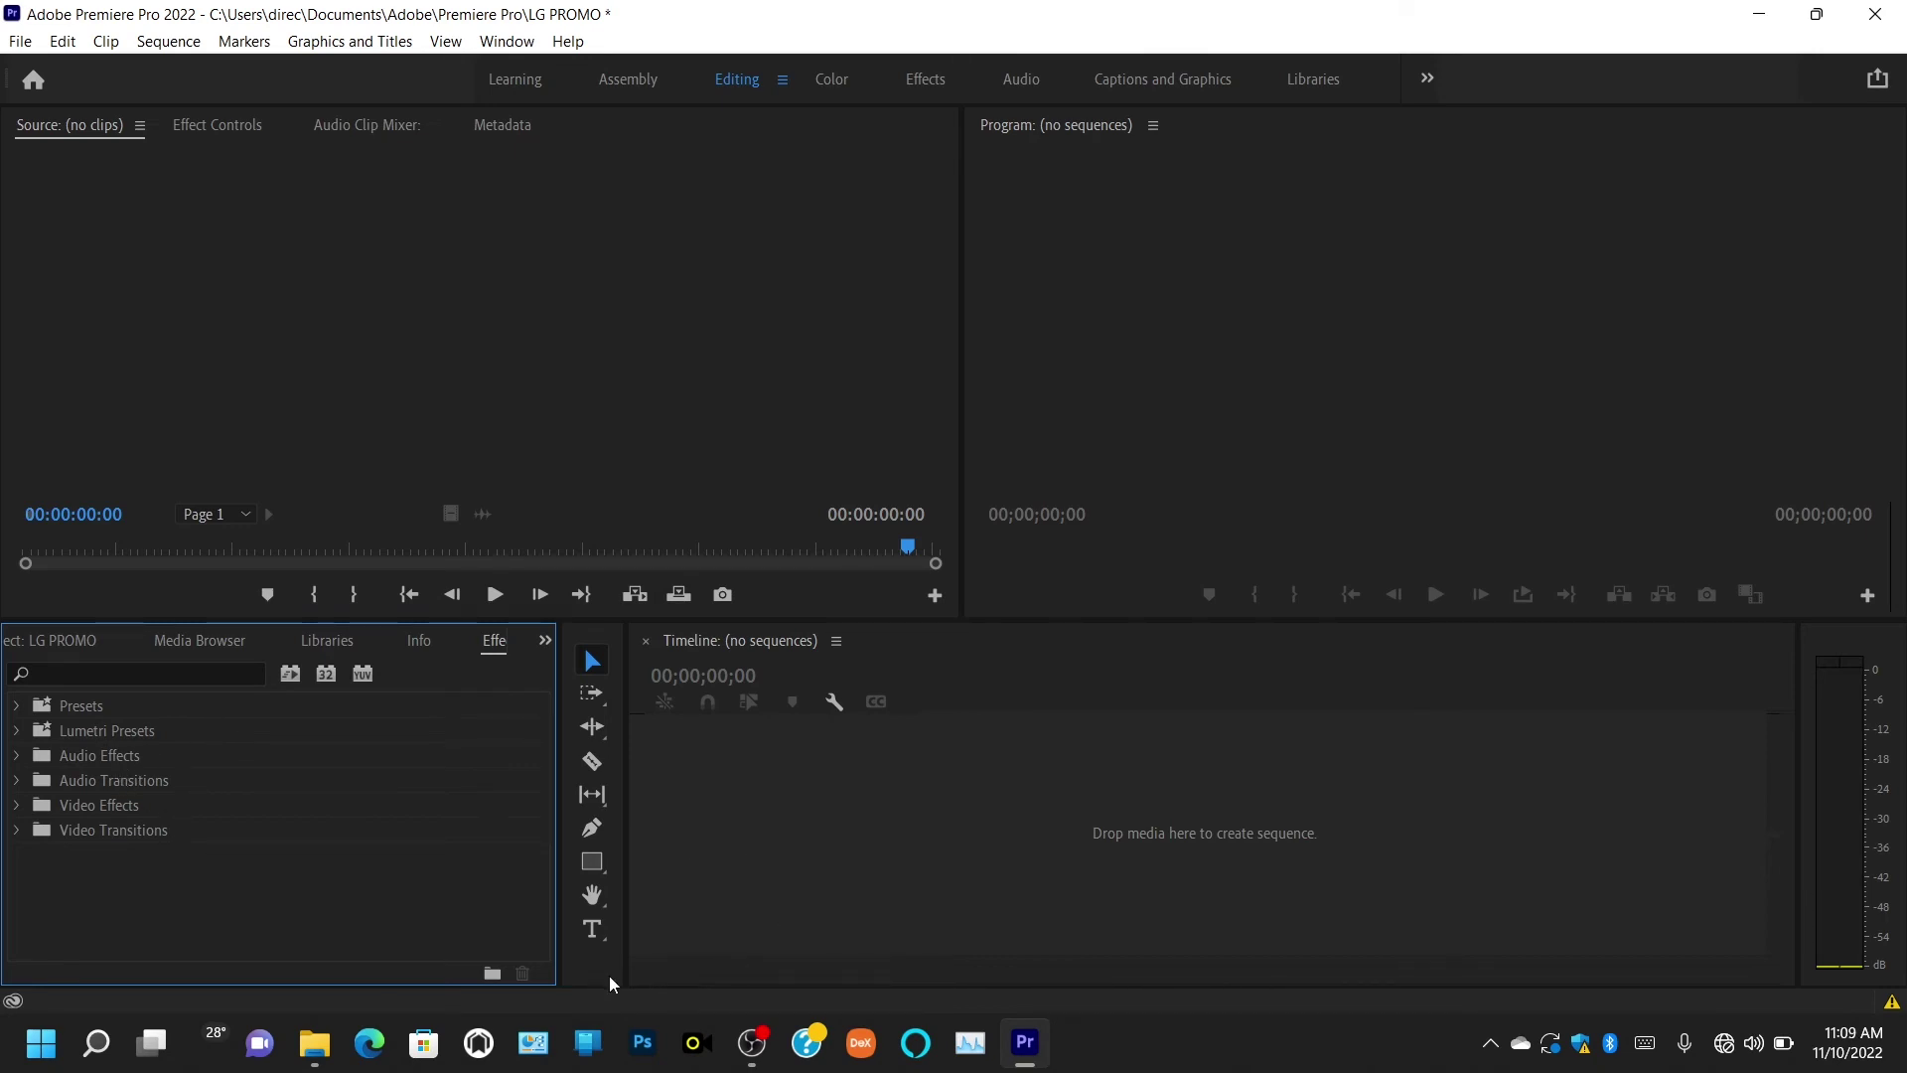
pyautogui.click(585, 982)
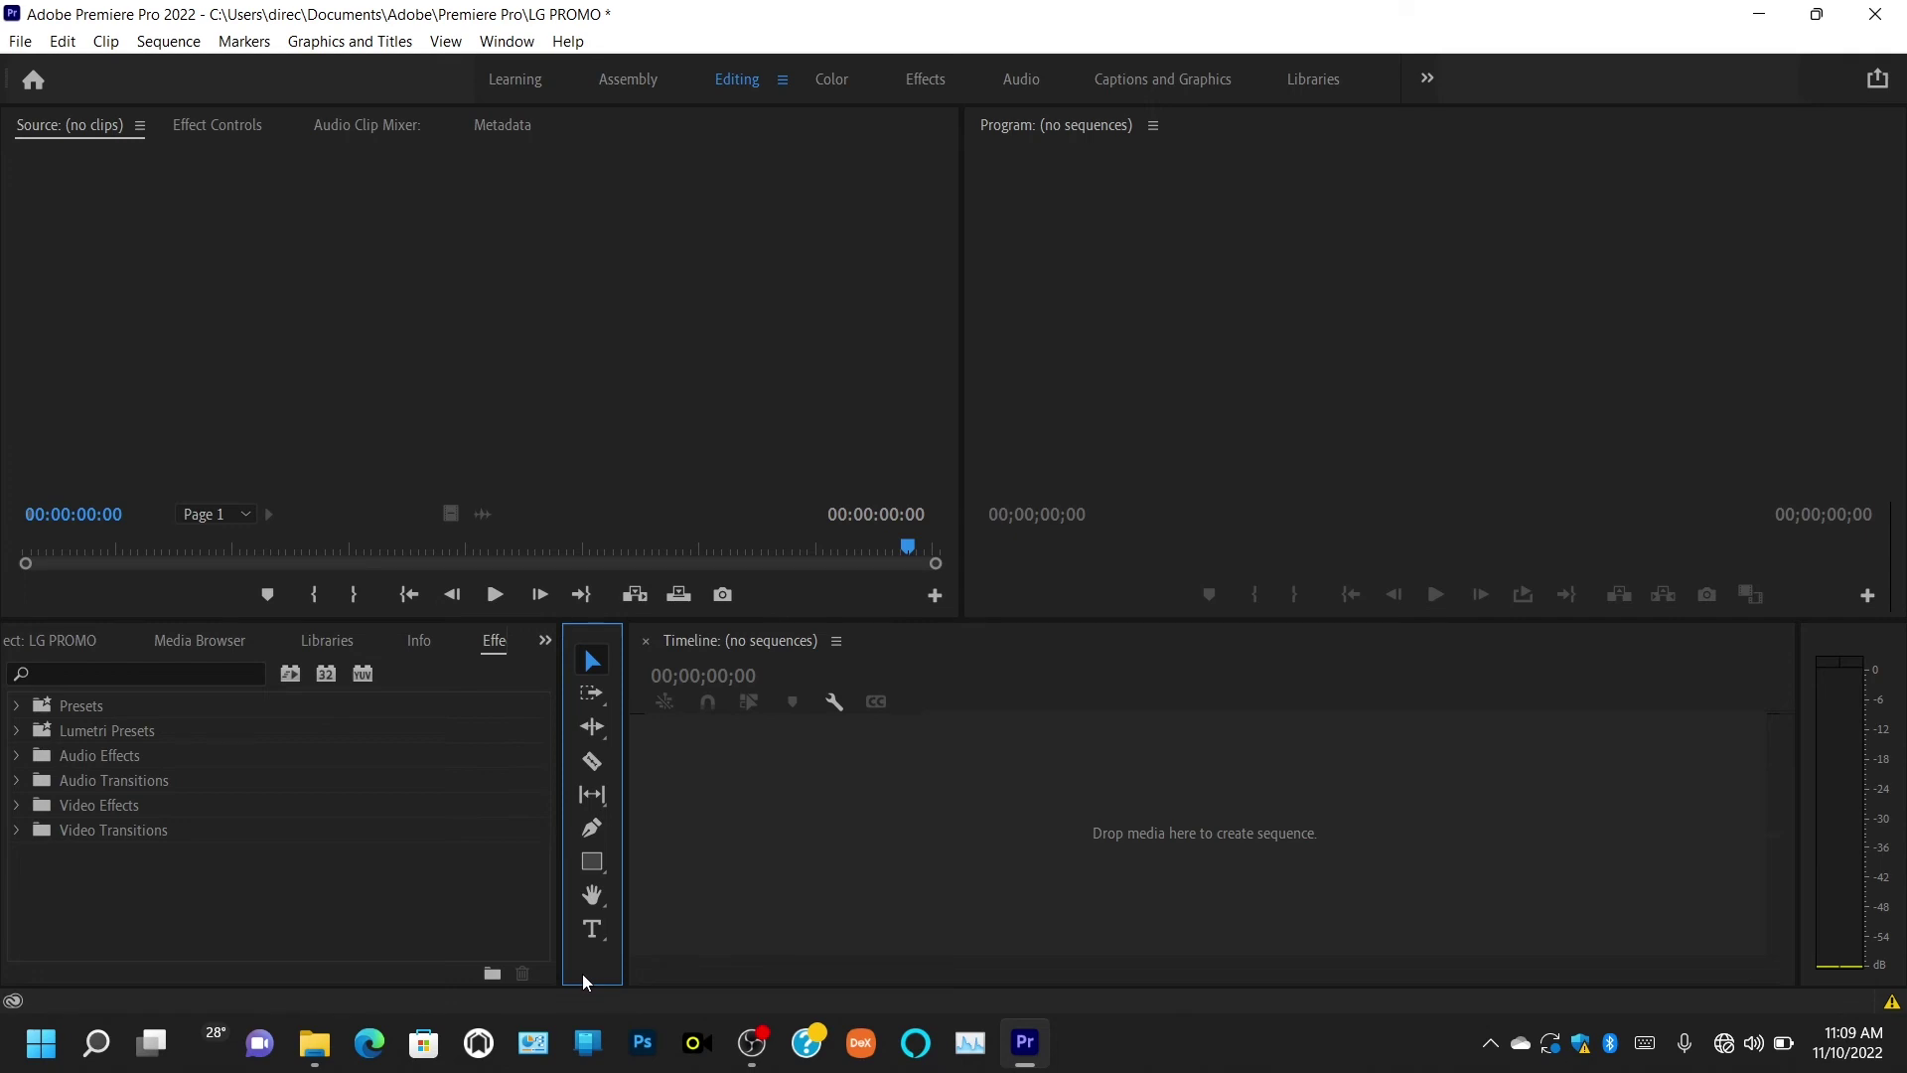
# Select the Track Select Forward Tool (A) and return focus to the empty Timeline
pyautogui.click(597, 701)
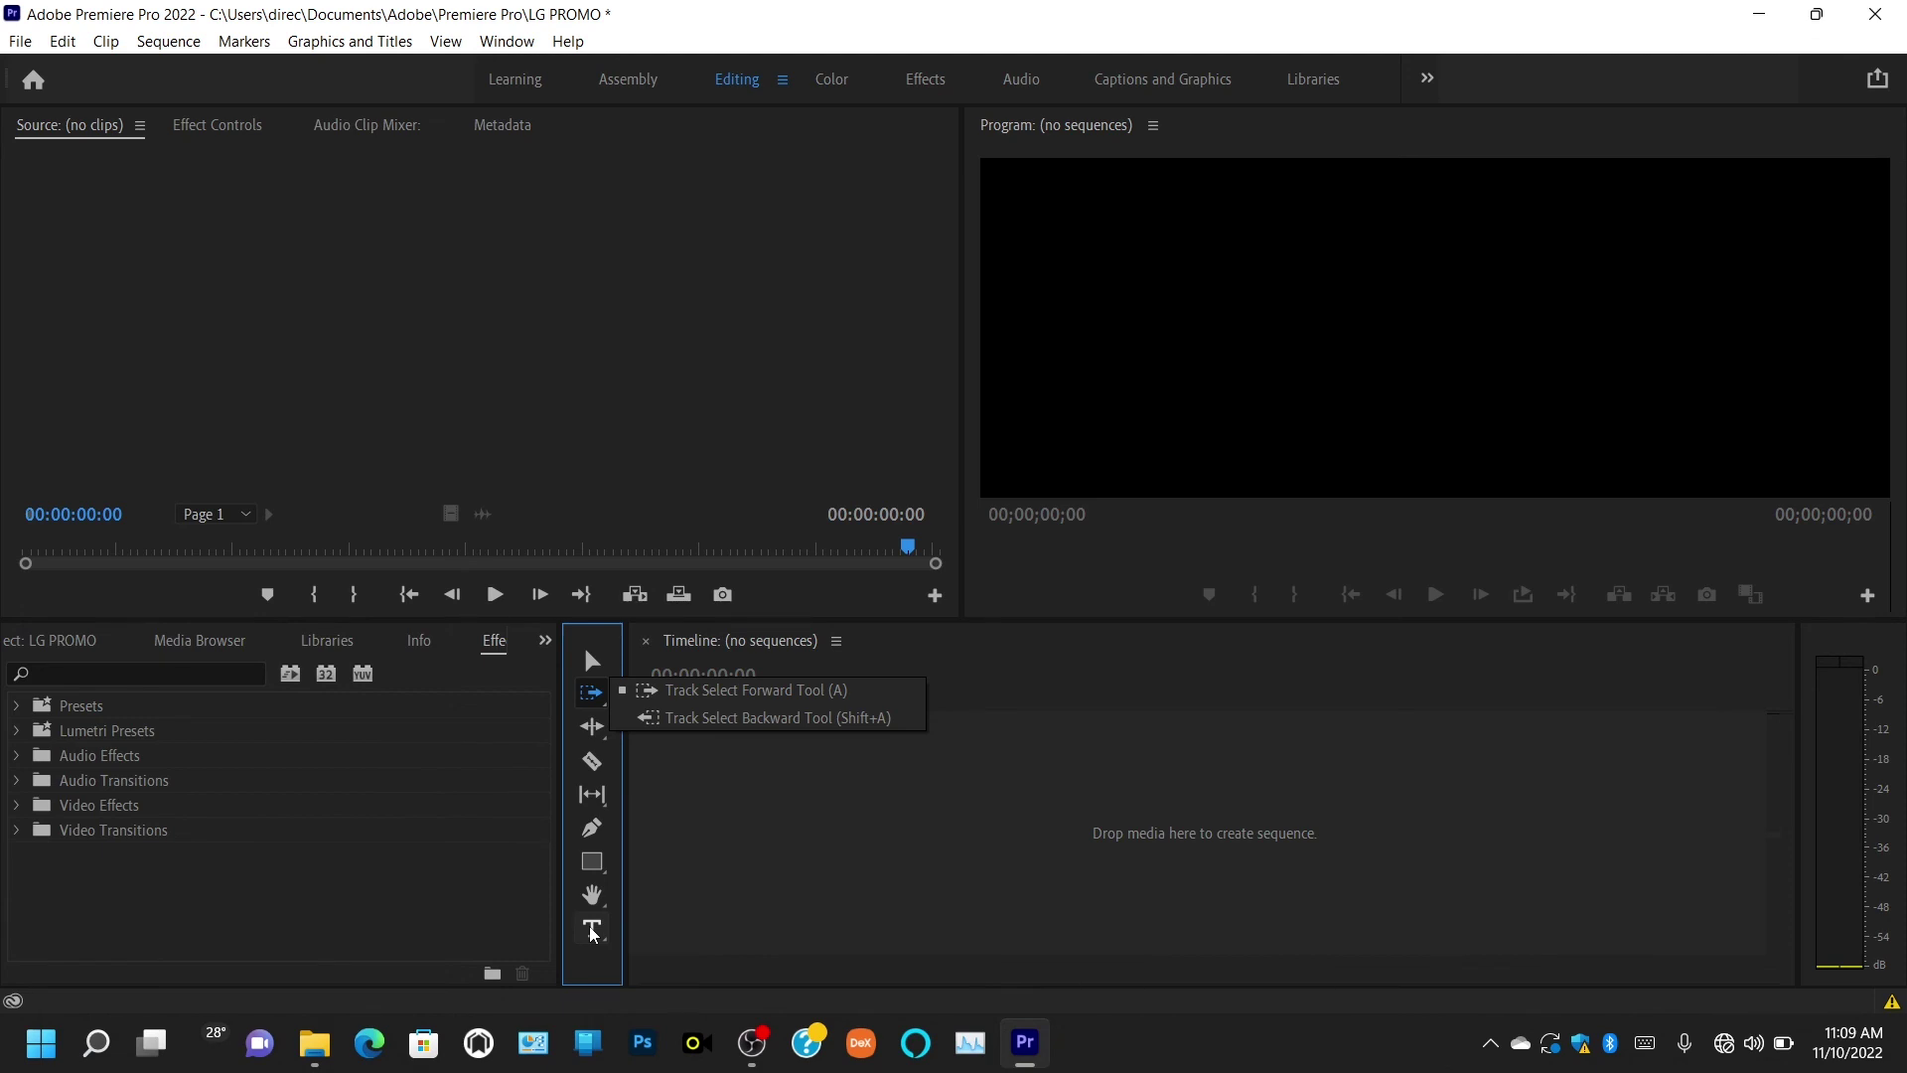
pyautogui.click(786, 862)
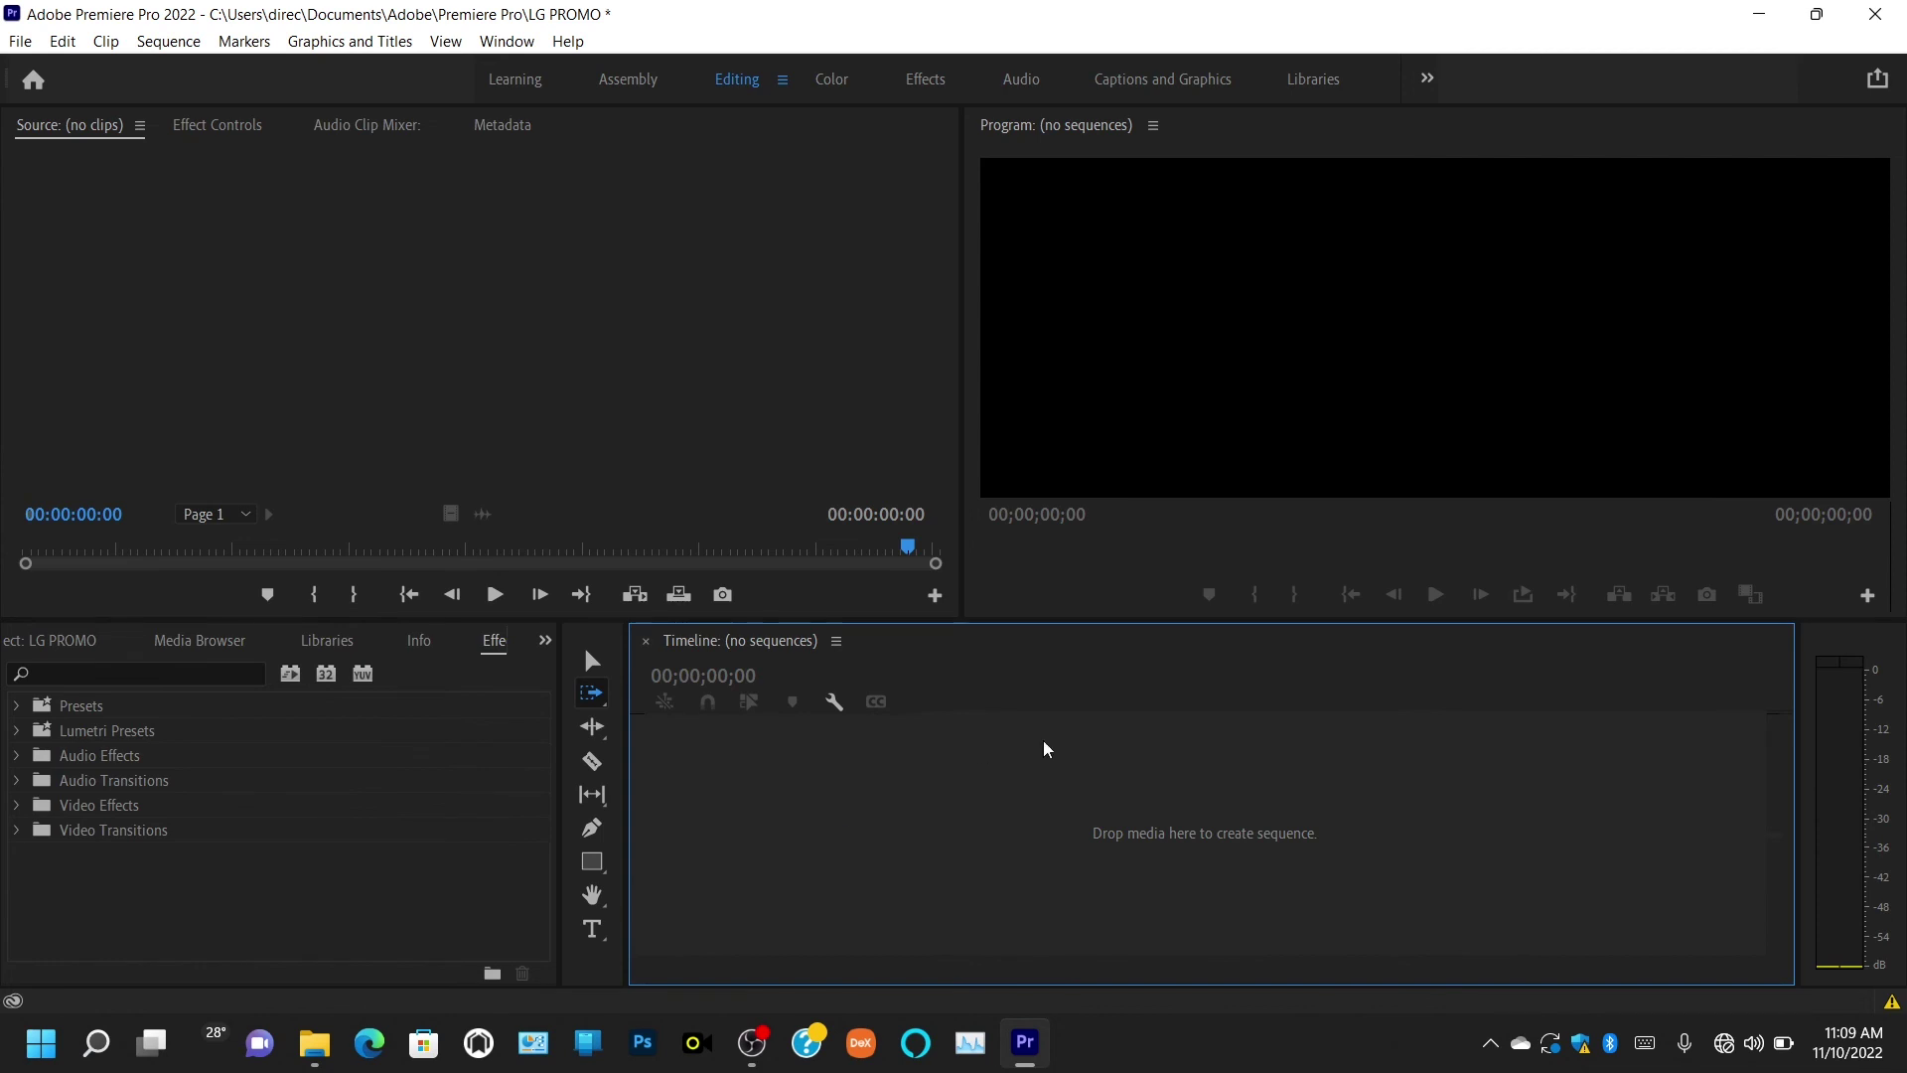